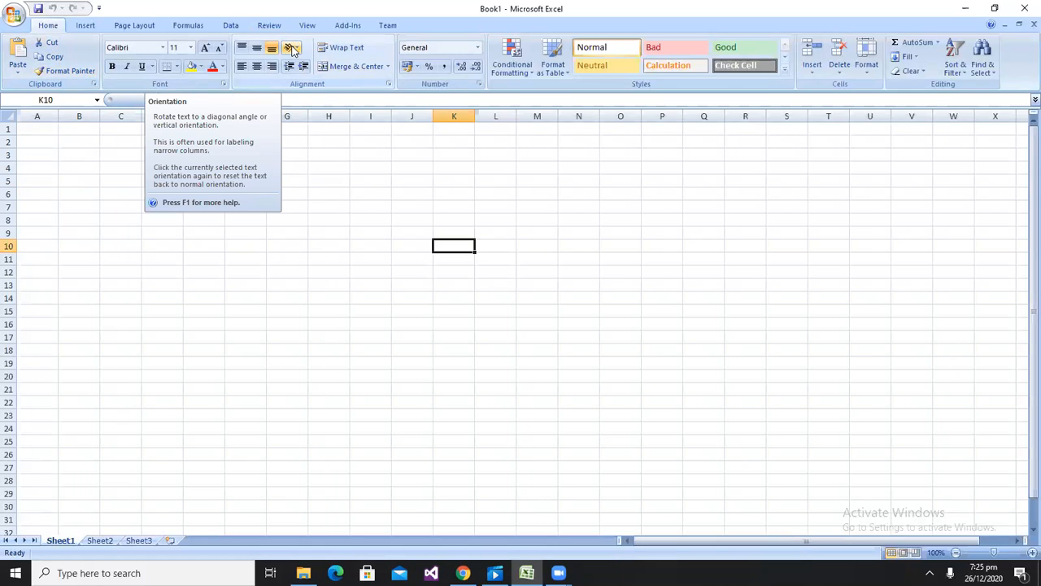
pyautogui.click(292, 50)
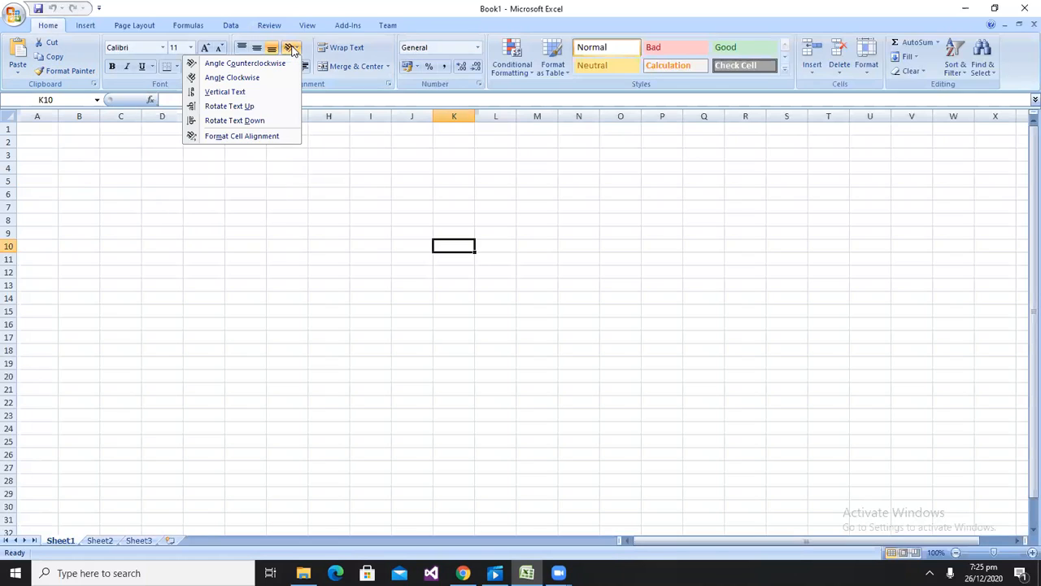
pyautogui.click(293, 51)
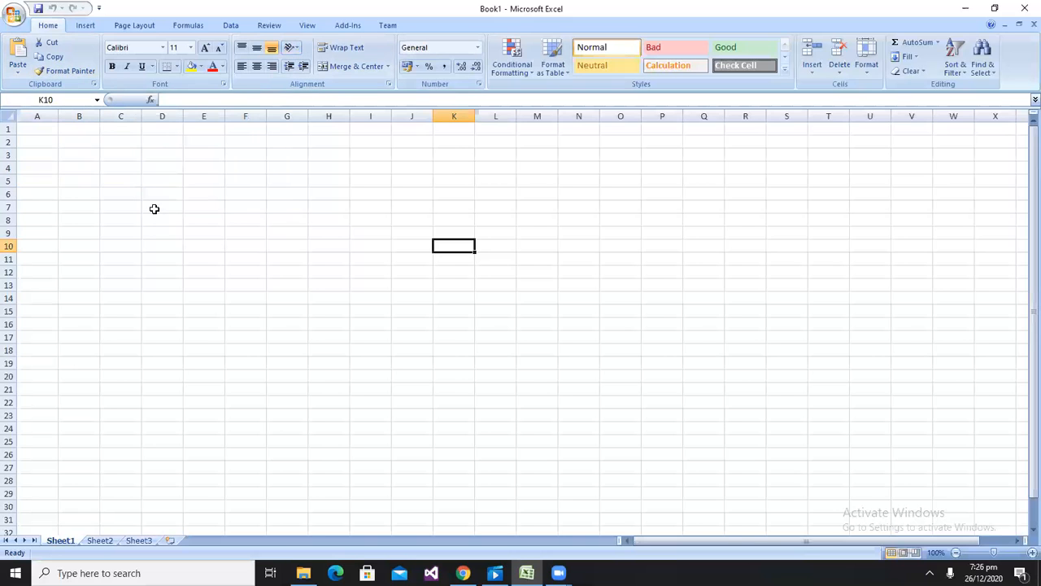
# Enter the text "Aptech Landhi" in cell B3
pyautogui.keyDown('ctrl'); pyautogui.scroll(1, 154, 210); pyautogui.keyUp('ctrl')
pyautogui.keyDown('ctrl'); pyautogui.scroll(2, 337, 201); pyautogui.keyUp('ctrl')
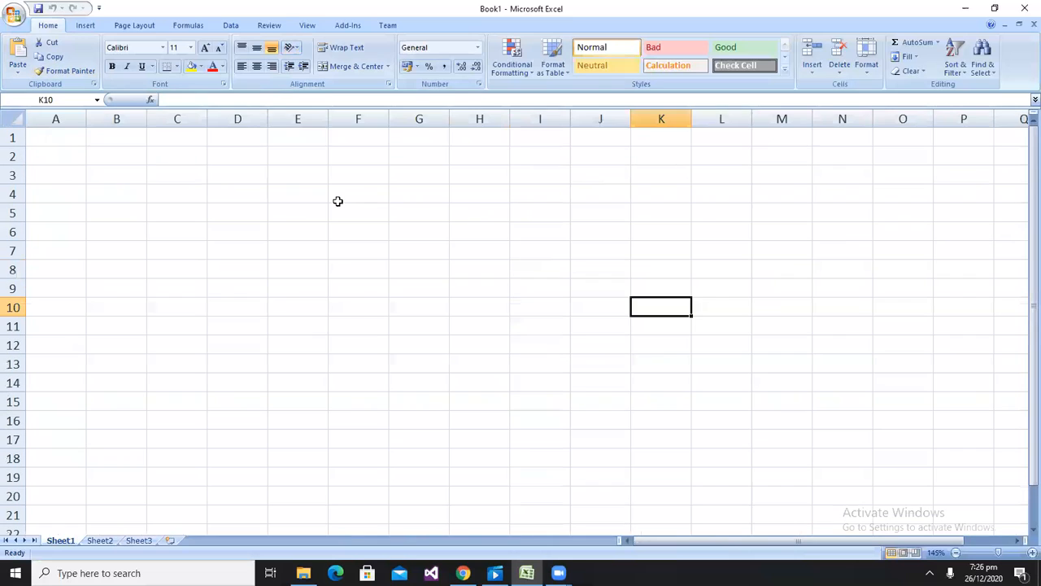
pyautogui.keyDown('ctrl'); pyautogui.scroll(2, 174, 206); pyautogui.keyUp('ctrl')
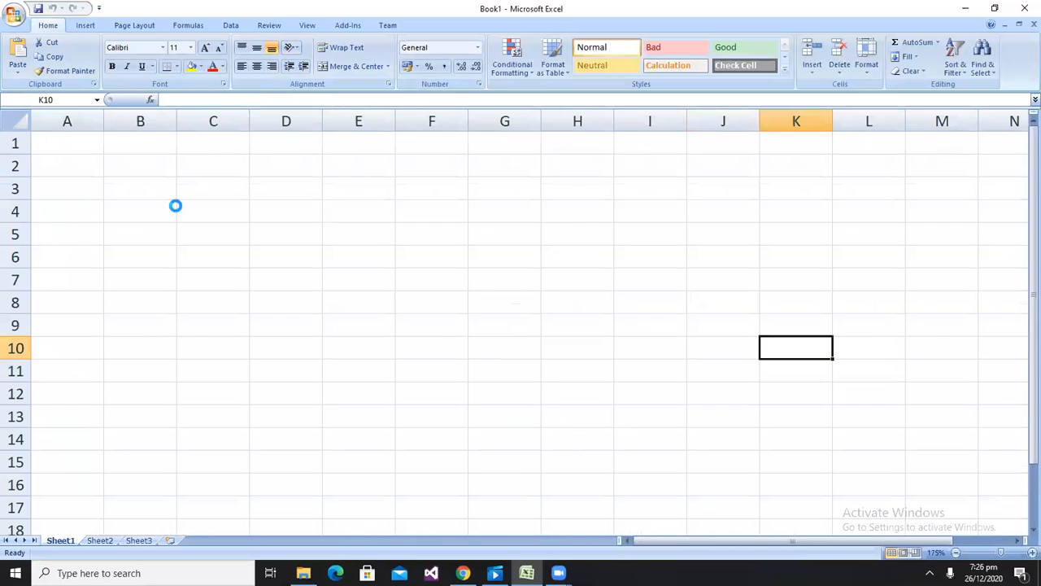
pyautogui.keyDown('ctrl'); pyautogui.scroll(1, 175, 206); pyautogui.keyUp('ctrl')
pyautogui.click(174, 207)
pyautogui.write('Aptech Landhio')
pyautogui.press('BackSpace')
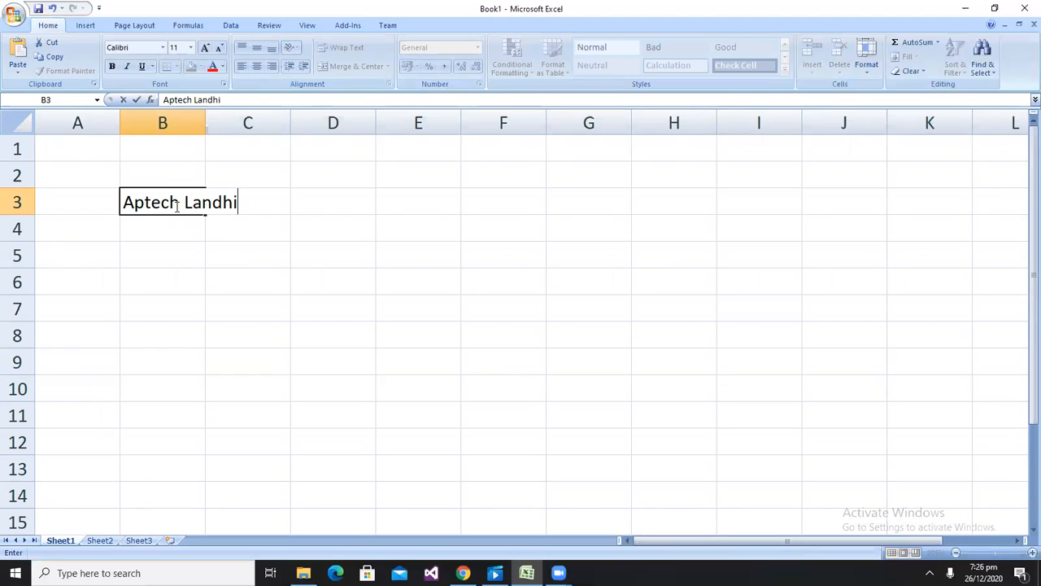
pyautogui.press('Return')
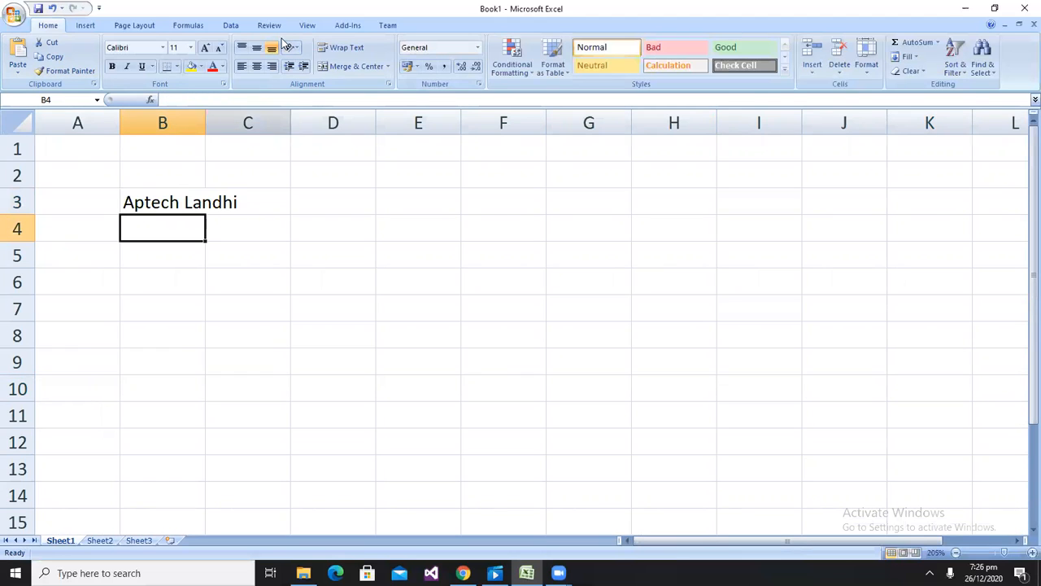
# Try the Angle Counterclockwise and Angle Clockwise text orientations on cell B3
pyautogui.click(167, 203)
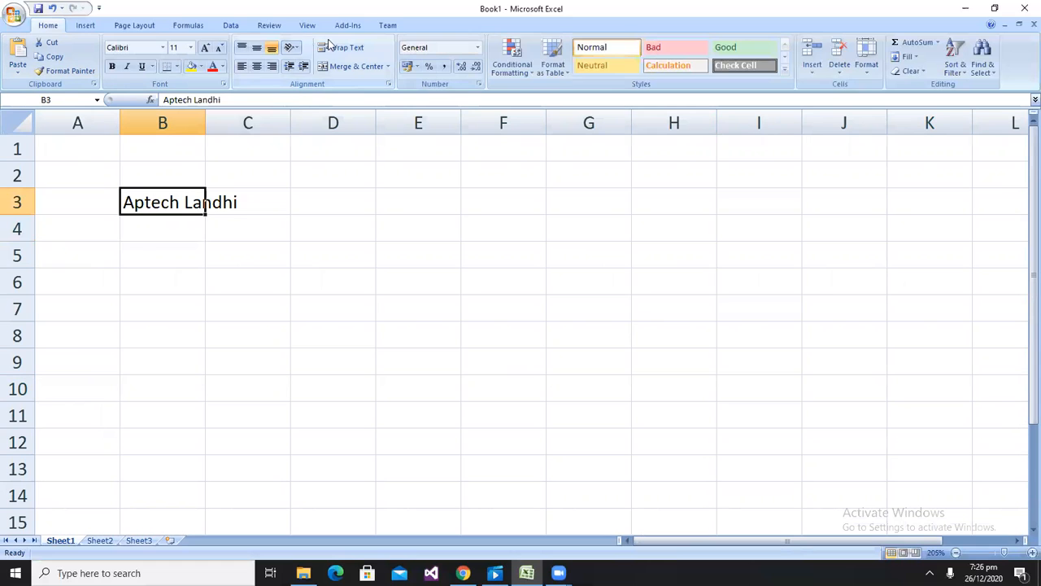
pyautogui.click(295, 49)
pyautogui.click(279, 65)
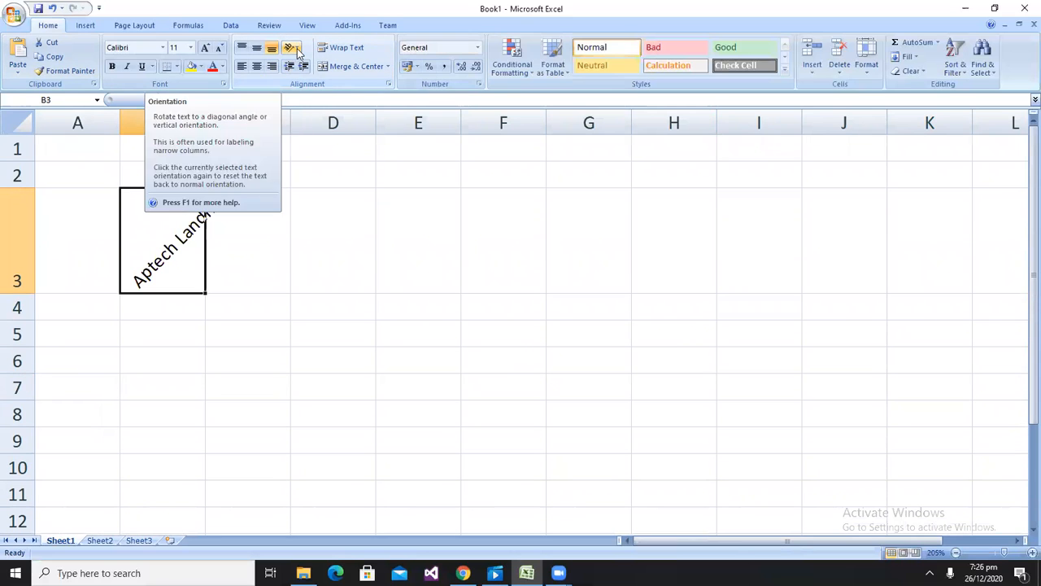
pyautogui.click(298, 50)
pyautogui.click(284, 79)
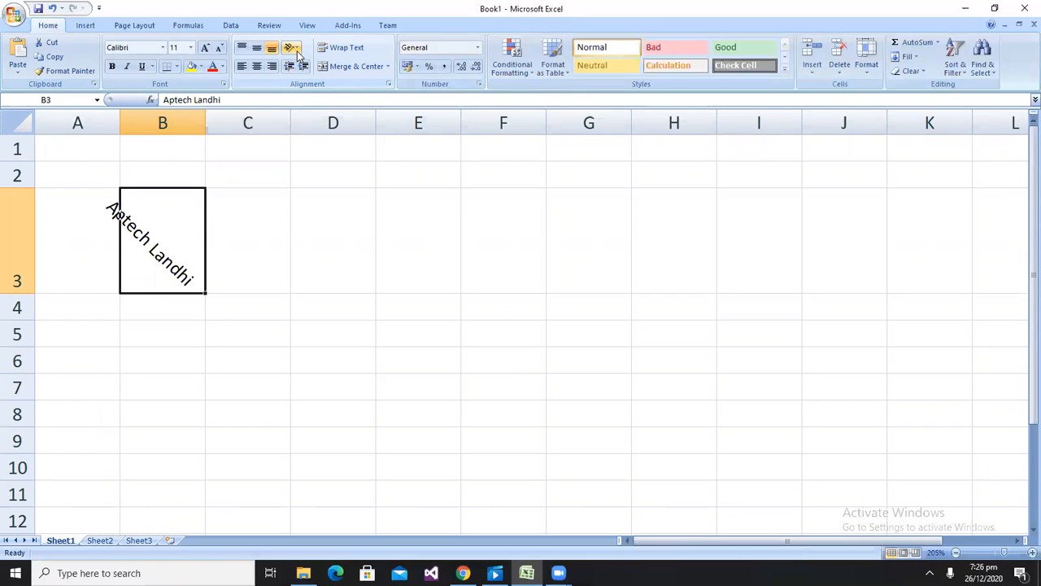
# Set cell B3's text orientation to Vertical Text
pyautogui.click(298, 51)
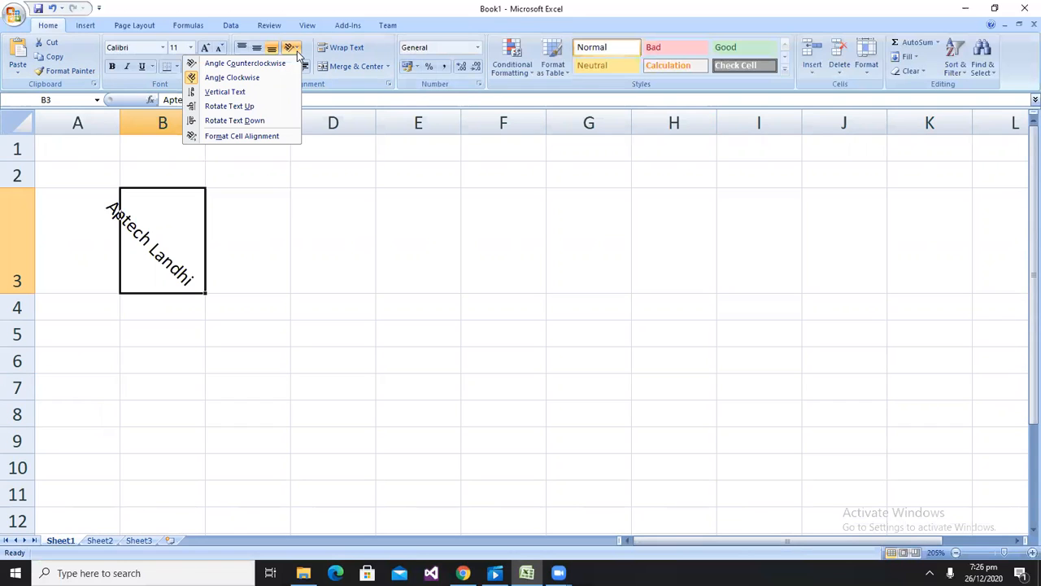
pyautogui.click(249, 96)
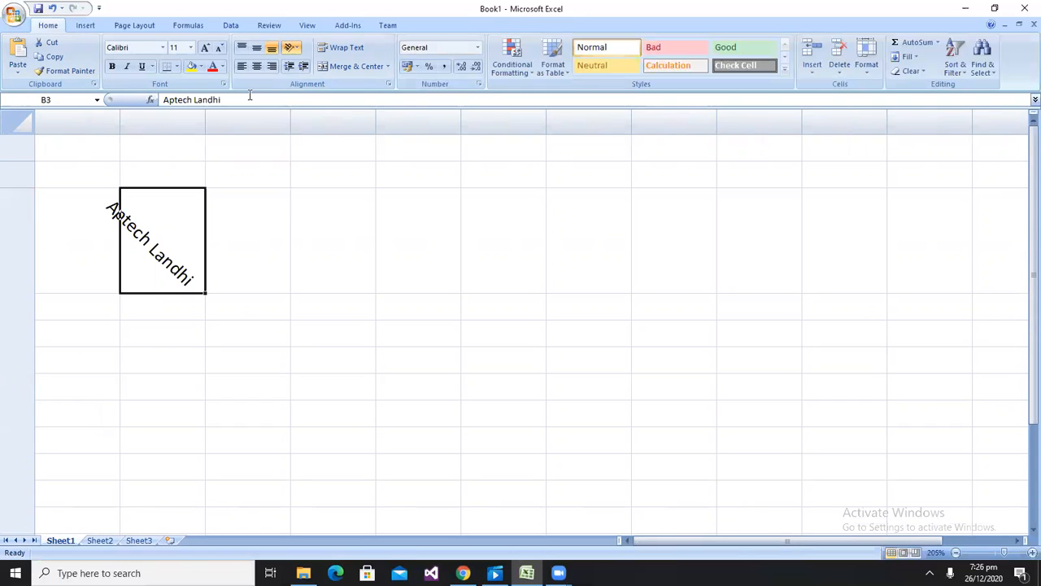
pyautogui.scroll(-1, 356, 311)
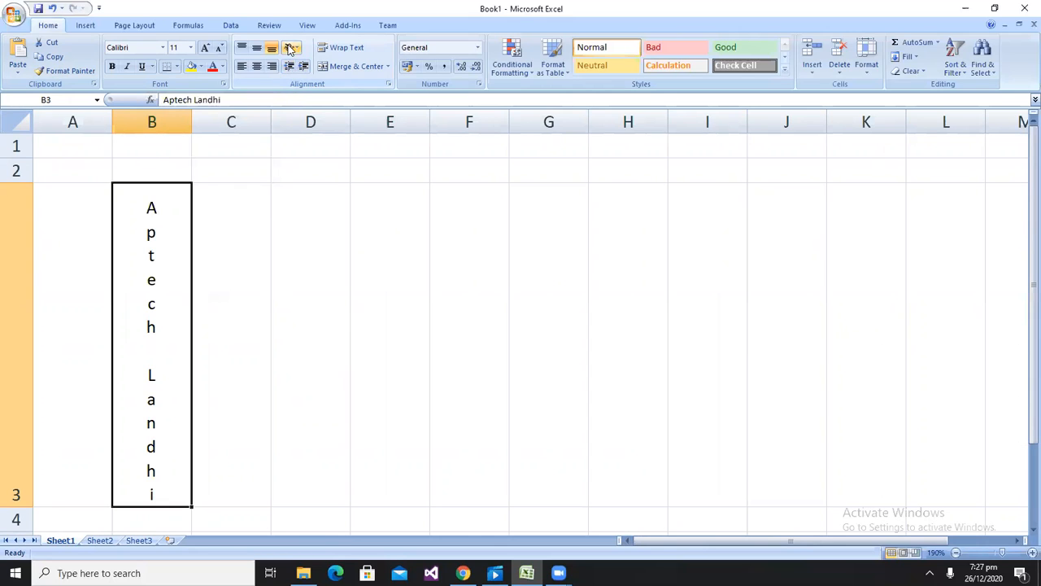
# Reset cell B3's text orientation back to normal horizontal text
pyautogui.click(291, 47)
pyautogui.click(282, 65)
pyautogui.click(290, 47)
pyautogui.click(282, 65)
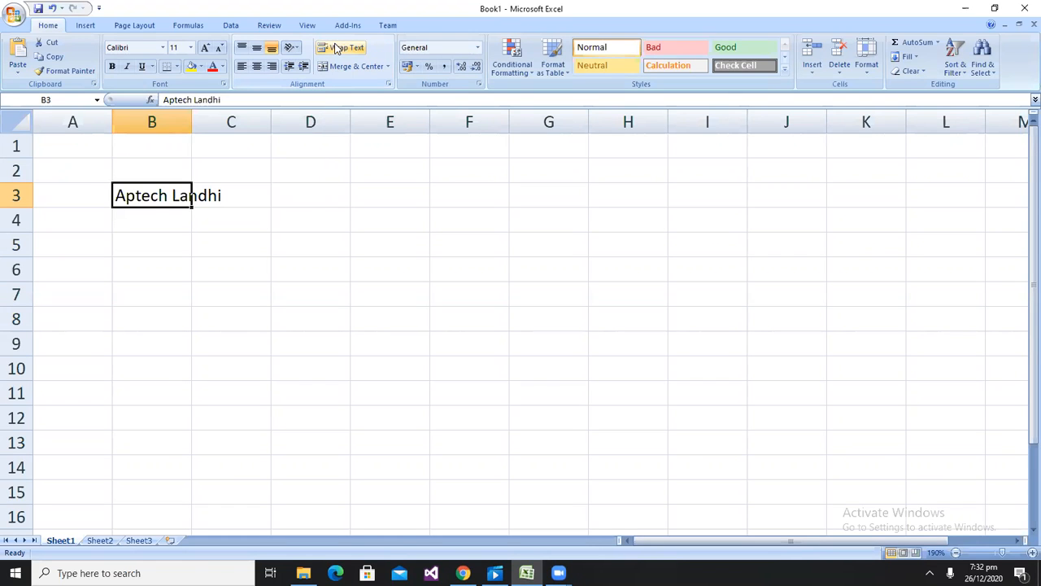
# Turn on Wrap Text for cell B3 and undo it
pyautogui.click(336, 49)
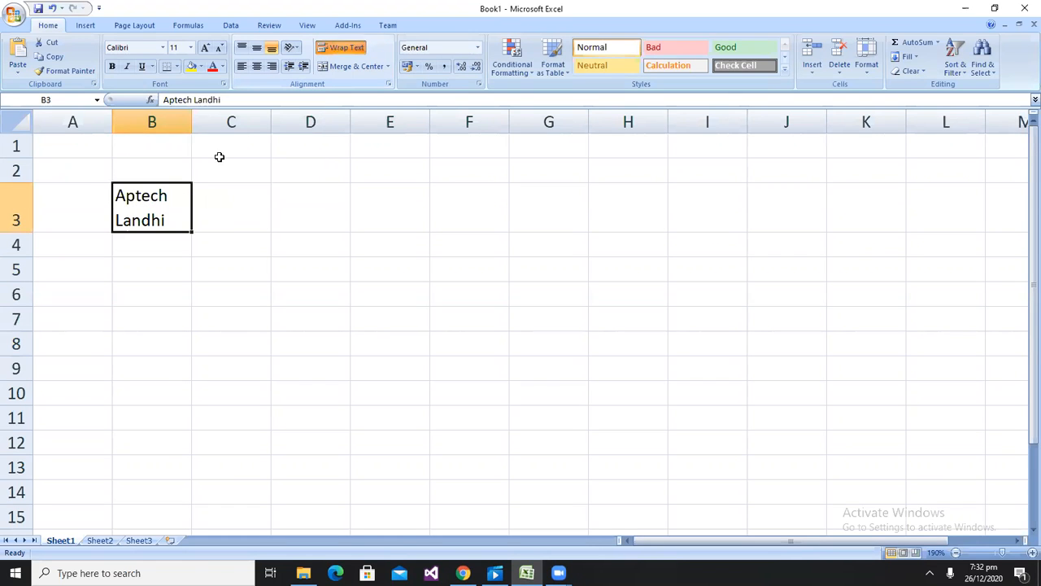
pyautogui.hotkey('ctrl', 'z')
# Edit cell B3 so "Landhi" sits on a second line below "Aptech" using a manual line break
pyautogui.doubleClick(173, 195)
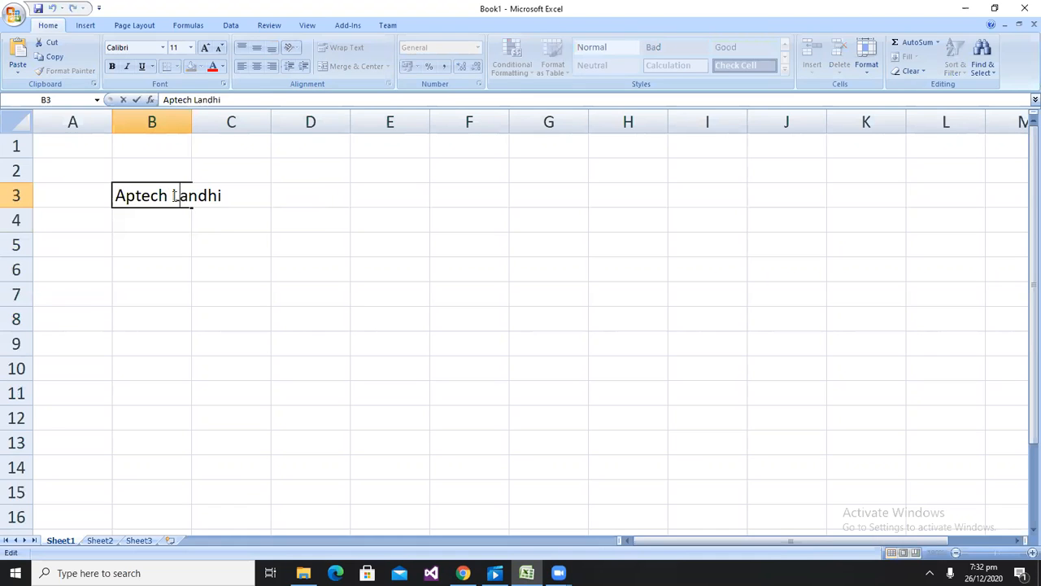
pyautogui.hotkey('shift', 'Home')
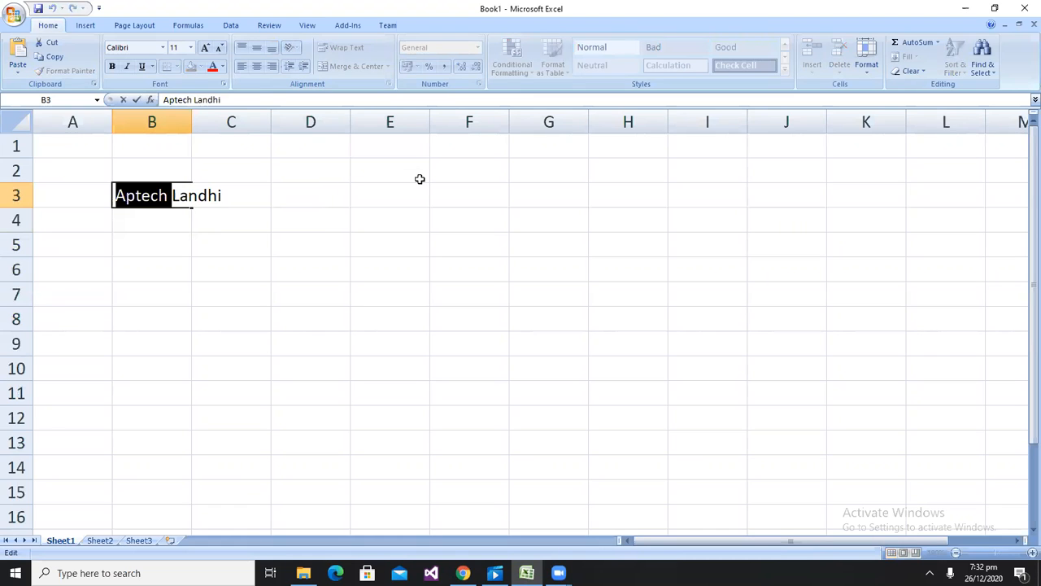
pyautogui.click(175, 194)
pyautogui.moveTo(174, 195); pyautogui.dragTo(246, 196)
pyautogui.press('BackSpace')
pyautogui.press('BackSpace')
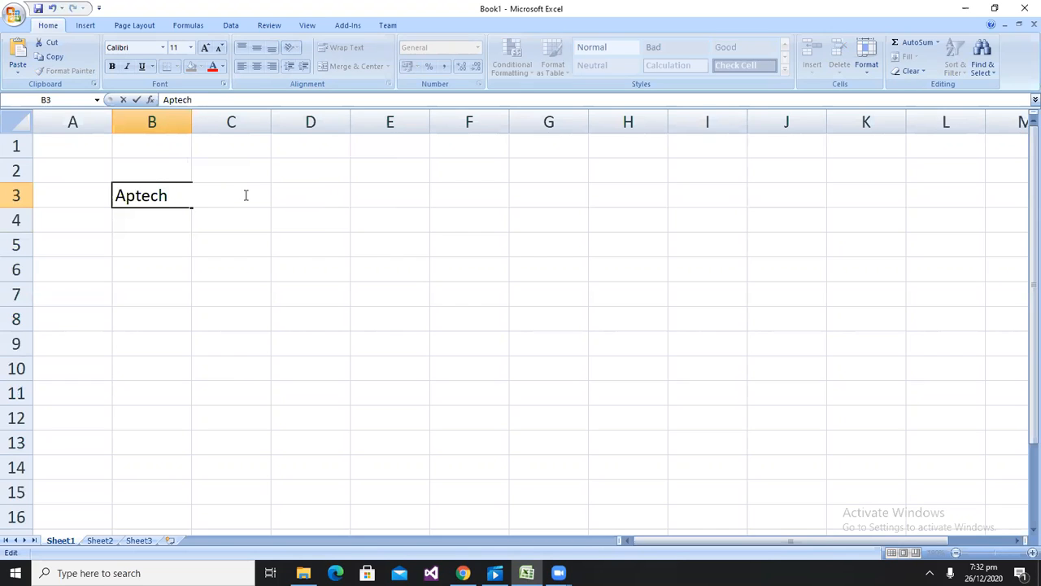
pyautogui.hotkey('alt', 'Return')
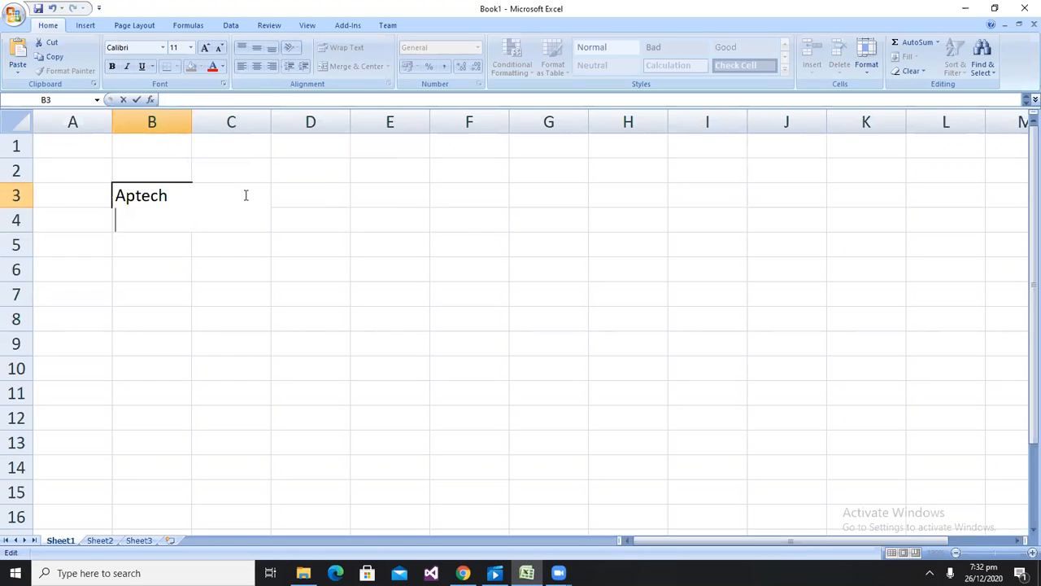
pyautogui.write('Landhi')
pyautogui.press('Return')
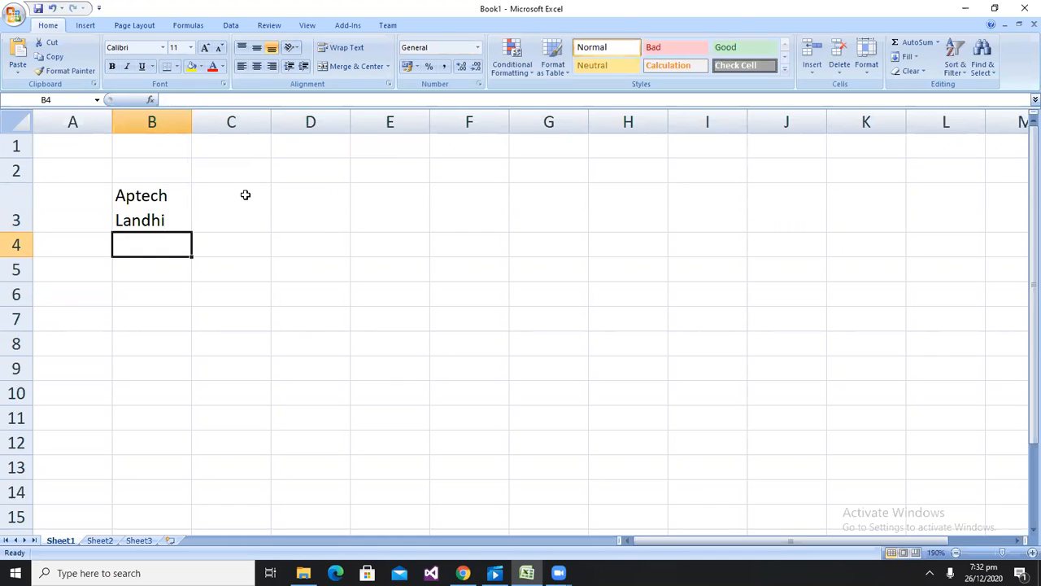
pyautogui.click(245, 194)
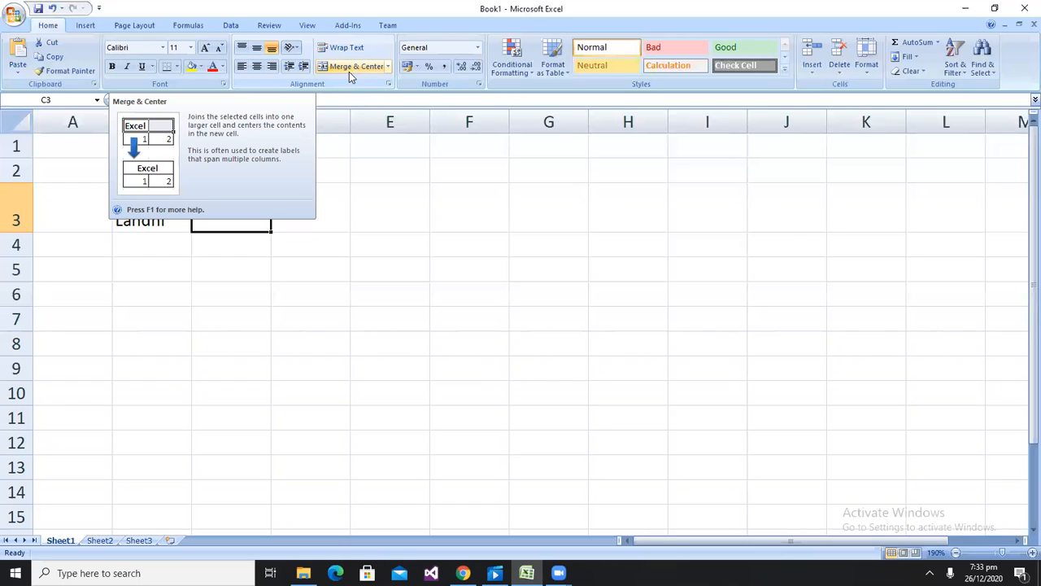
pyautogui.click(365, 251)
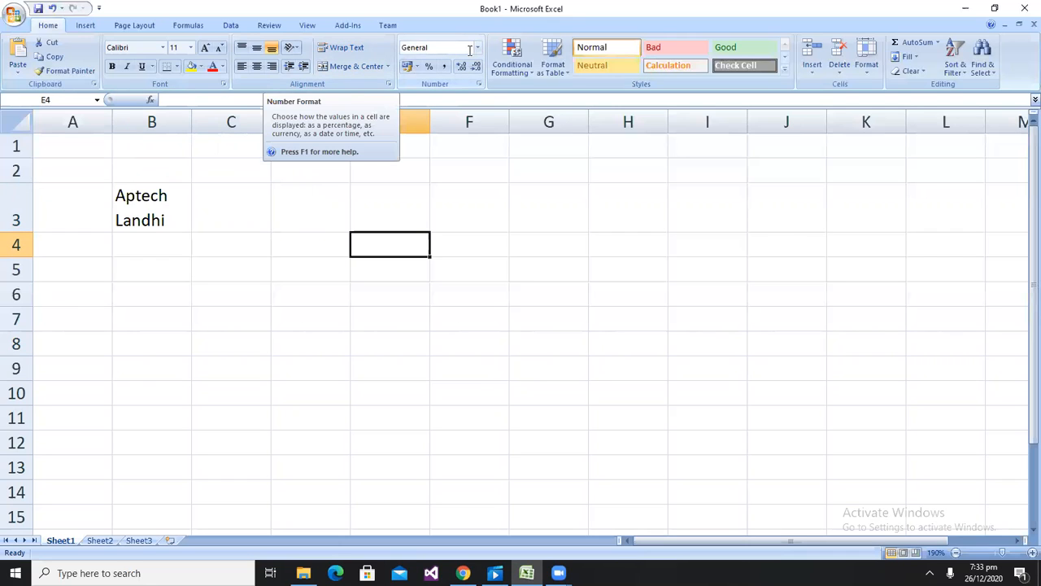
pyautogui.click(63, 178)
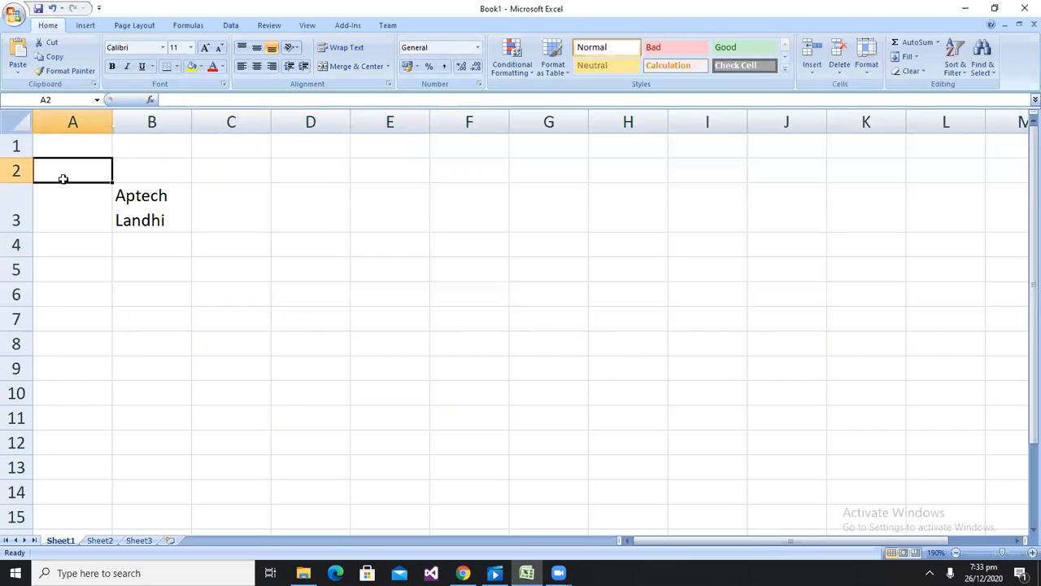
pyautogui.click(479, 49)
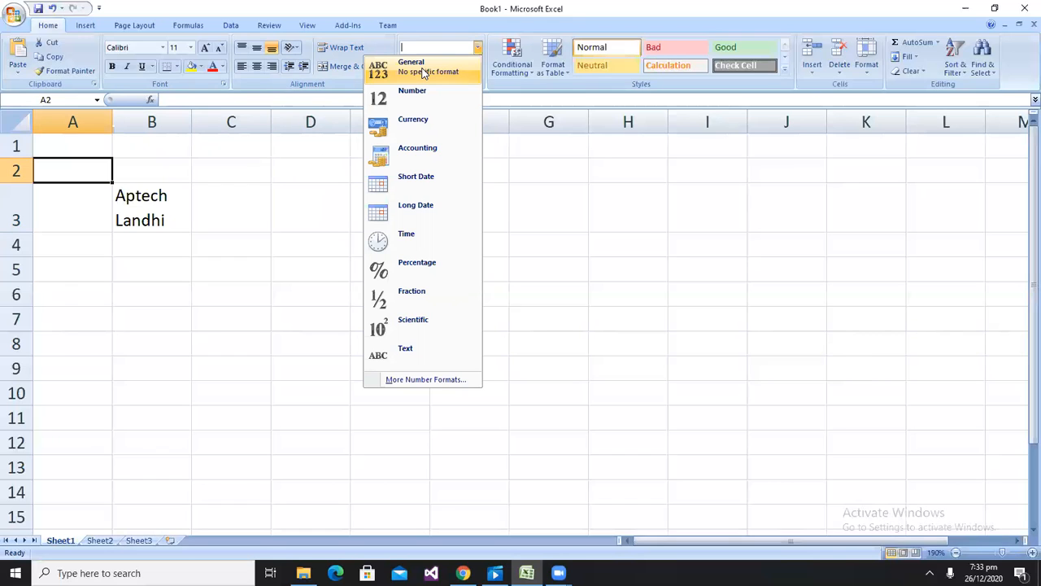
pyautogui.click(647, 176)
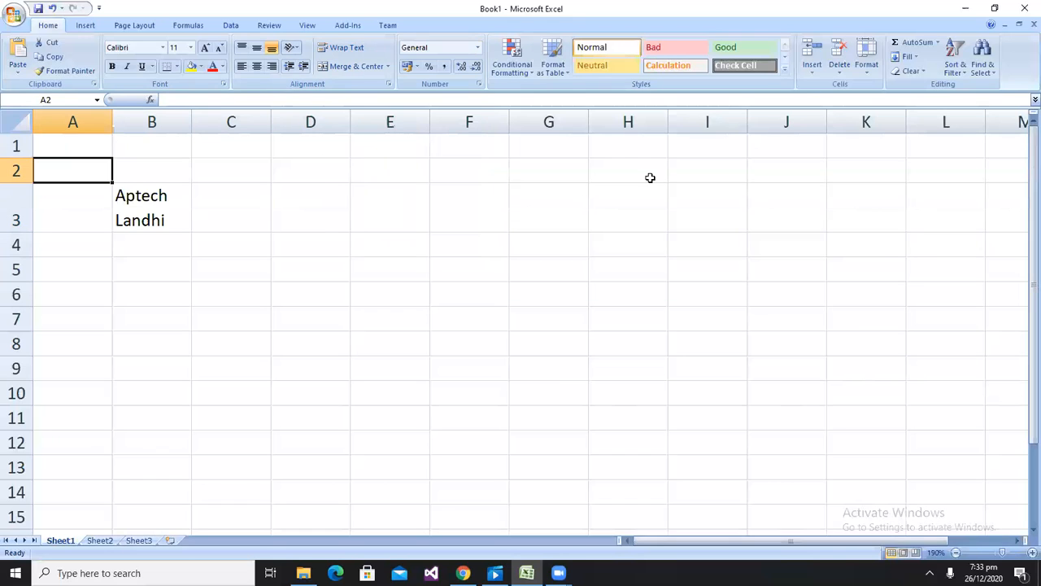
# Enter 30 in cell E5
pyautogui.click(401, 261)
pyautogui.write('30')
pyautogui.press('Return')
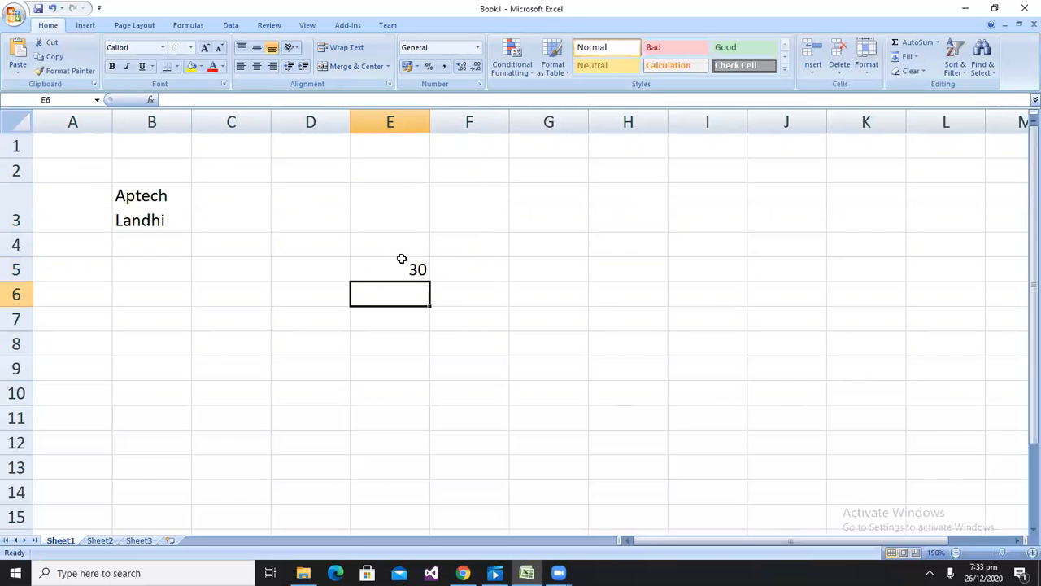
# Apply the Number format to cell E5
pyautogui.click(477, 47)
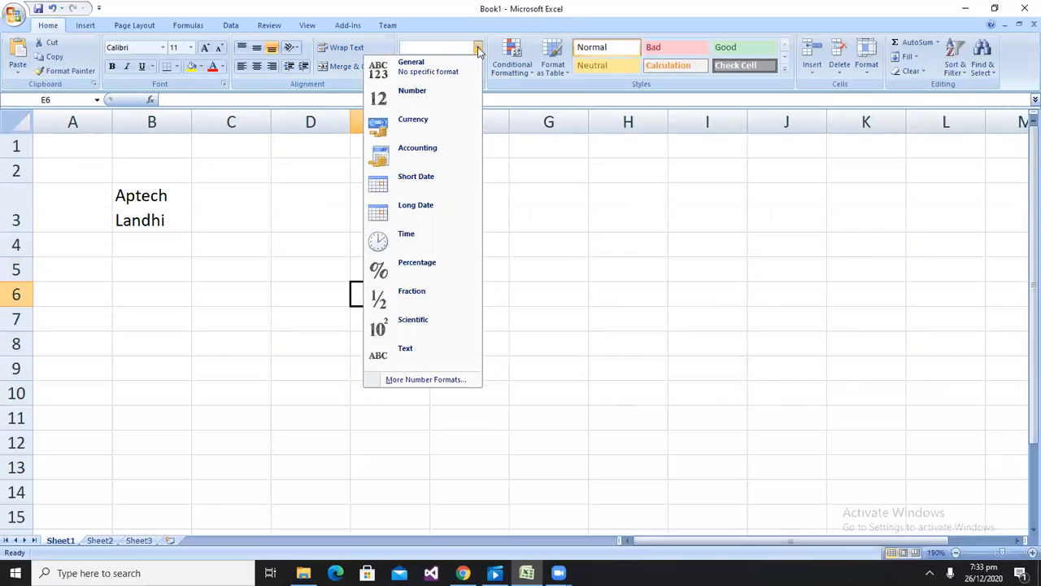
pyautogui.click(412, 91)
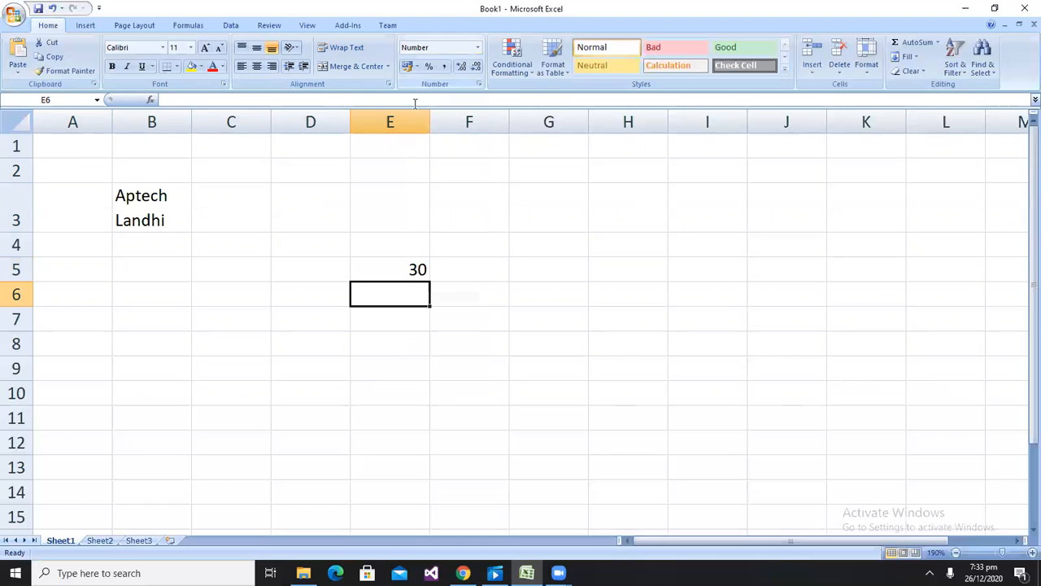
pyautogui.click(413, 275)
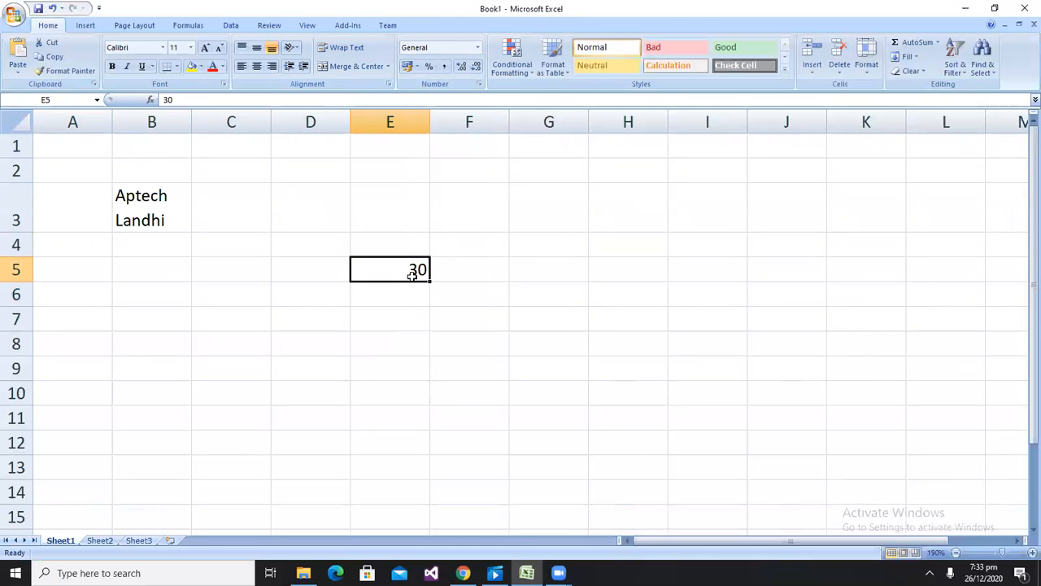
pyautogui.click(477, 47)
pyautogui.click(425, 102)
# Apply the Currency format to cell E5 and reset it to General
pyautogui.click(479, 47)
pyautogui.click(420, 136)
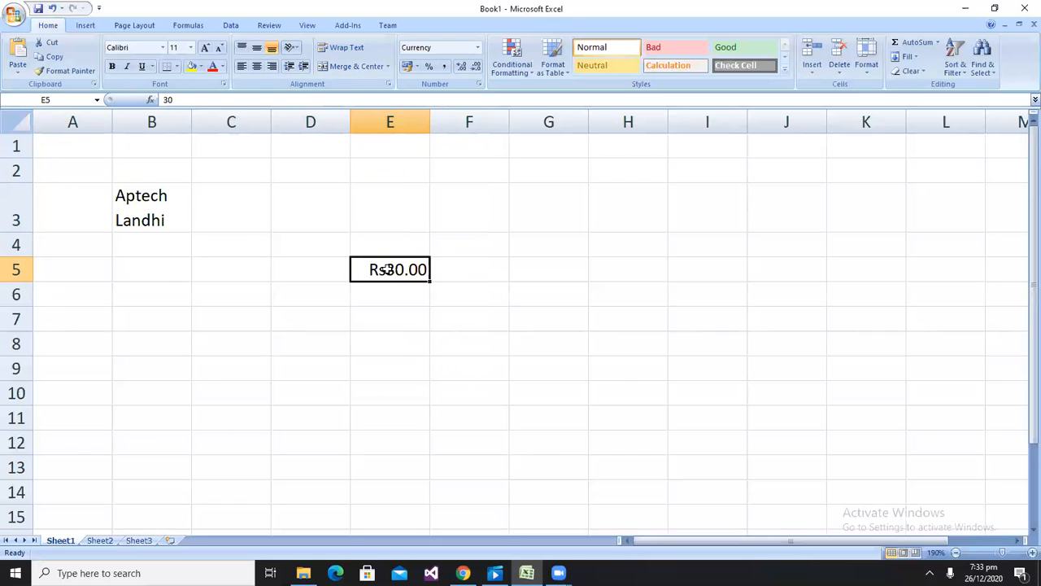
pyautogui.click(478, 47)
pyautogui.click(454, 70)
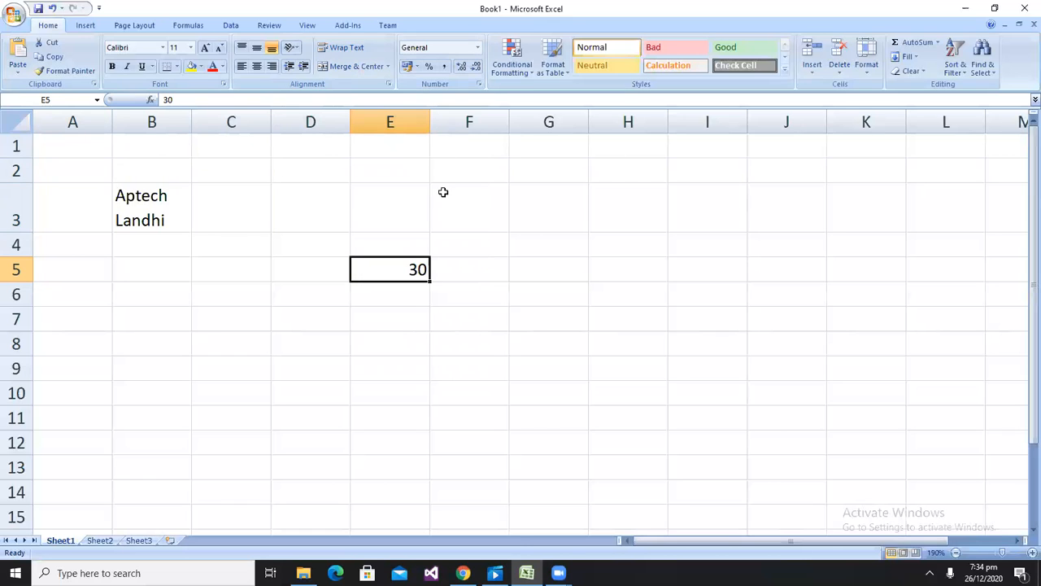
# Apply the Accounting format to cell E5 with the Rs Sindhi (Pakistan) currency symbol and two decimal places
pyautogui.click(416, 72)
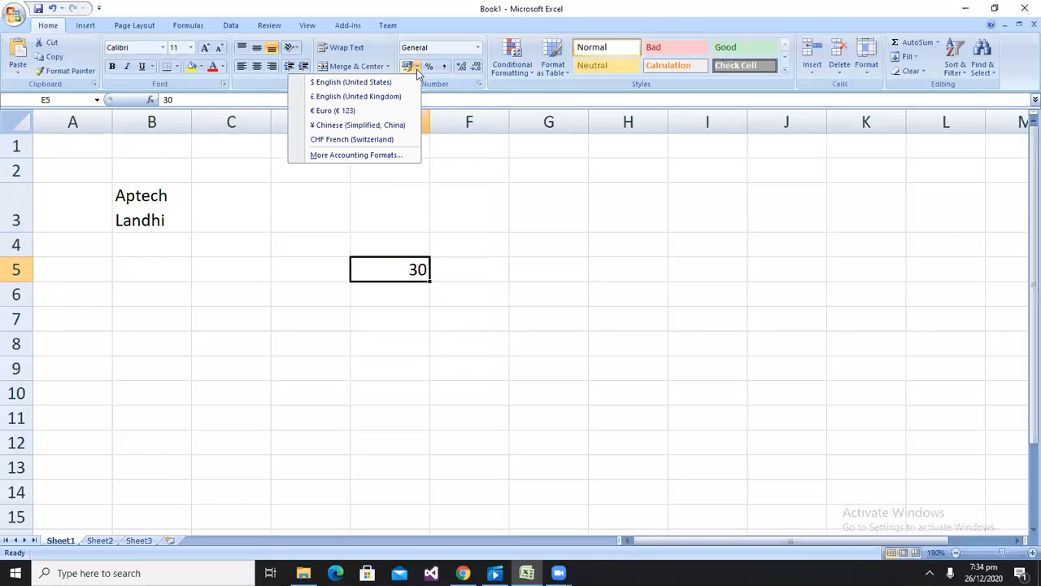
pyautogui.click(359, 155)
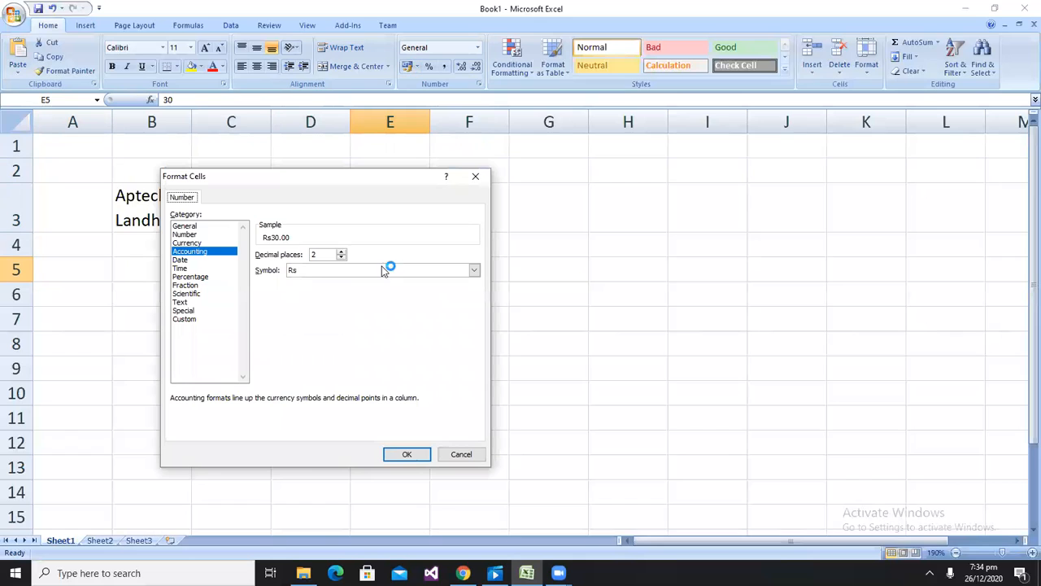
pyautogui.click(475, 270)
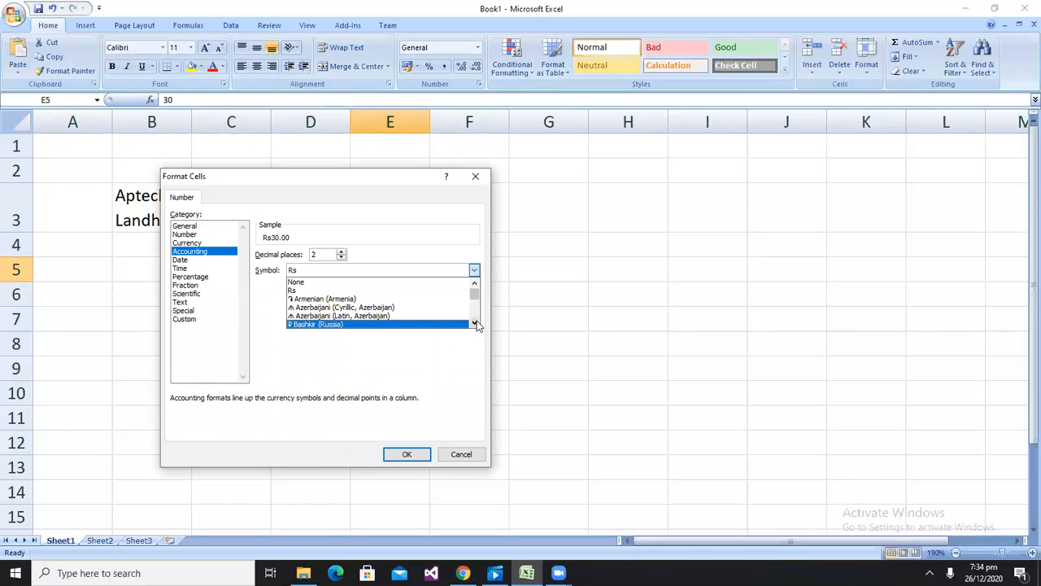
pyautogui.scroll(-7, 477, 324)
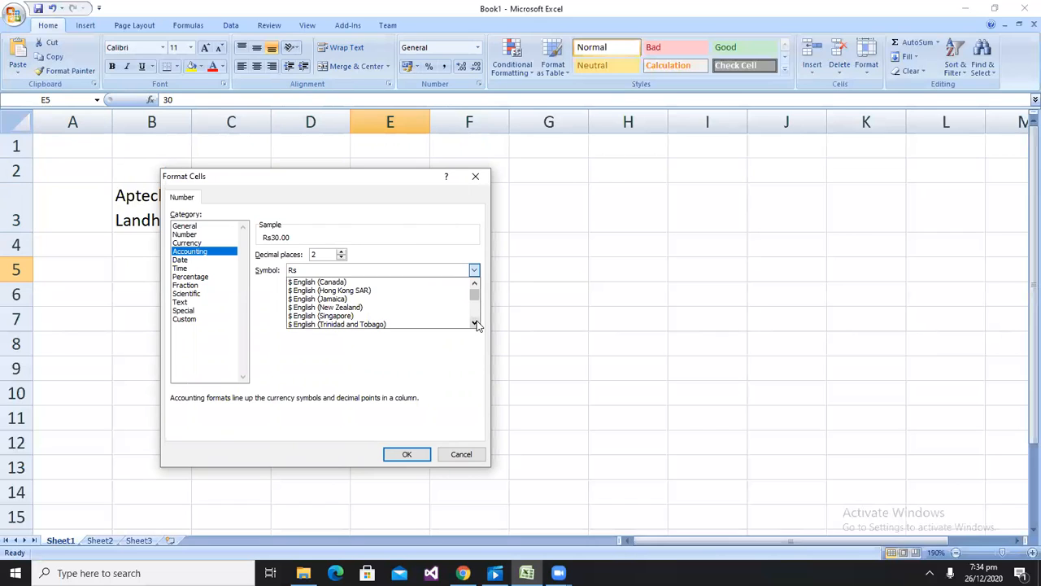
pyautogui.scroll(-10, 477, 324)
pyautogui.scroll(-10, 477, 324)
pyautogui.scroll(-10, 477, 324)
pyautogui.scroll(-10, 477, 324)
pyautogui.scroll(-2, 477, 323)
pyautogui.click(476, 286)
pyautogui.click(476, 286)
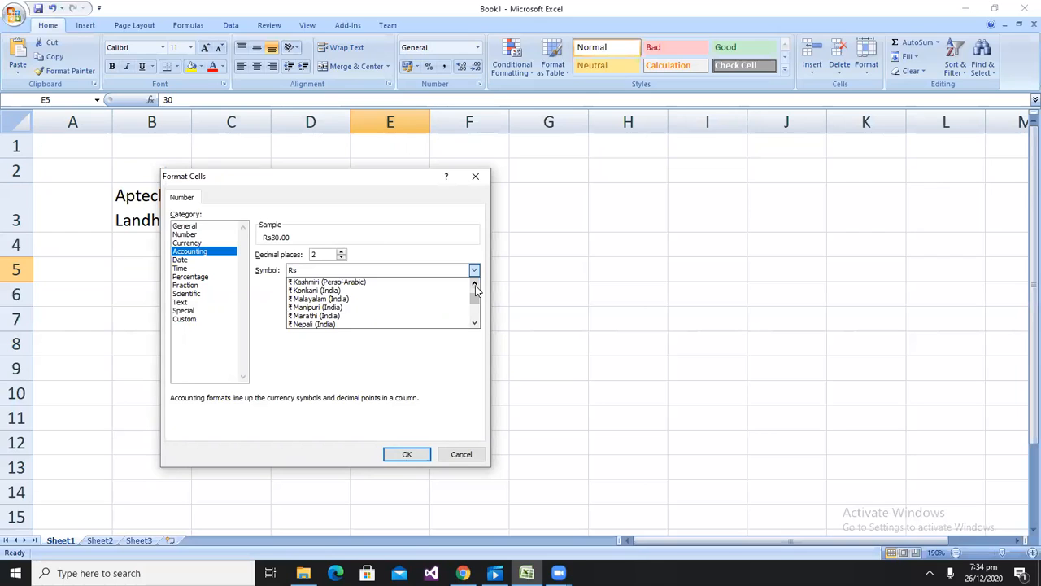
pyautogui.click(476, 286)
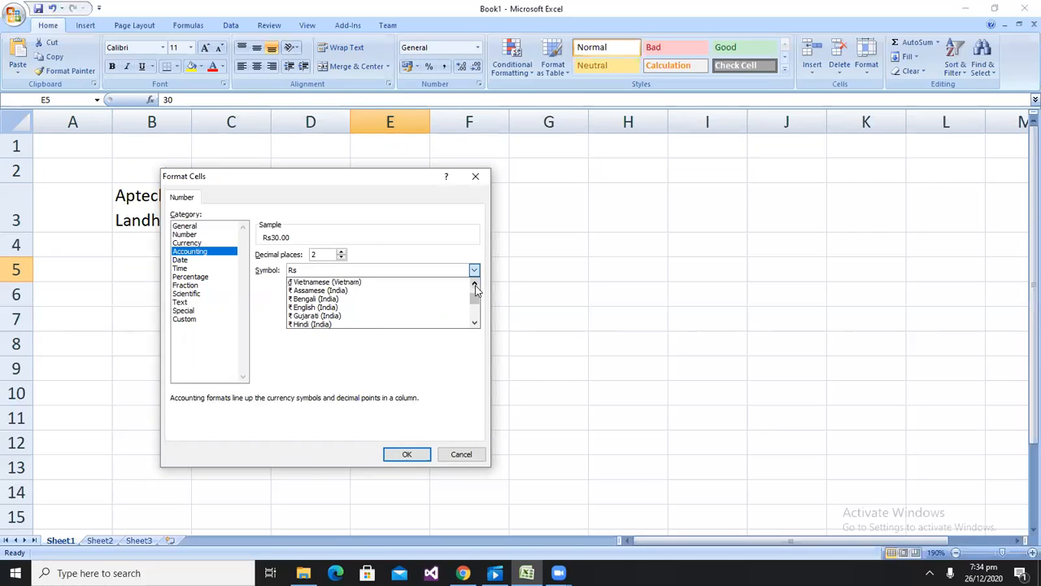
pyautogui.click(475, 323)
pyautogui.click(476, 324)
pyautogui.click(475, 323)
pyautogui.click(475, 324)
pyautogui.click(475, 324)
pyautogui.click(476, 323)
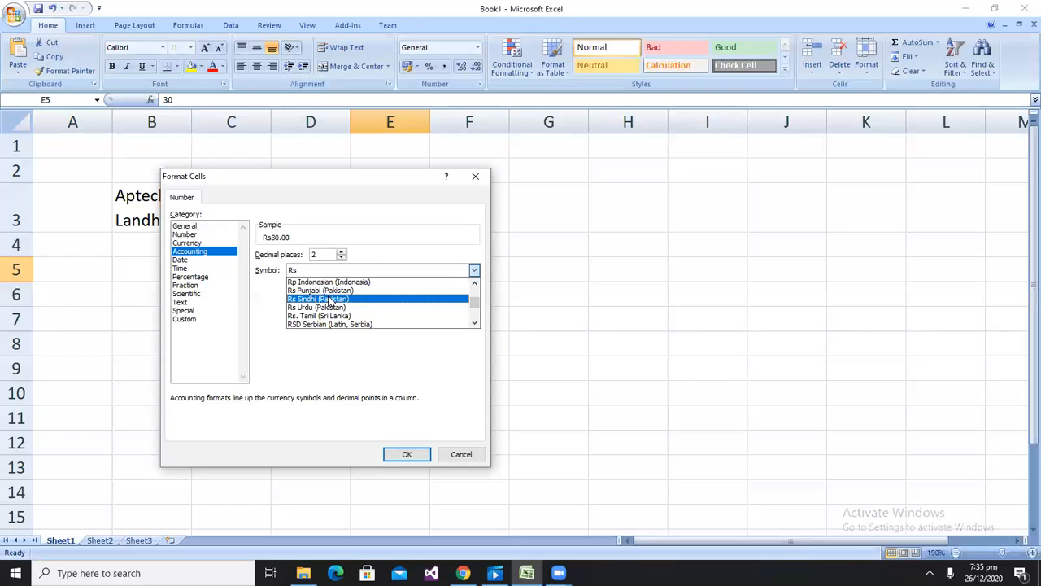
pyautogui.click(330, 299)
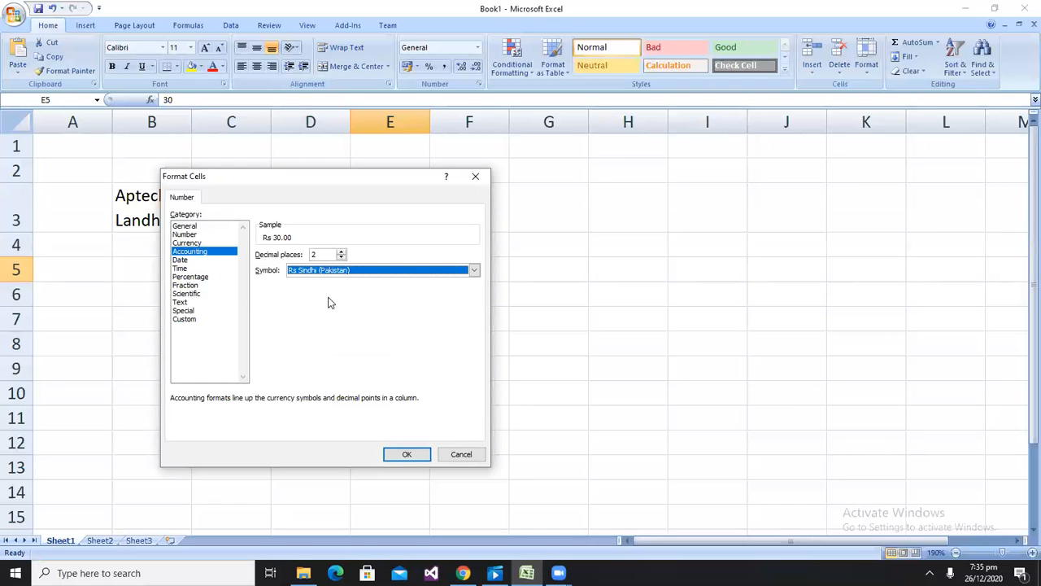
pyautogui.click(412, 453)
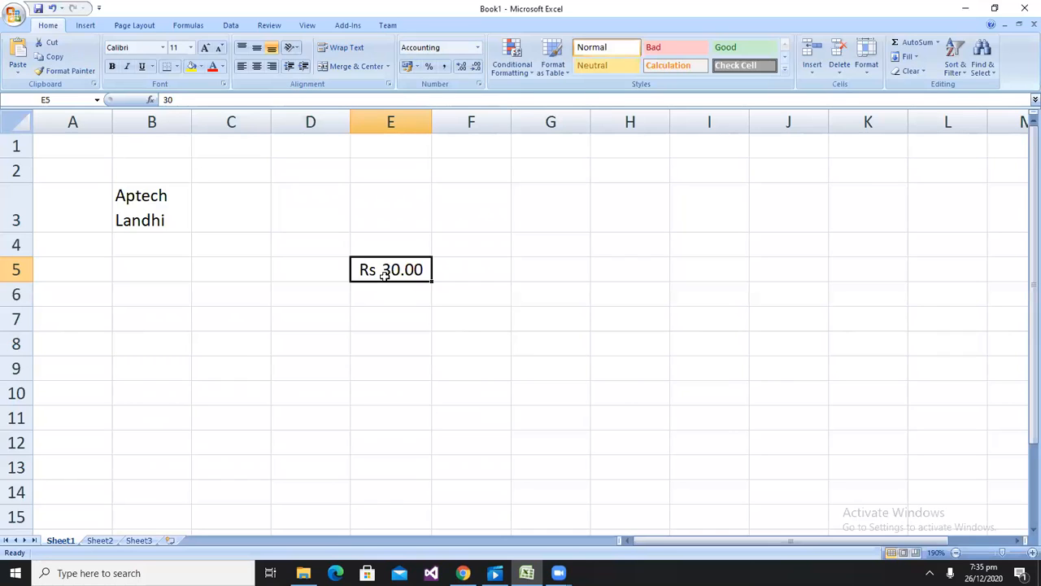
# Apply Percent style and then Comma style to cell E5, and add and remove decimal places
pyautogui.click(429, 69)
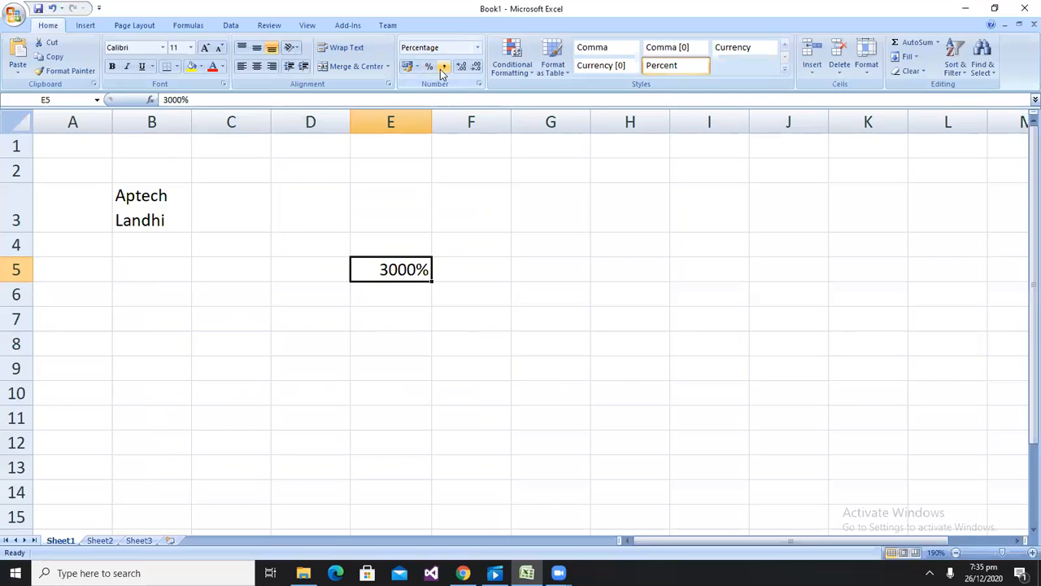
pyautogui.click(443, 68)
pyautogui.click(461, 67)
pyautogui.click(460, 67)
pyautogui.click(461, 67)
pyautogui.click(461, 66)
pyautogui.click(476, 68)
pyautogui.click(476, 69)
pyautogui.click(476, 68)
pyautogui.click(476, 68)
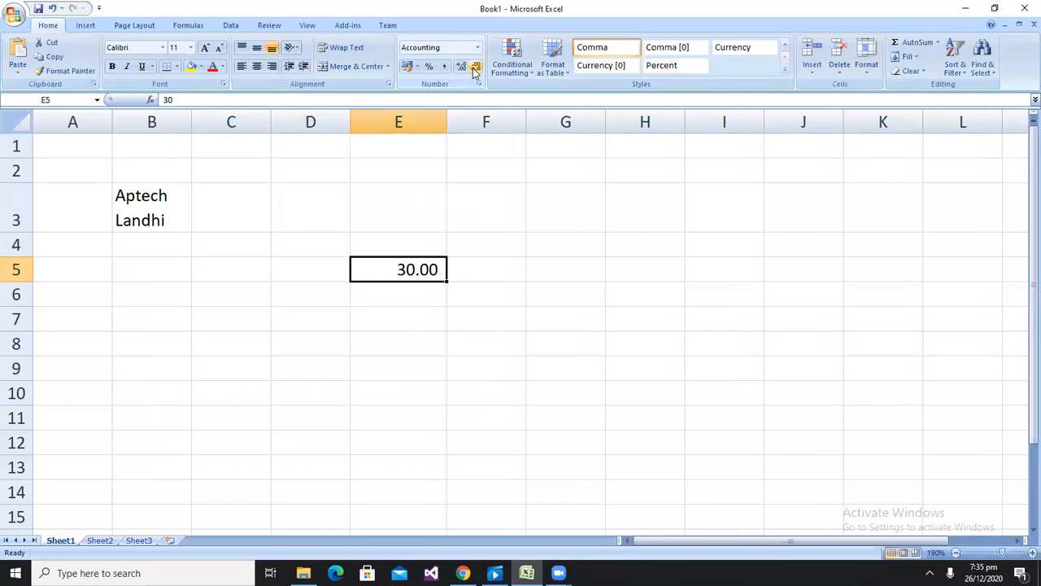
# Select the whole sheet and start a new conditional formatting rule for cell values between 1 and 10
pyautogui.click(529, 219)
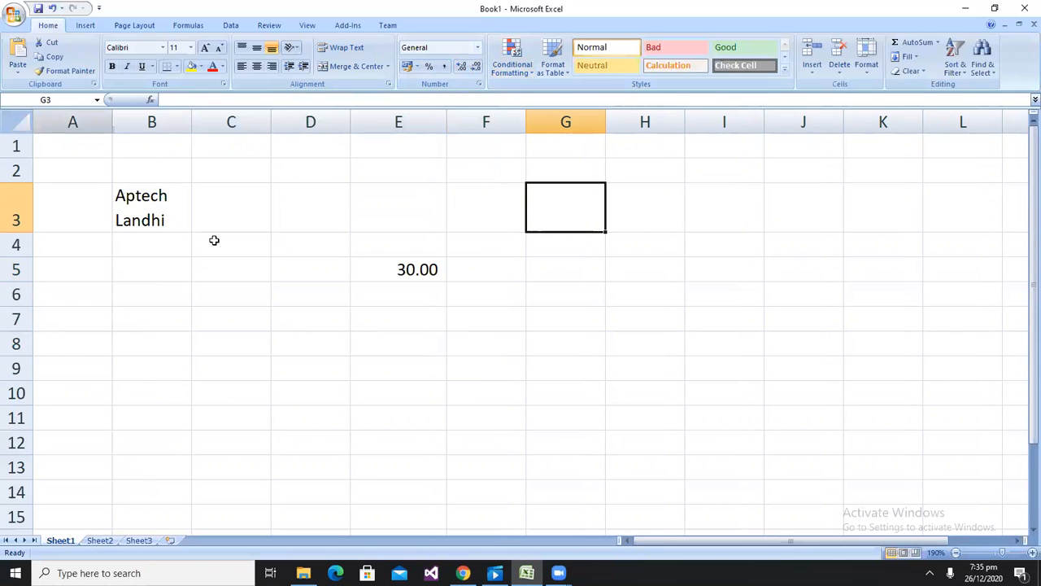
pyautogui.click(18, 128)
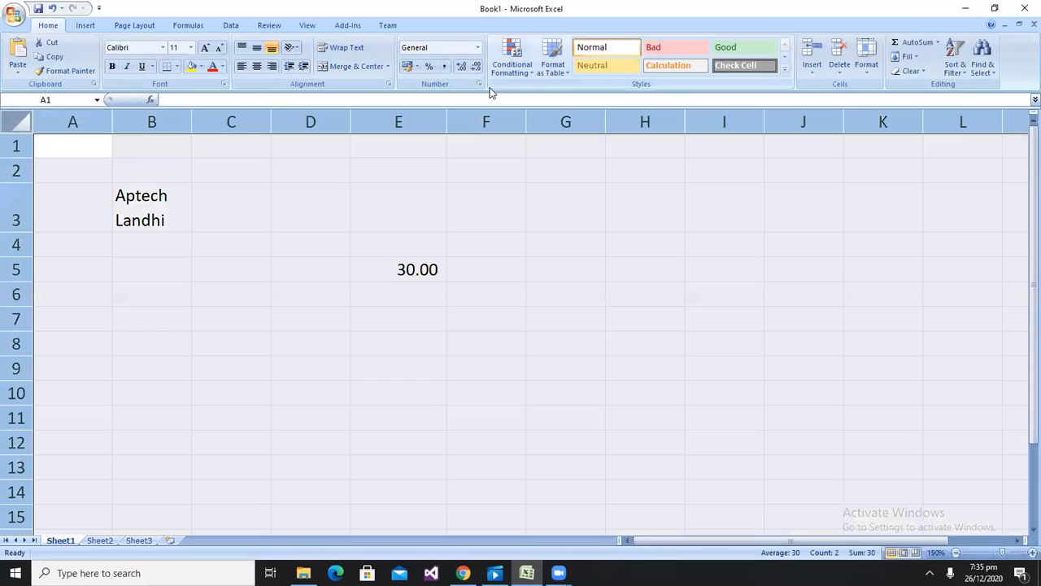
pyautogui.click(516, 67)
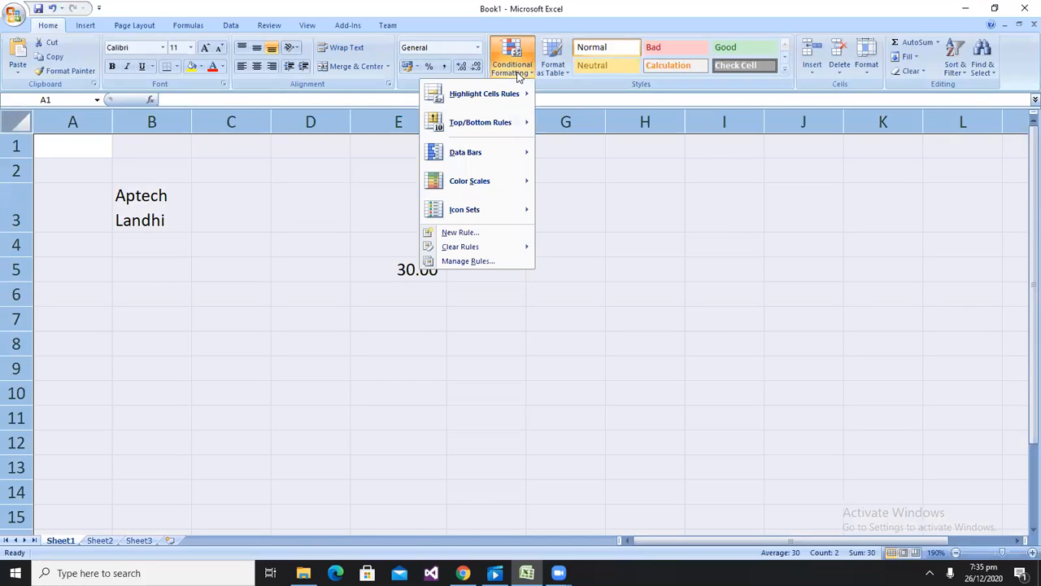
pyautogui.click(460, 233)
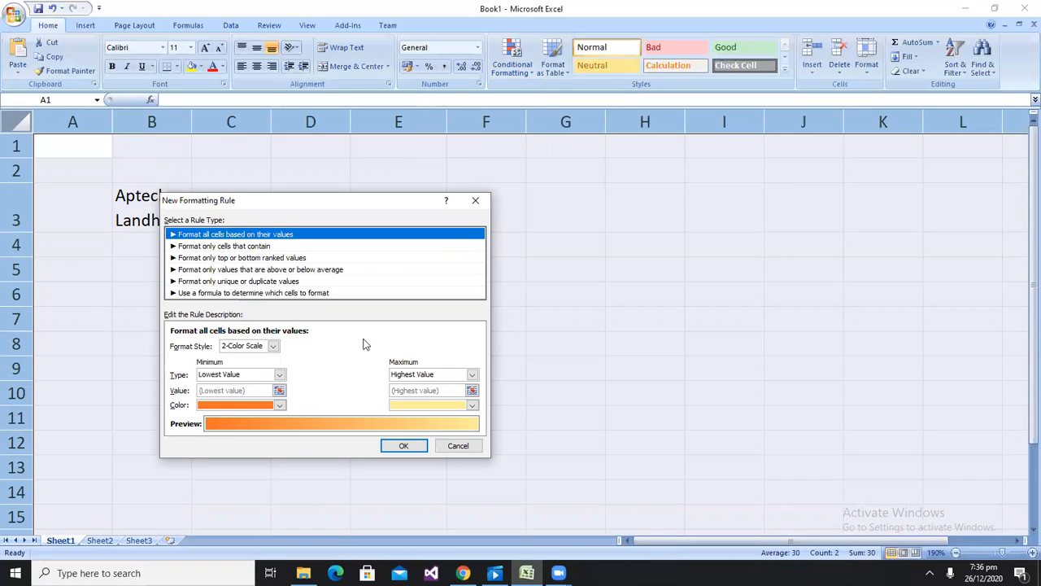
pyautogui.click(221, 247)
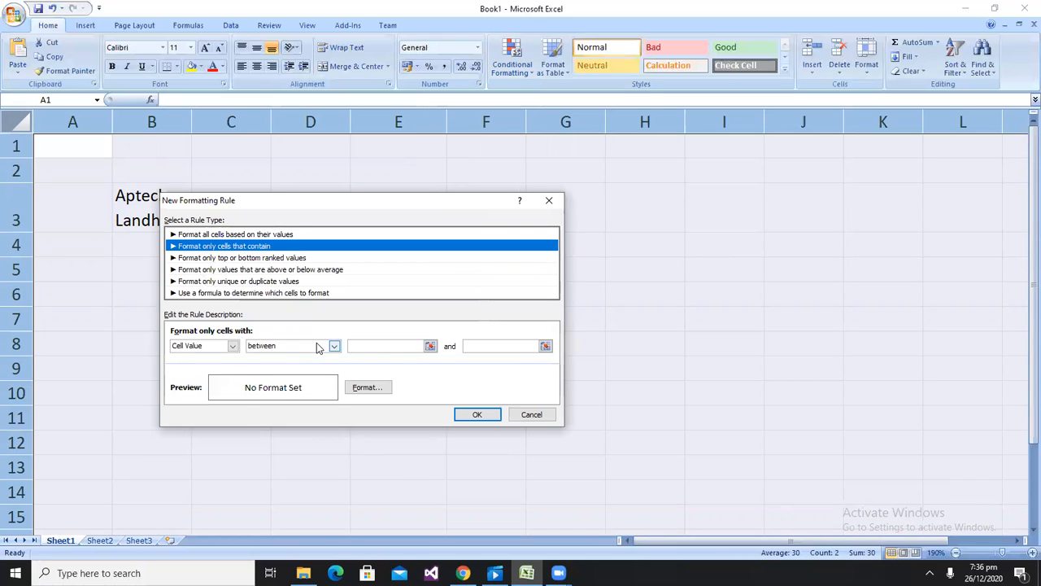
pyautogui.click(317, 347)
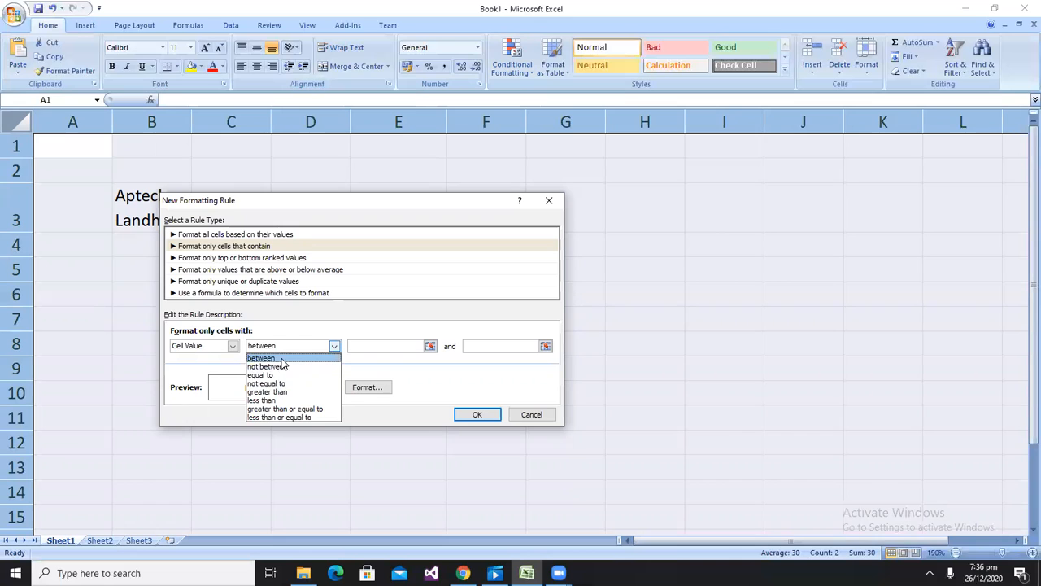
pyautogui.click(281, 359)
pyautogui.click(375, 345)
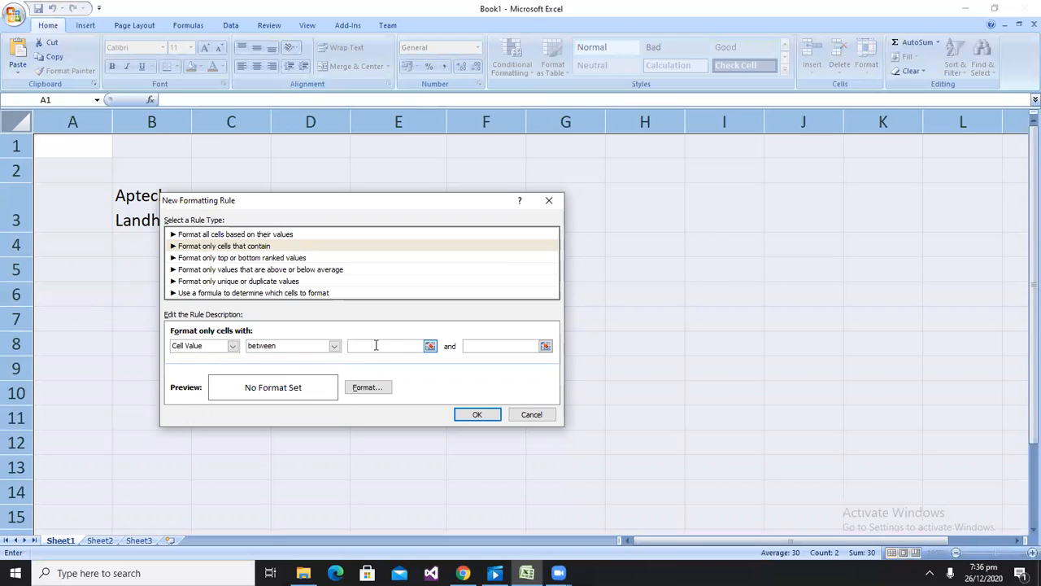
pyautogui.write('1')
pyautogui.click(483, 348)
pyautogui.write('10')
pyautogui.click(367, 387)
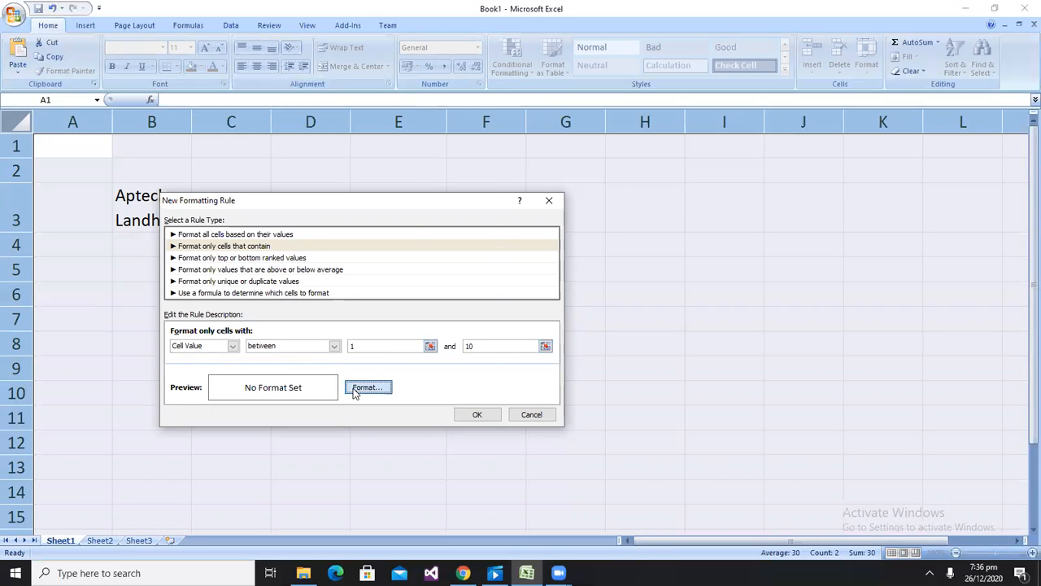
# Set the rule's format to a bold red font and apply the rule
pyautogui.click(346, 247)
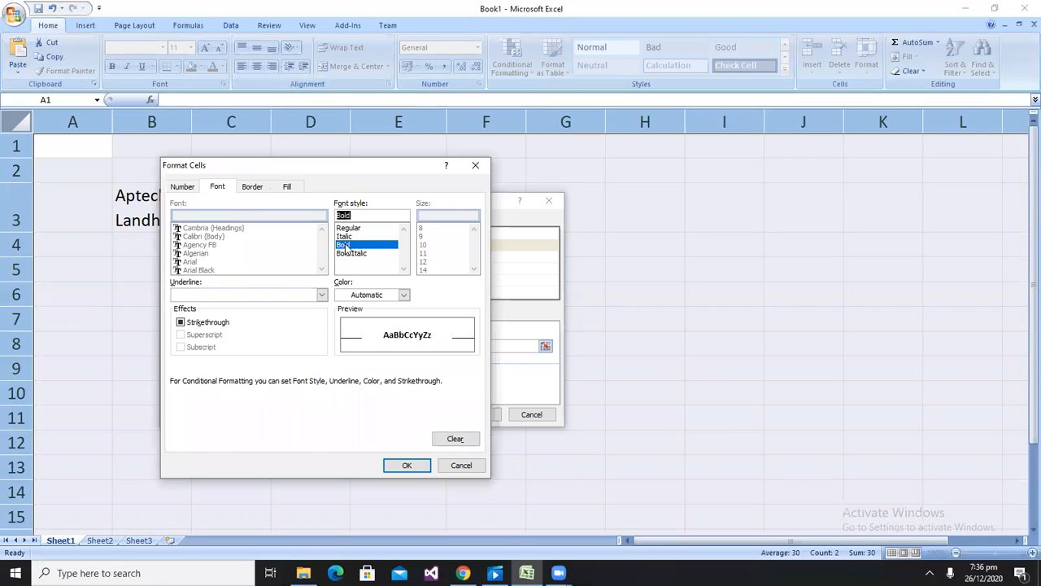
pyautogui.click(362, 298)
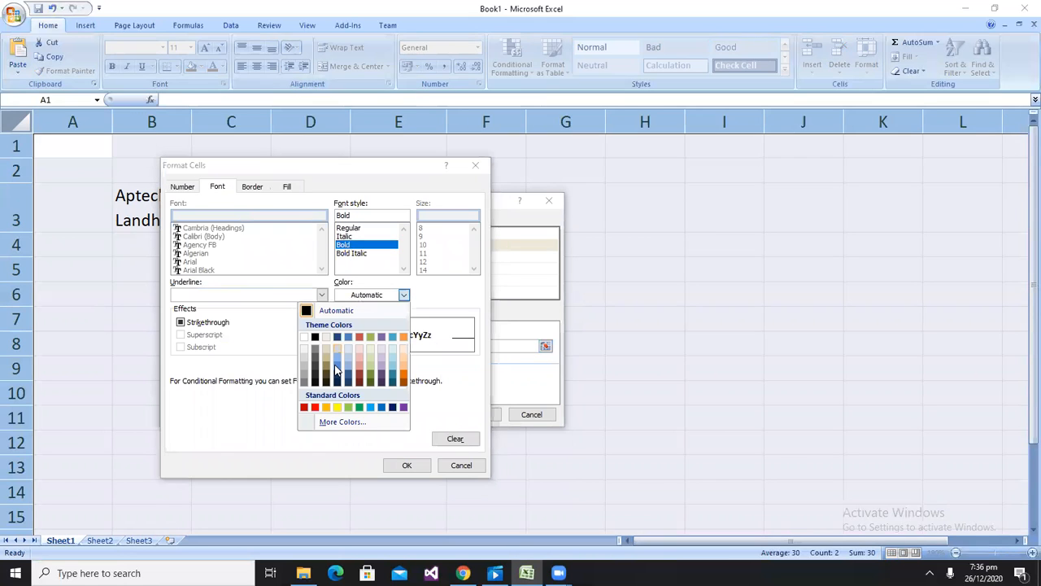
pyautogui.click(305, 407)
pyautogui.click(414, 467)
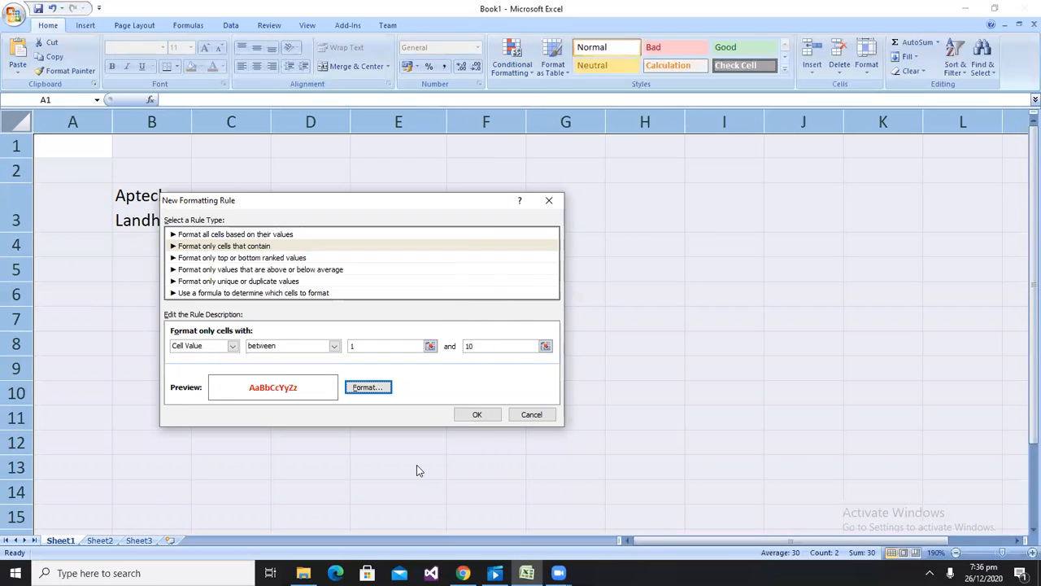
pyautogui.click(480, 415)
# Enter 1, 2, 3, 10 and 11 down column C starting at cell C4
pyautogui.click(199, 247)
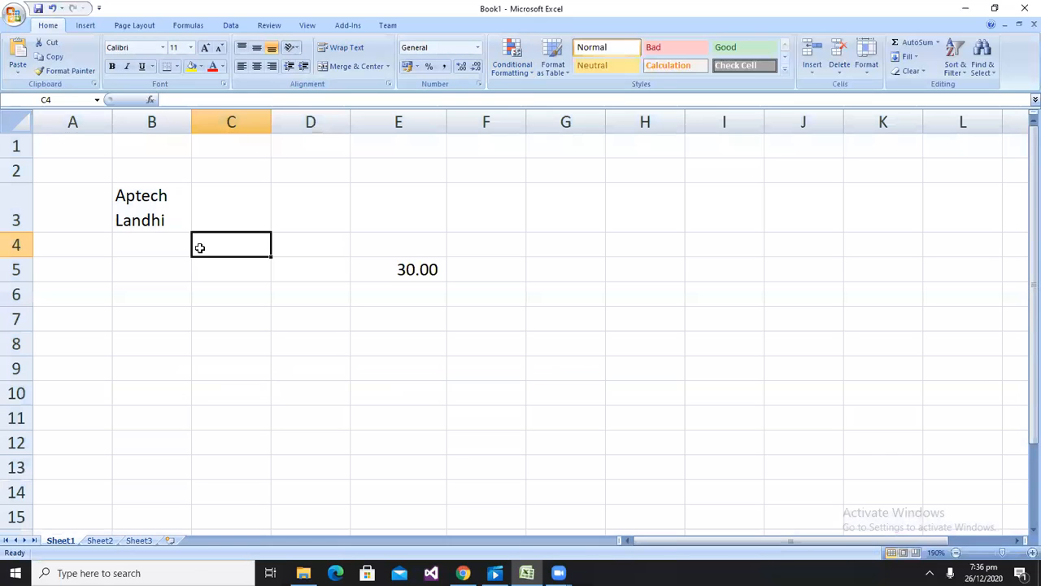
pyautogui.write('1')
pyautogui.press('Return')
pyautogui.write('2')
pyautogui.press('Return')
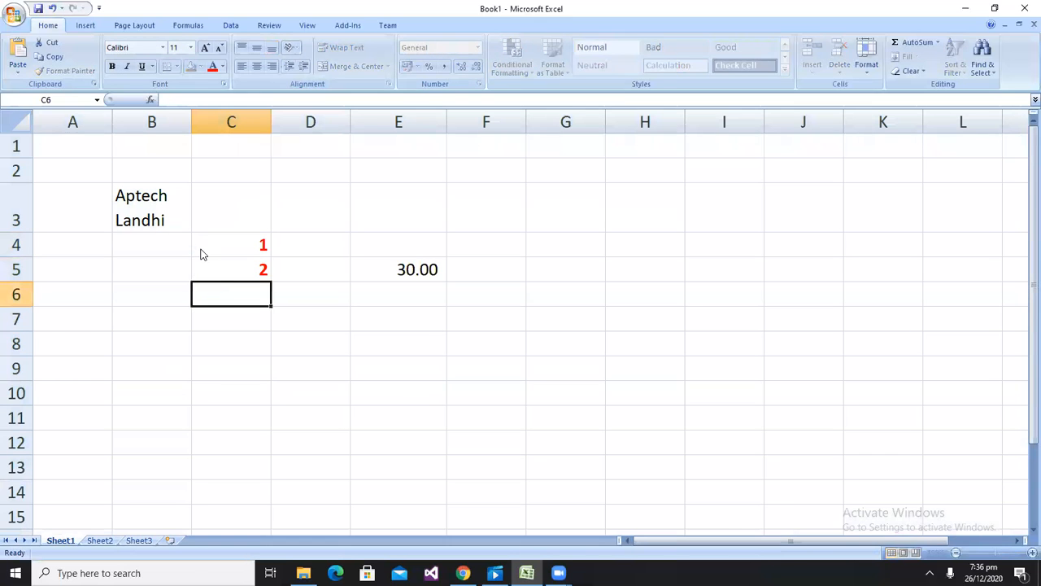
pyautogui.write('3')
pyautogui.press('Return')
pyautogui.write('10')
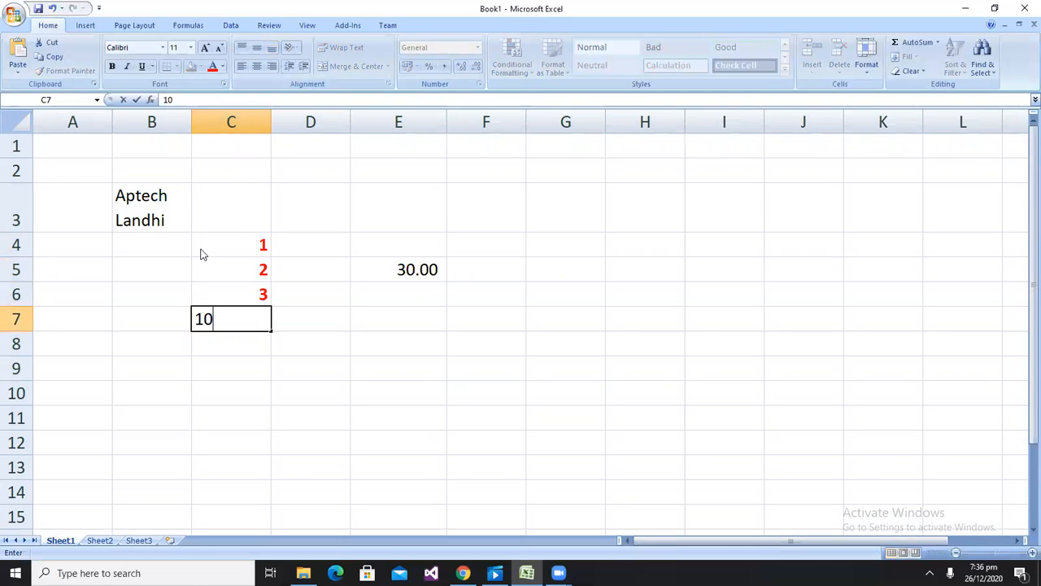
pyautogui.press('Return')
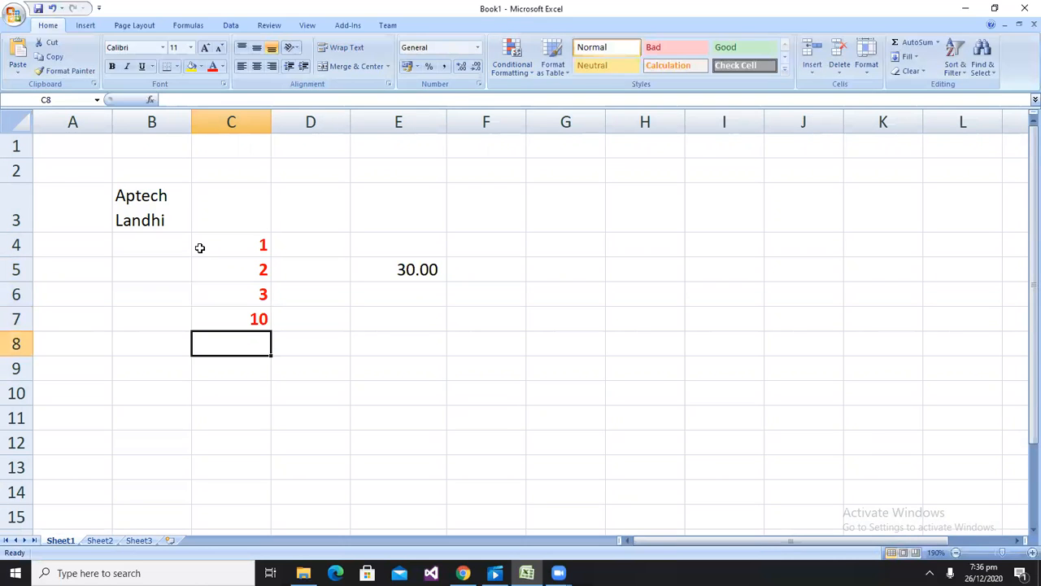
pyautogui.write('11')
pyautogui.press('Return')
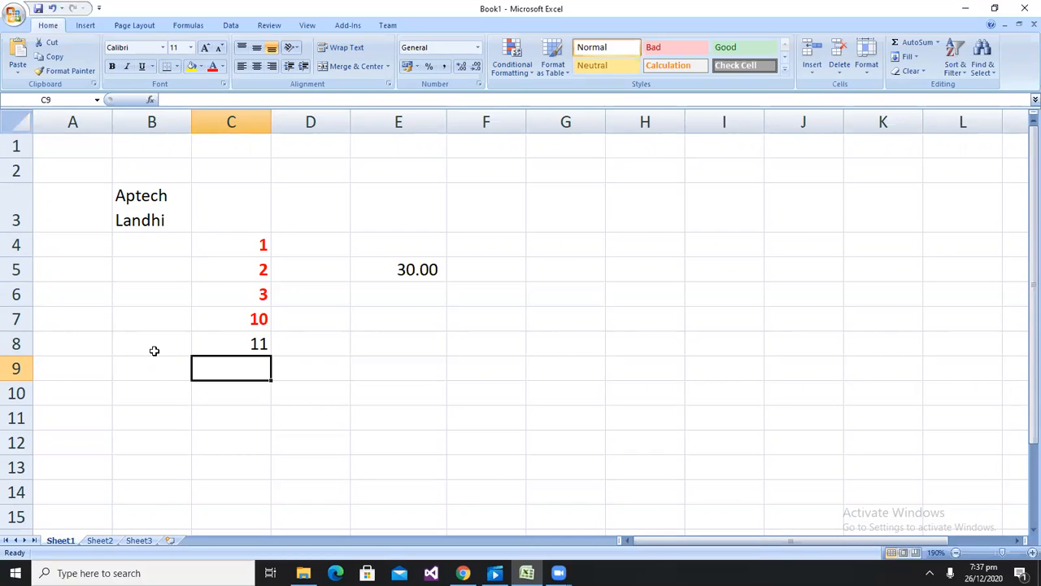
pyautogui.click(361, 255)
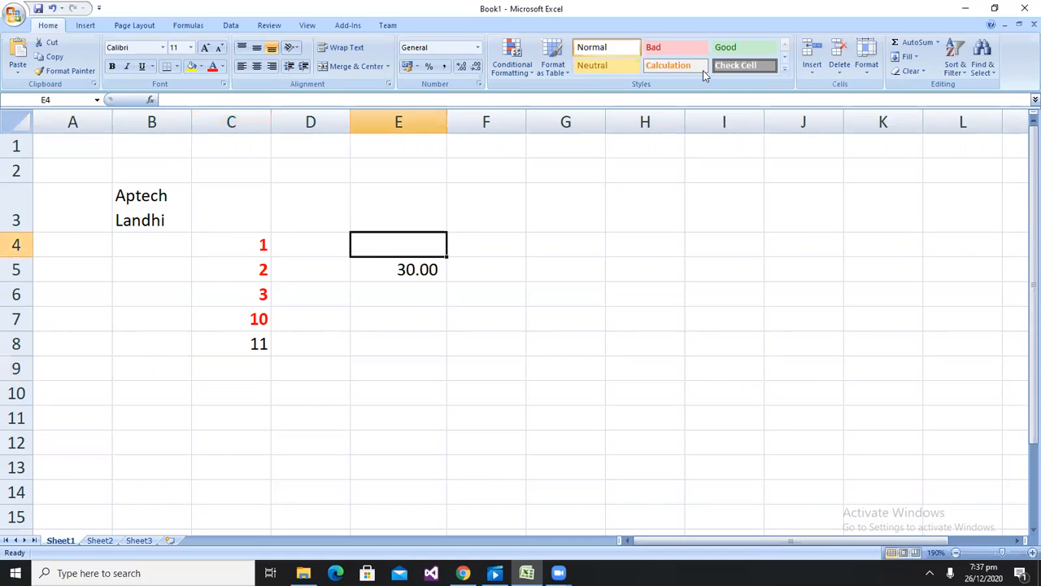
pyautogui.click(524, 68)
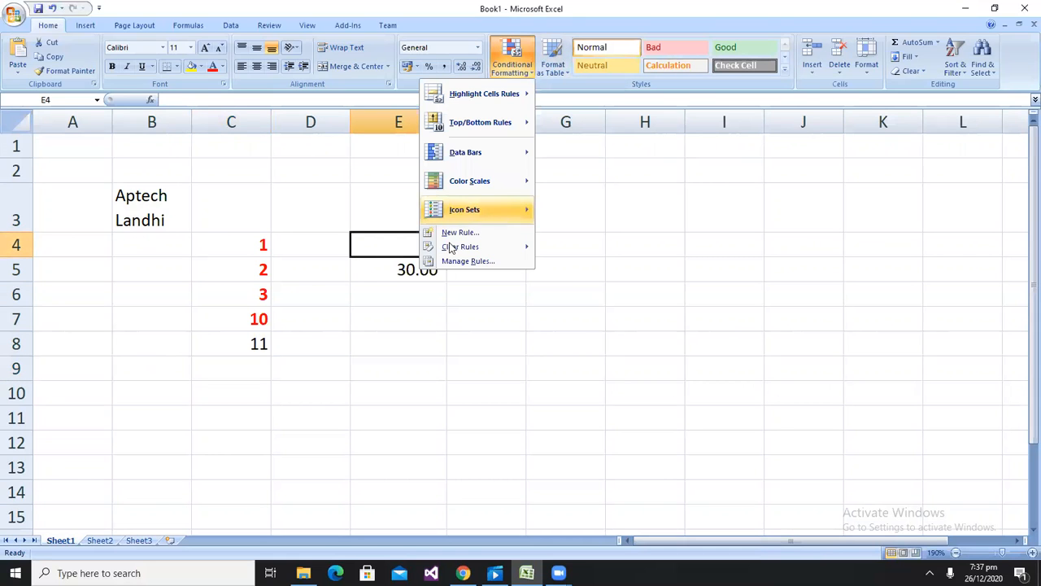
pyautogui.click(456, 233)
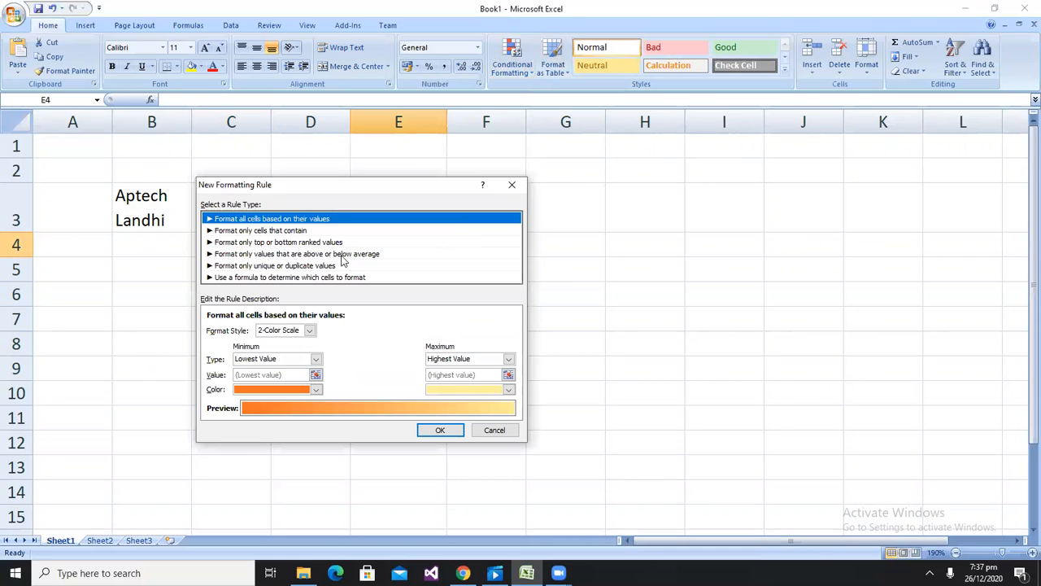
pyautogui.click(244, 231)
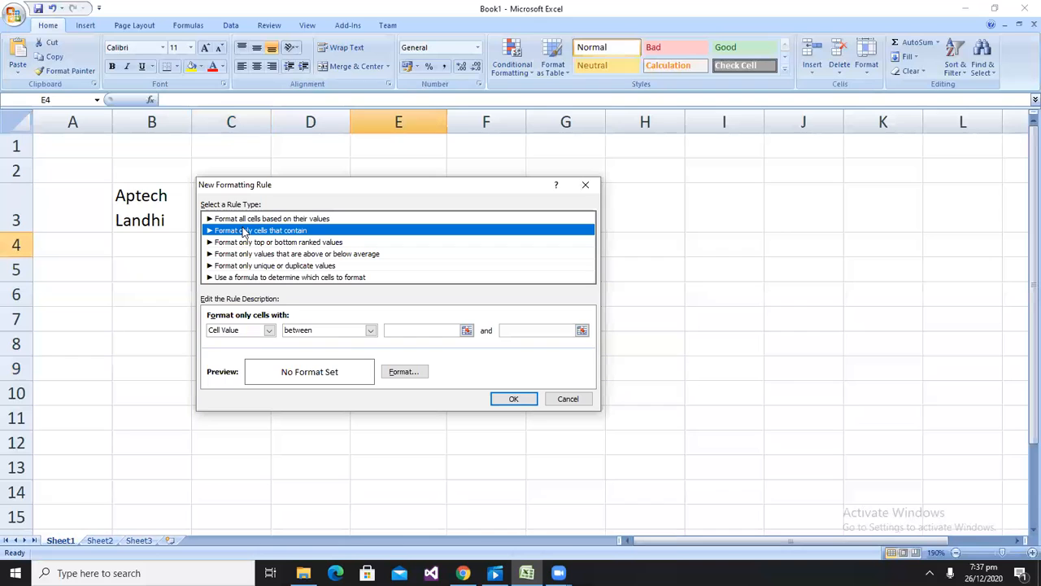
pyautogui.click(371, 330)
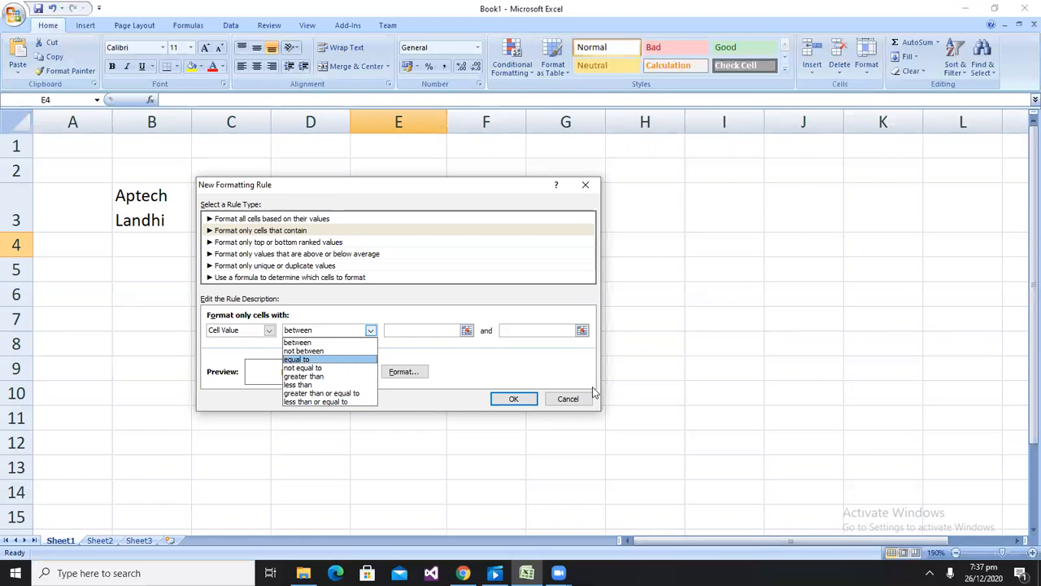
pyautogui.click(560, 399)
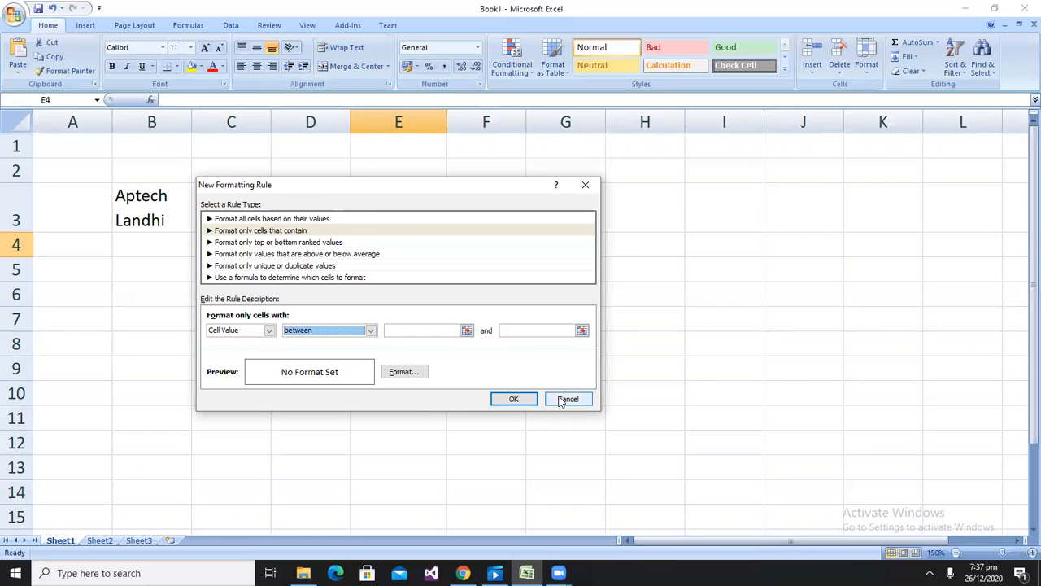
pyautogui.click(560, 399)
pyautogui.click(512, 65)
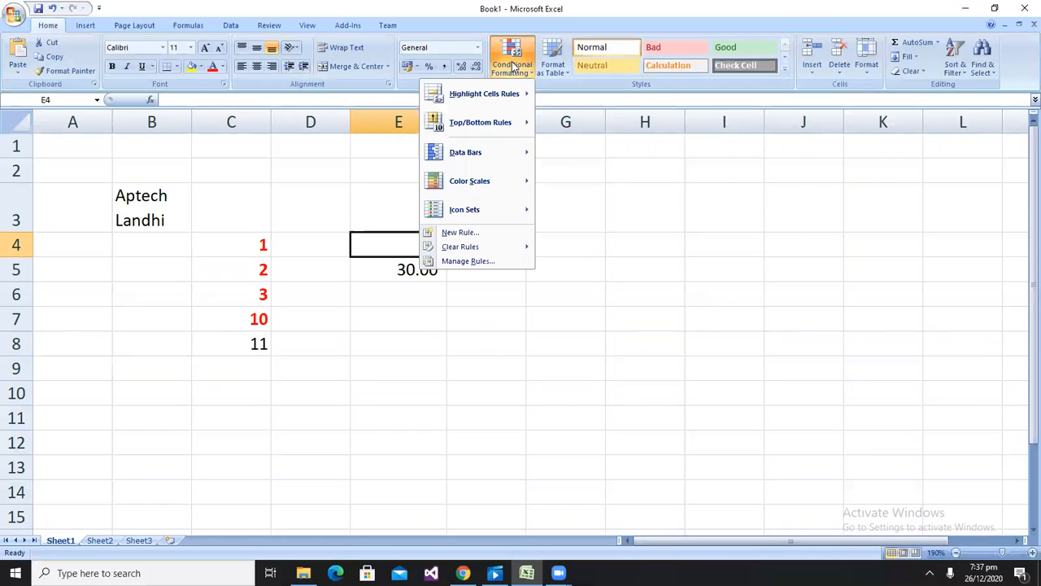
pyautogui.moveTo(489, 97)
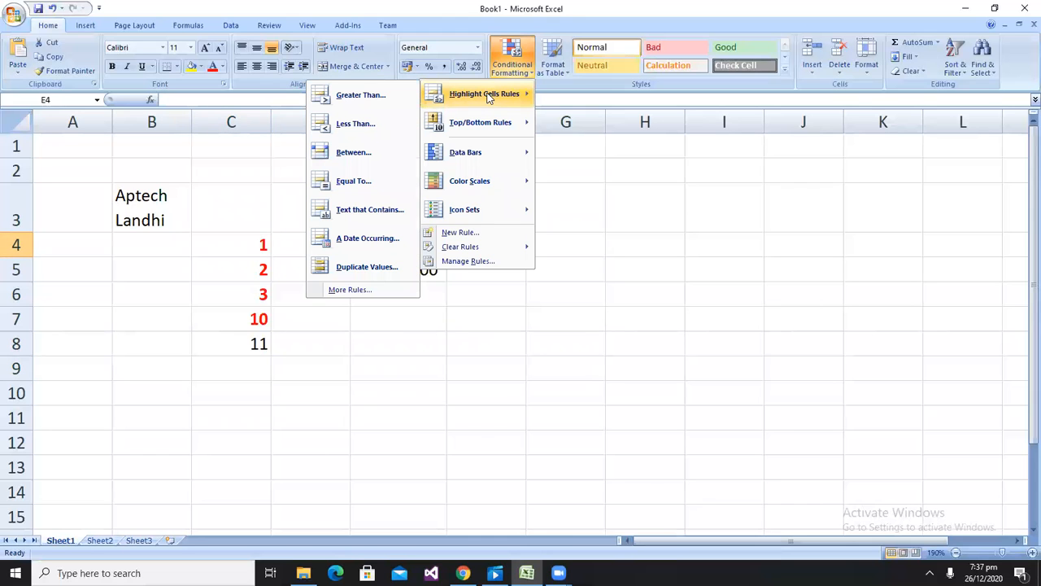
pyautogui.moveTo(478, 126)
pyautogui.moveTo(455, 213)
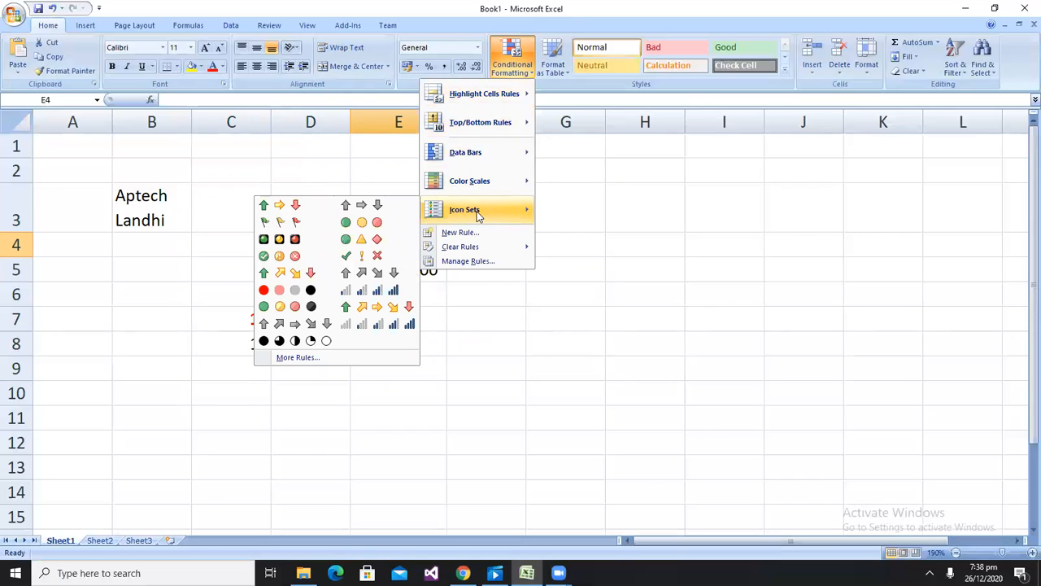
pyautogui.click(675, 226)
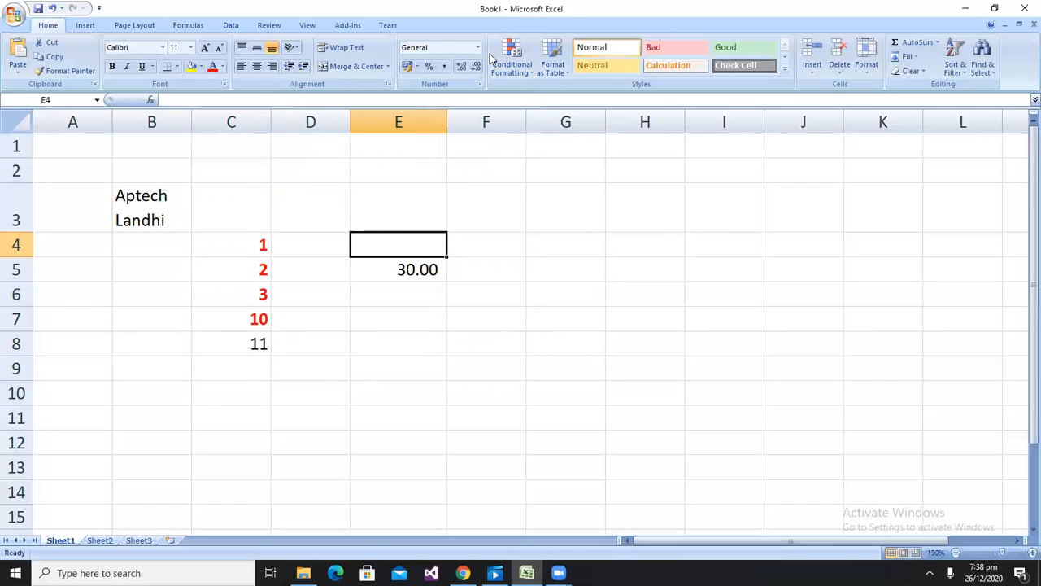
# Start a new Icon Sets conditional formatting rule and choose the 4 Ratings icon style
pyautogui.click(511, 67)
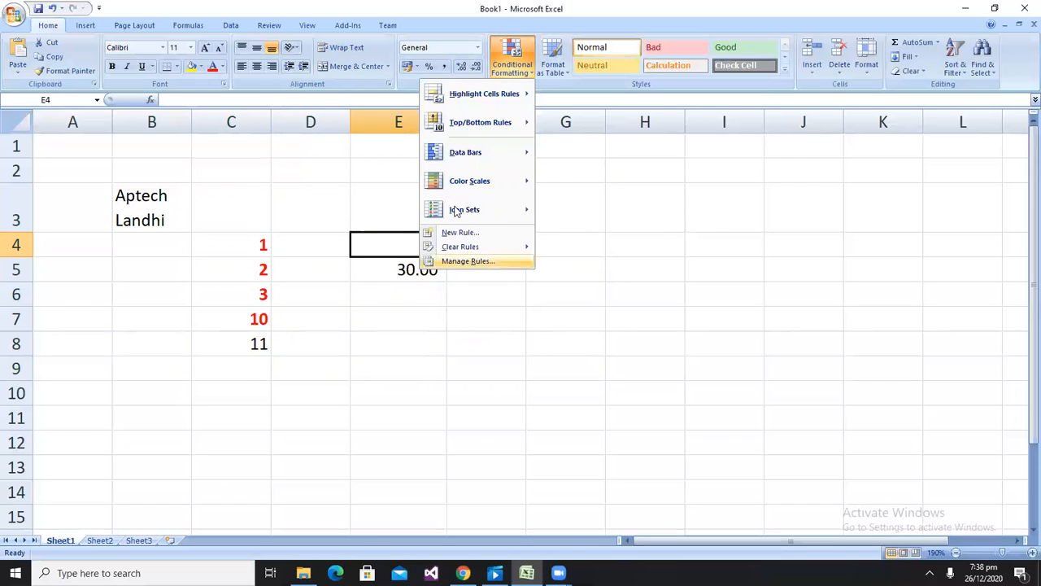
pyautogui.moveTo(450, 213)
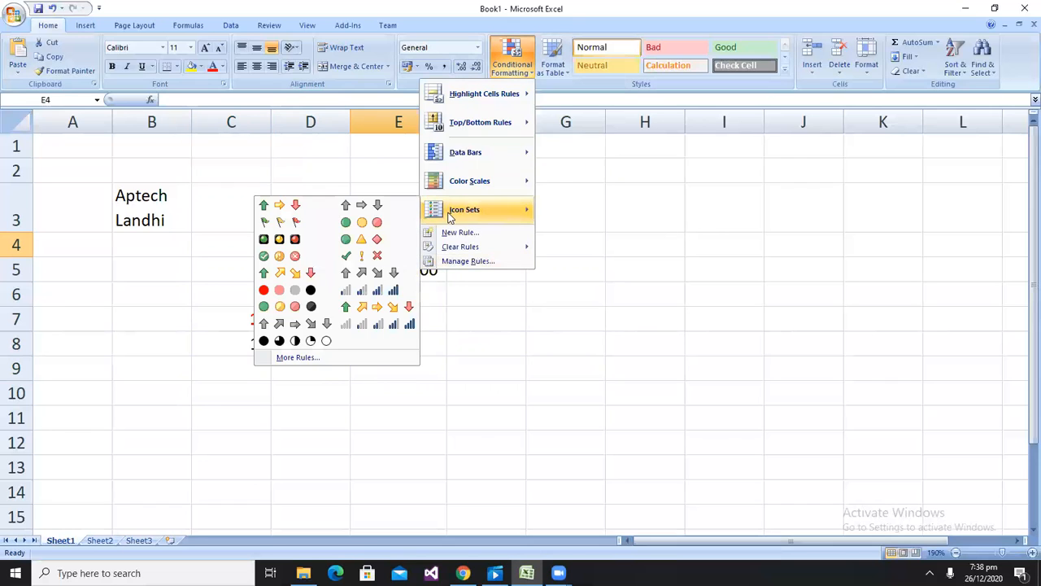
pyautogui.click(280, 358)
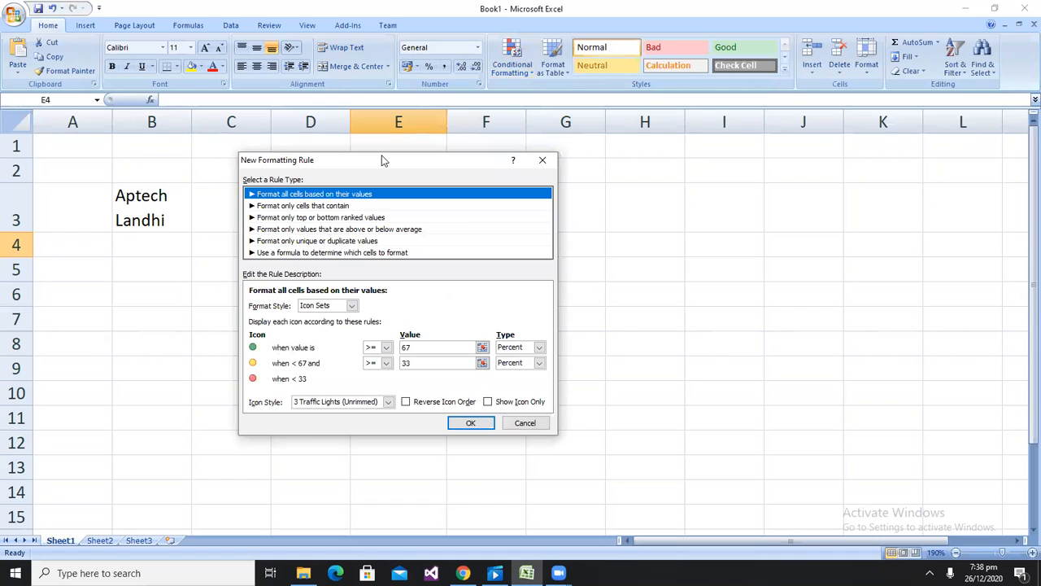
pyautogui.moveTo(384, 161); pyautogui.dragTo(662, 49)
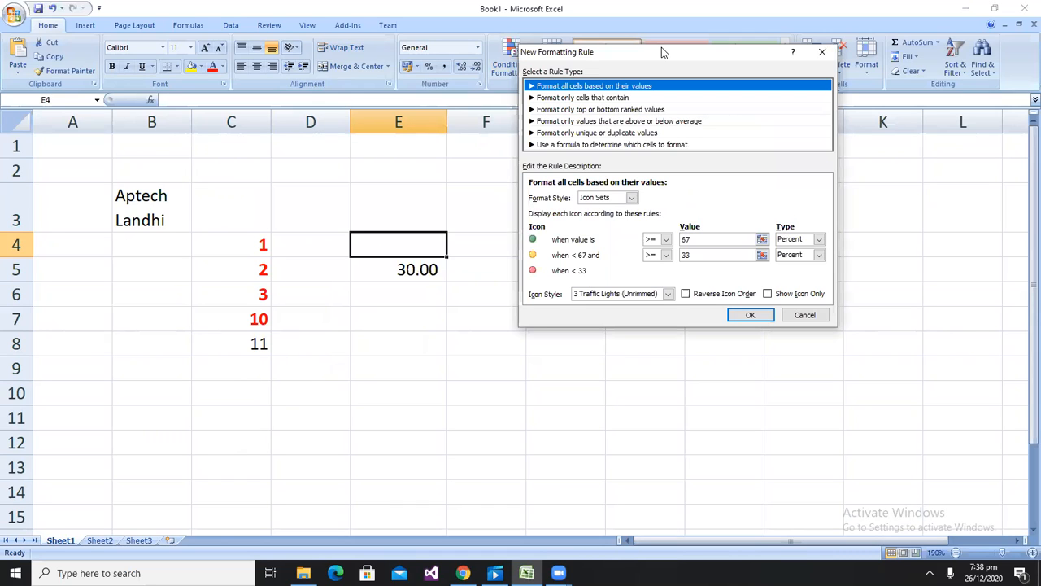
pyautogui.click(631, 198)
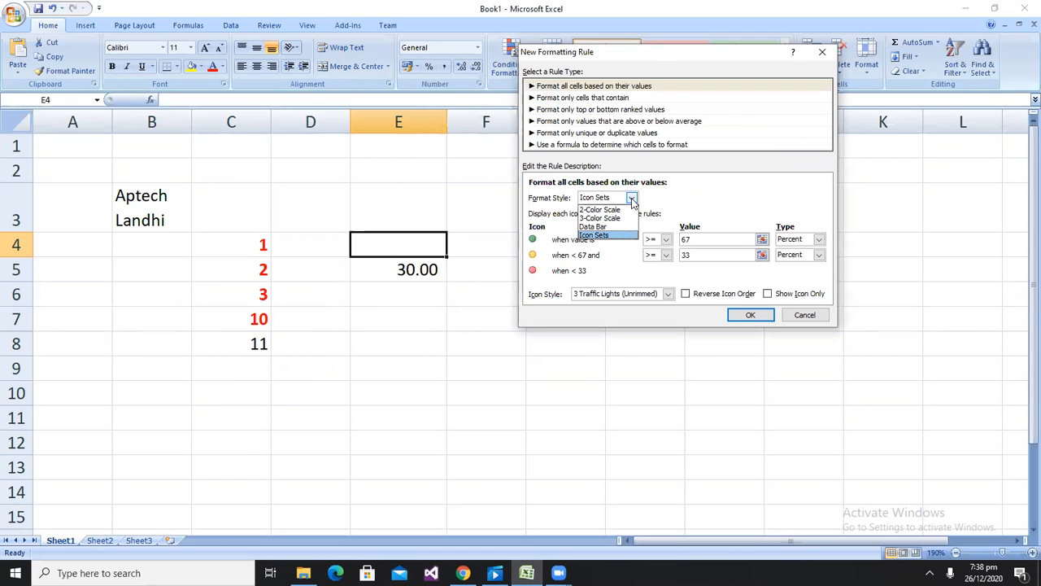
pyautogui.click(632, 197)
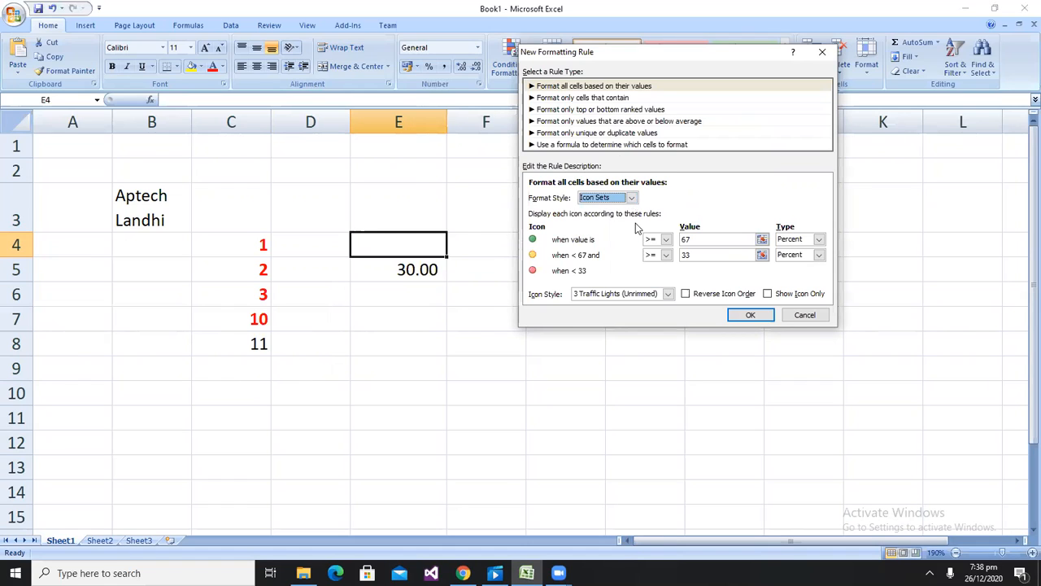
pyautogui.click(667, 293)
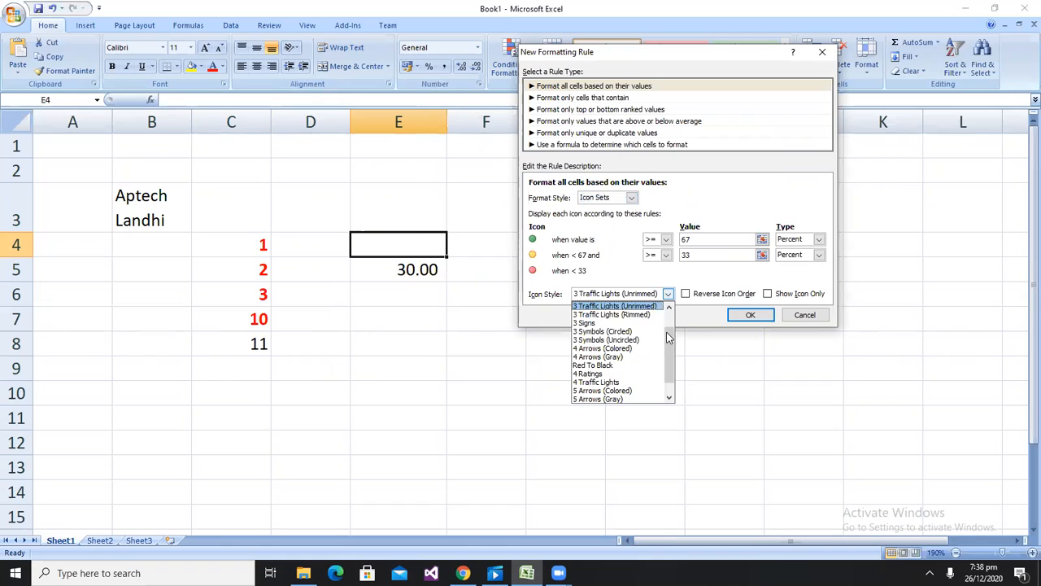
pyautogui.scroll(-2, 668, 335)
pyautogui.scroll(2, 678, 343)
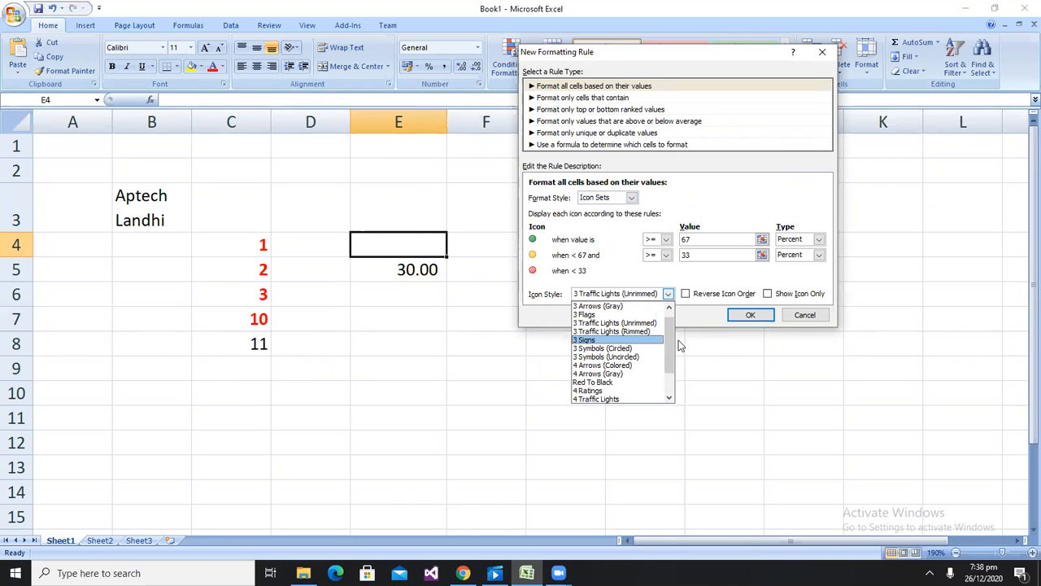
pyautogui.click(597, 391)
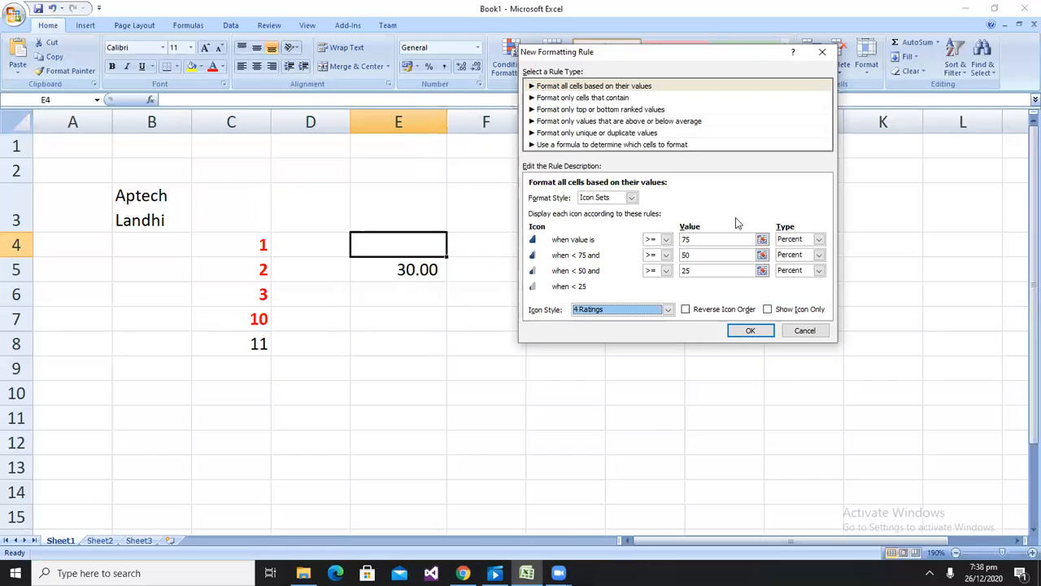
# Set the type of all three icon thresholds to Number
pyautogui.click(818, 239)
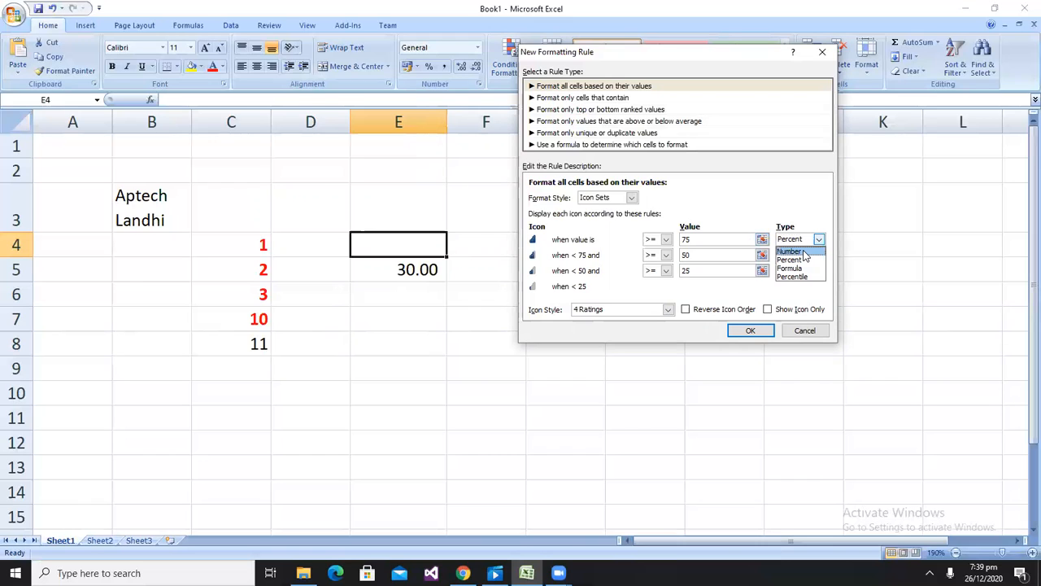
pyautogui.click(800, 253)
pyautogui.click(799, 256)
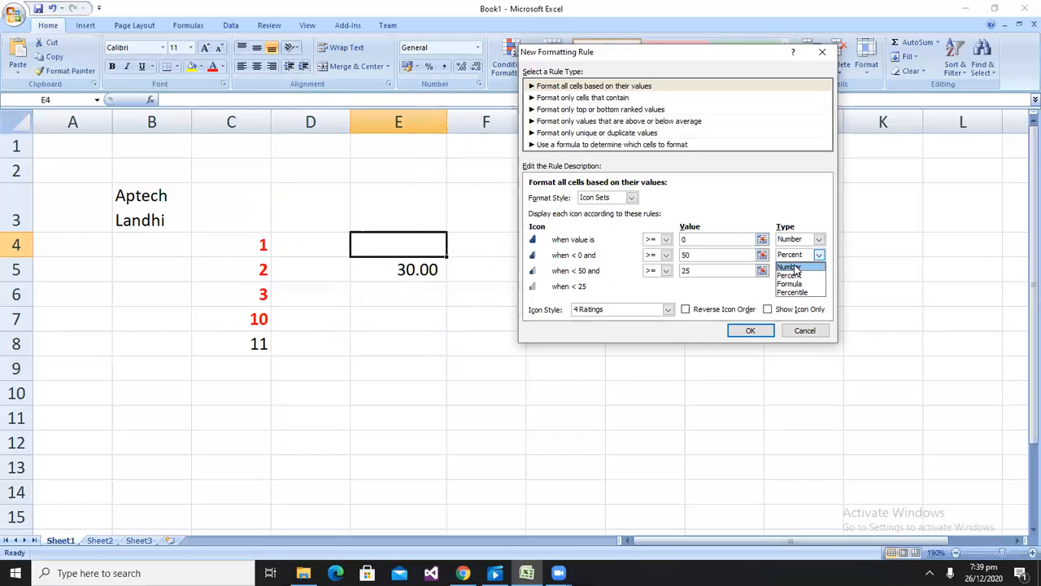
pyautogui.click(795, 268)
pyautogui.click(818, 270)
pyautogui.click(798, 281)
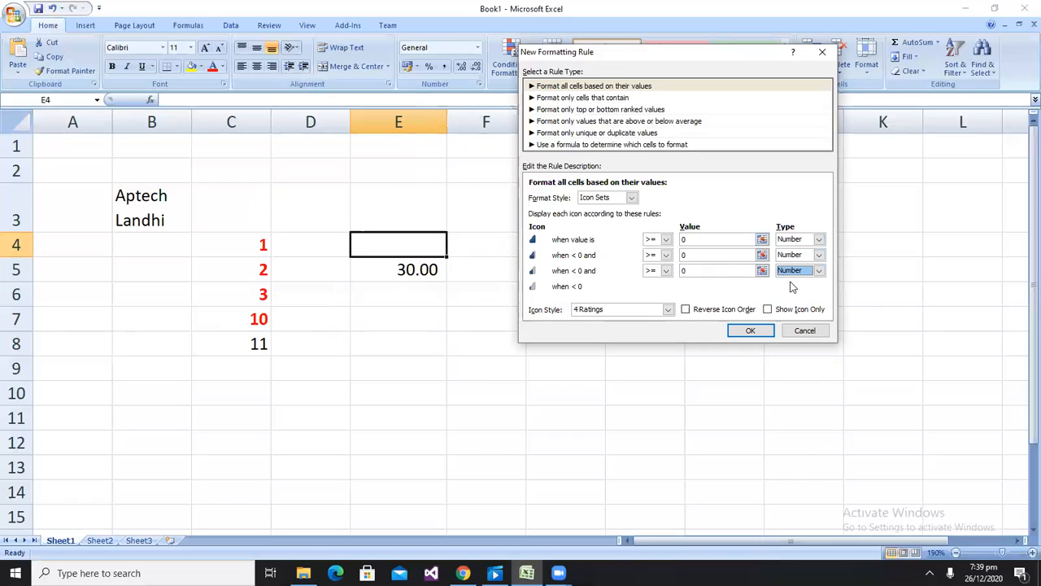
# Change the operator of all three icon thresholds to greater than (>)
pyautogui.click(665, 240)
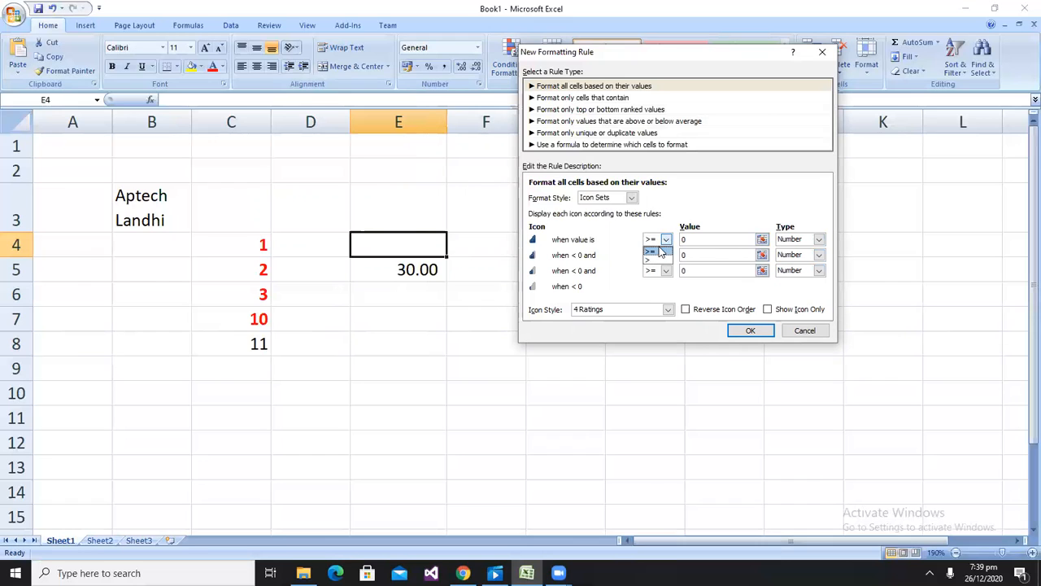
pyautogui.click(651, 252)
pyautogui.click(664, 240)
pyautogui.click(655, 260)
pyautogui.click(665, 255)
pyautogui.click(655, 277)
pyautogui.click(665, 270)
pyautogui.click(655, 291)
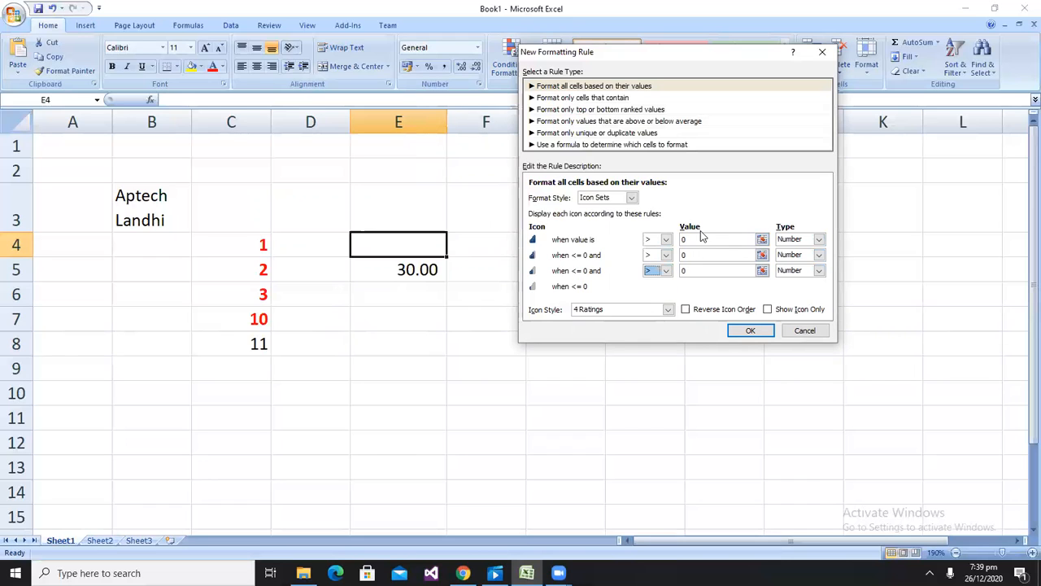
# Set the threshold values to 100, 80 and 60 and apply the rule
pyautogui.click(689, 239)
pyautogui.doubleClick(690, 240)
pyautogui.write('100')
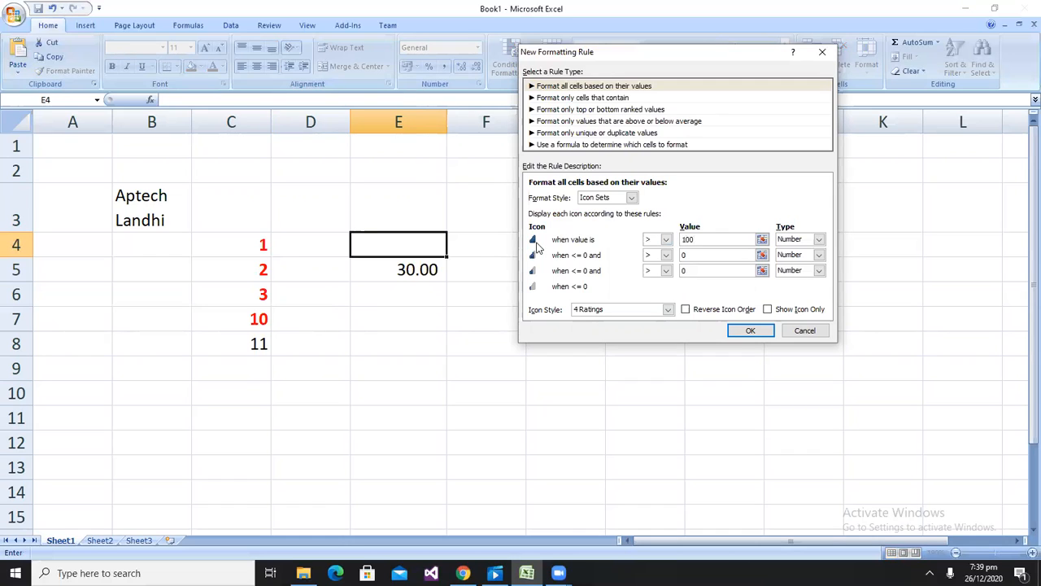
pyautogui.doubleClick(698, 255)
pyautogui.write('0')
pyautogui.press('BackSpace')
pyautogui.write('80')
pyautogui.click(689, 271)
pyautogui.write('60')
pyautogui.click(750, 331)
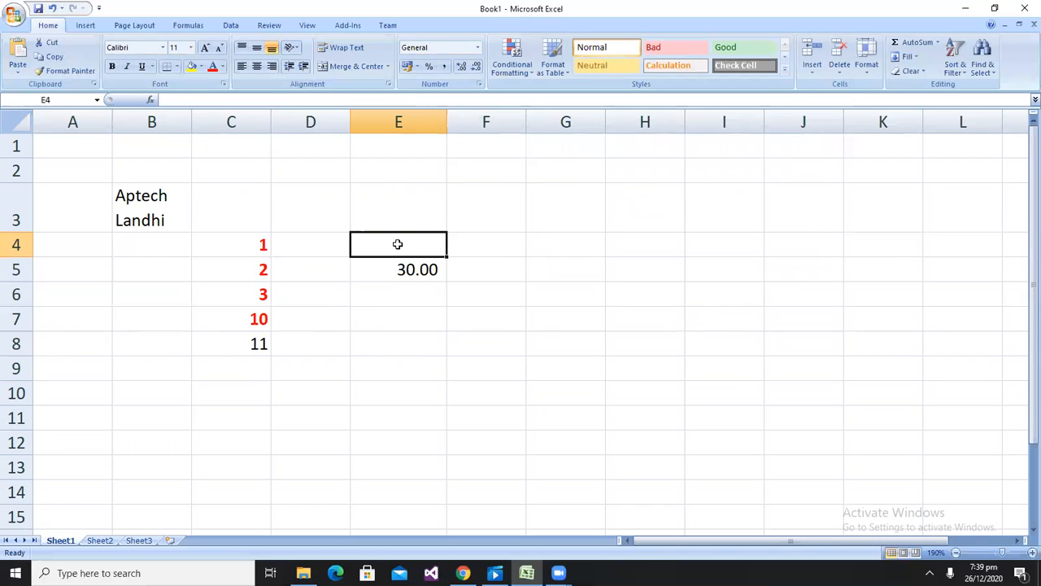
# Enter test values 100, 101, 87, 67 and finally 10 in cell E4 to compare the rating icons
pyautogui.write('100')
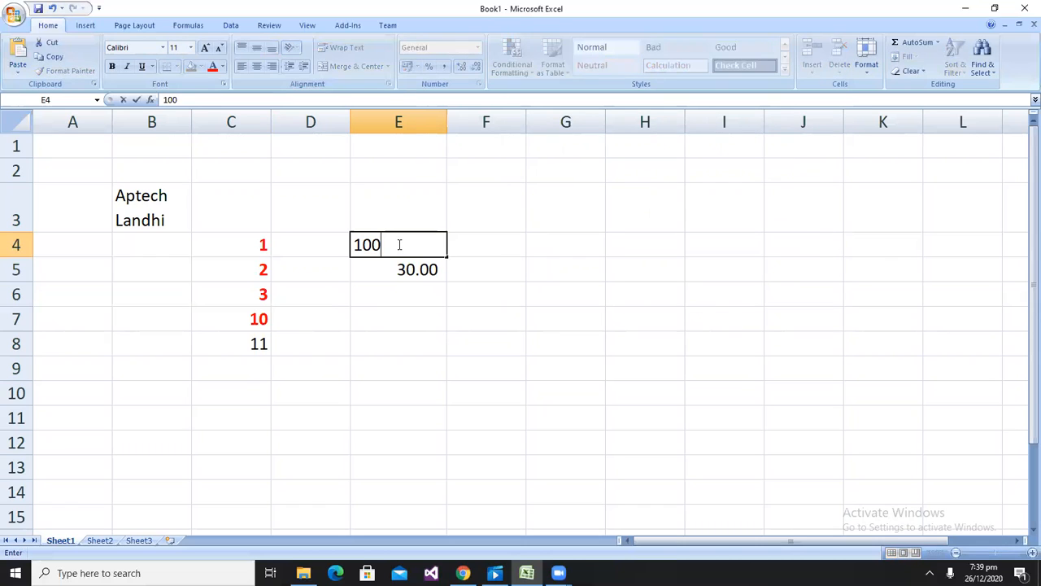
pyautogui.press('Return')
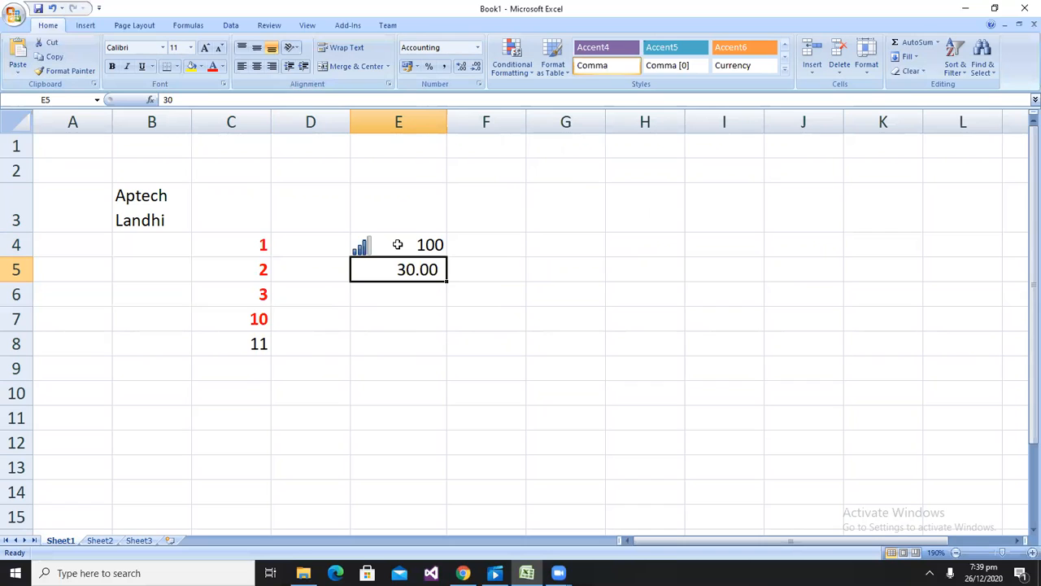
pyautogui.click(398, 244)
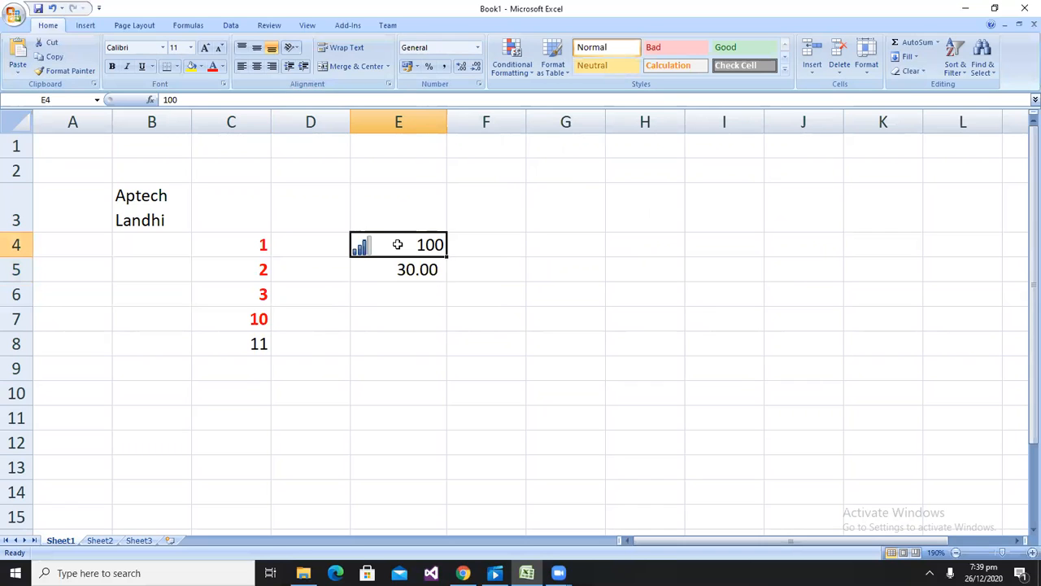
pyautogui.write('101')
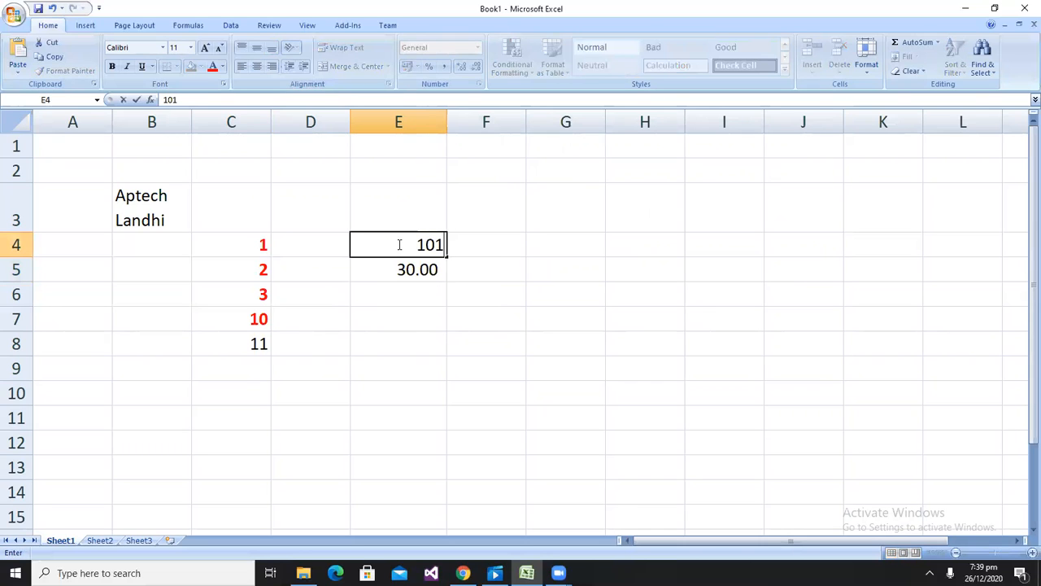
pyautogui.press('Return')
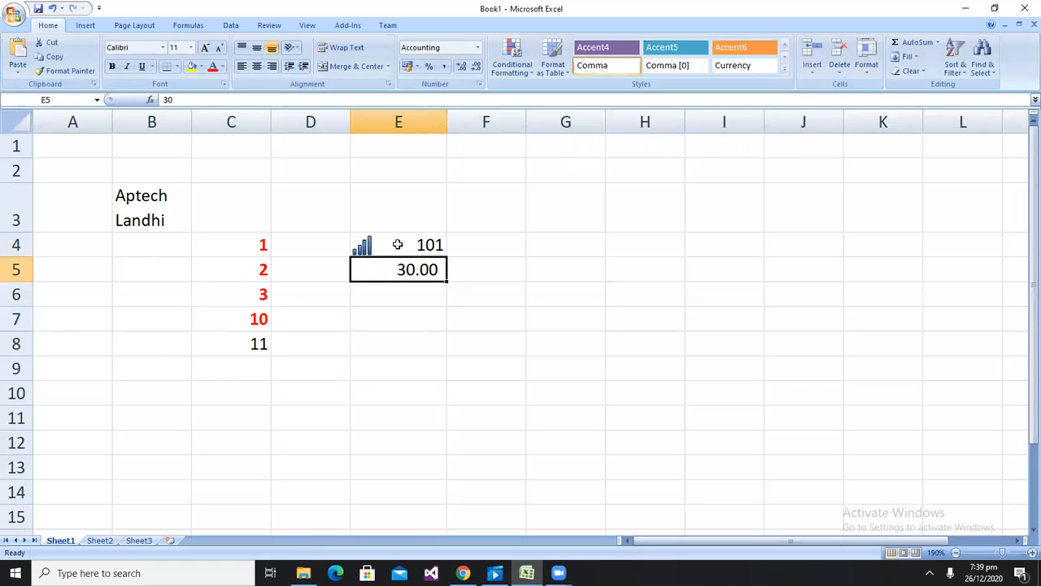
pyautogui.click(398, 244)
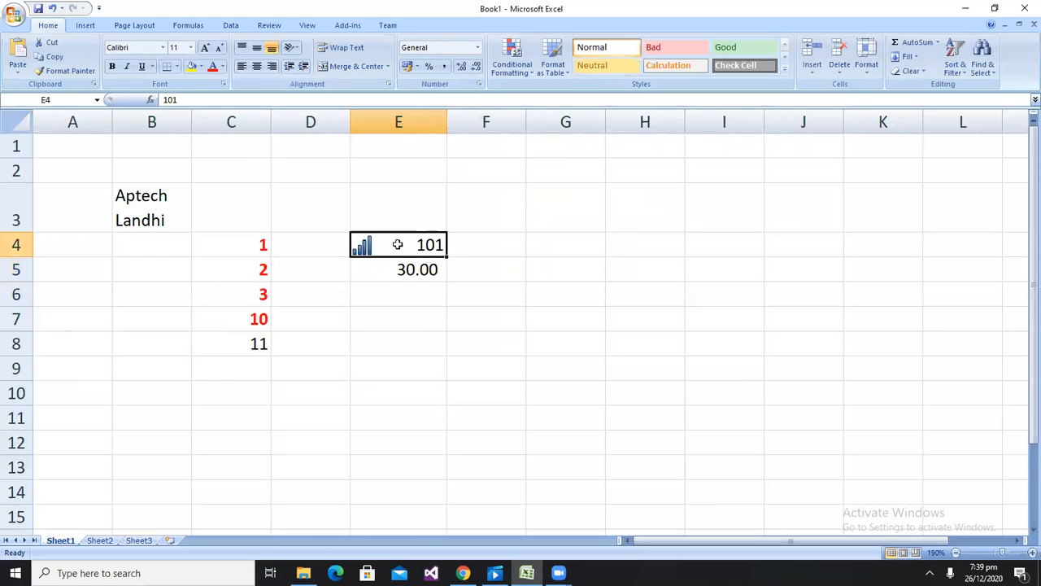
pyautogui.write('87')
pyautogui.press('Return')
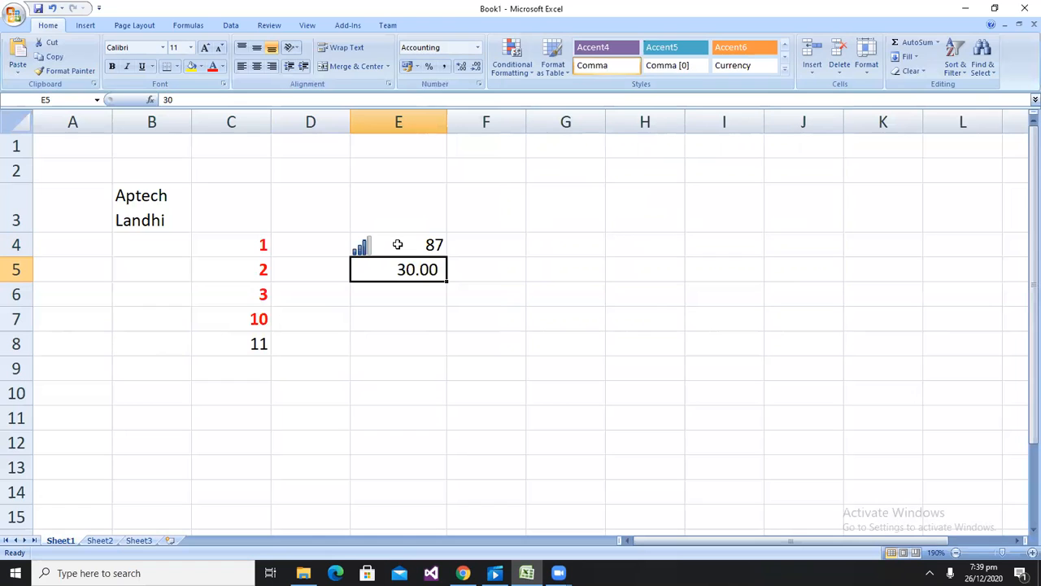
pyautogui.click(397, 244)
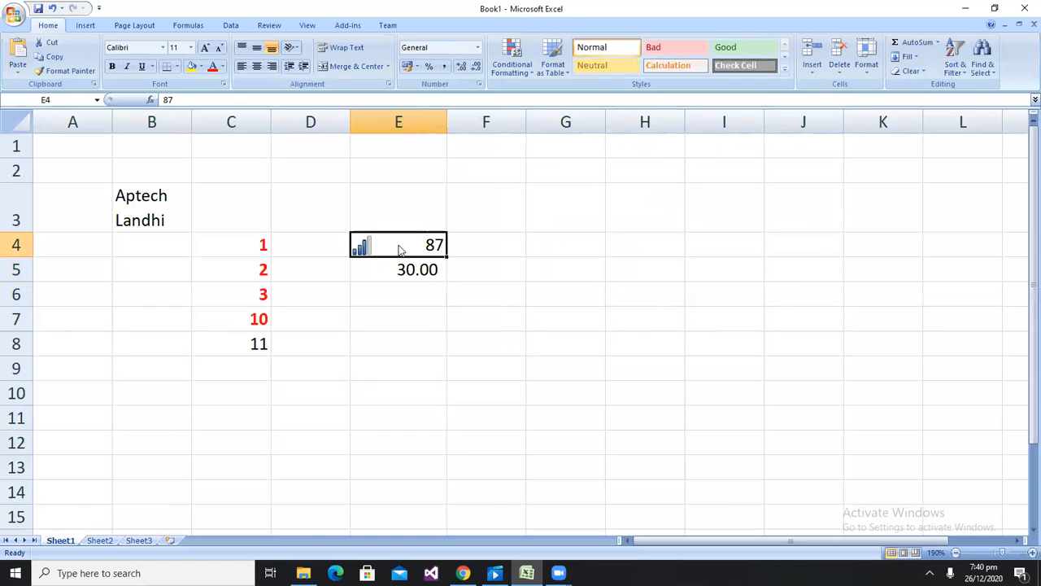
pyautogui.write('67')
pyautogui.press('Return')
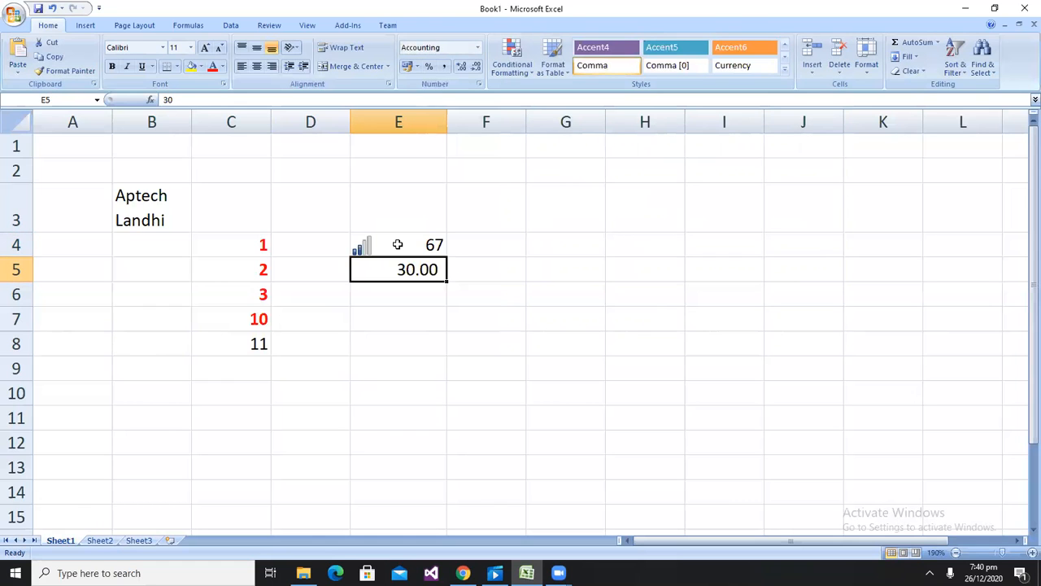
pyautogui.click(398, 244)
pyautogui.write('10')
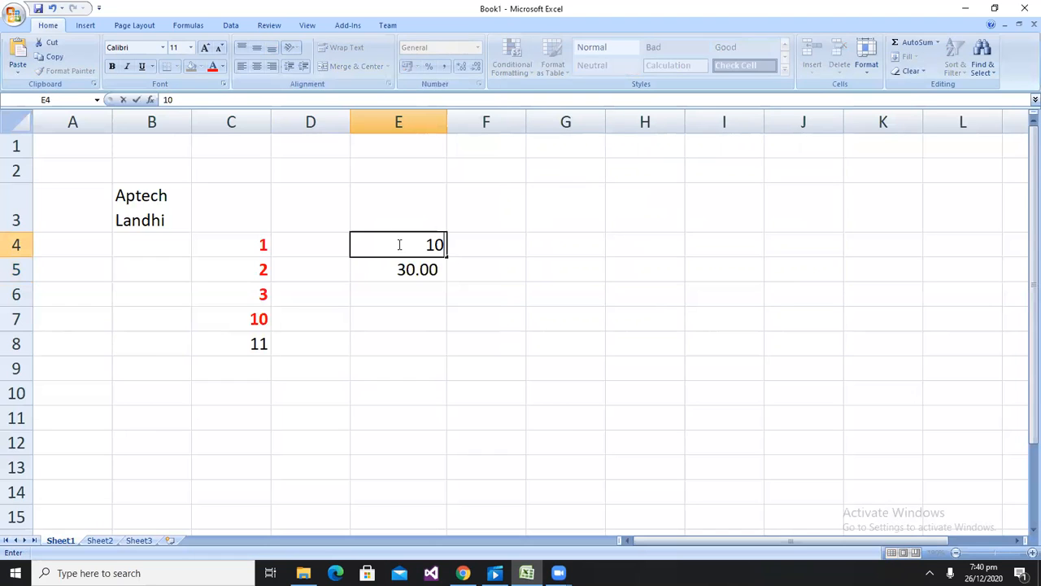
pyautogui.press('Return')
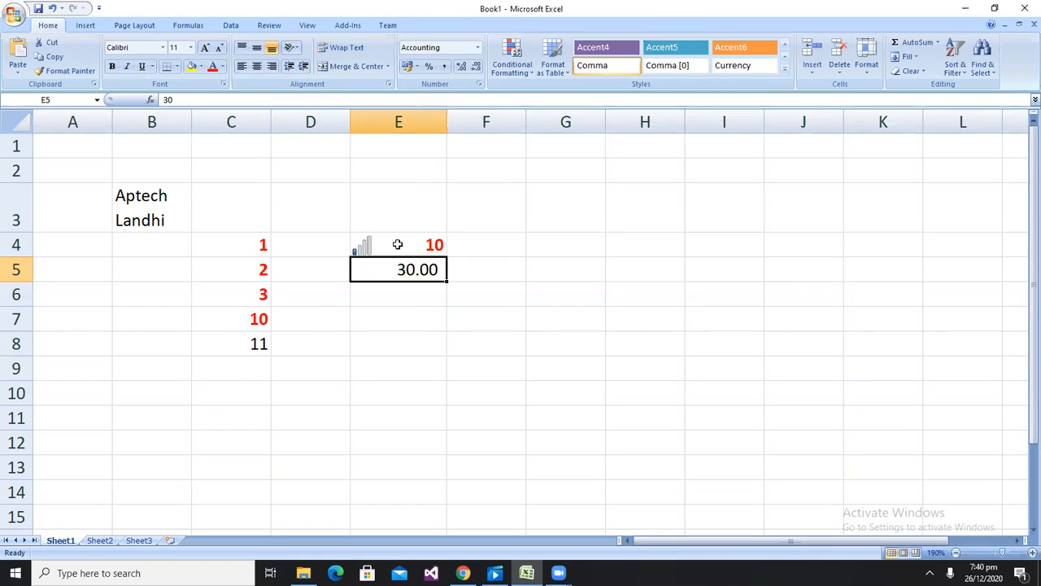
# Clear the contents of the range B3:E10
pyautogui.click(478, 235)
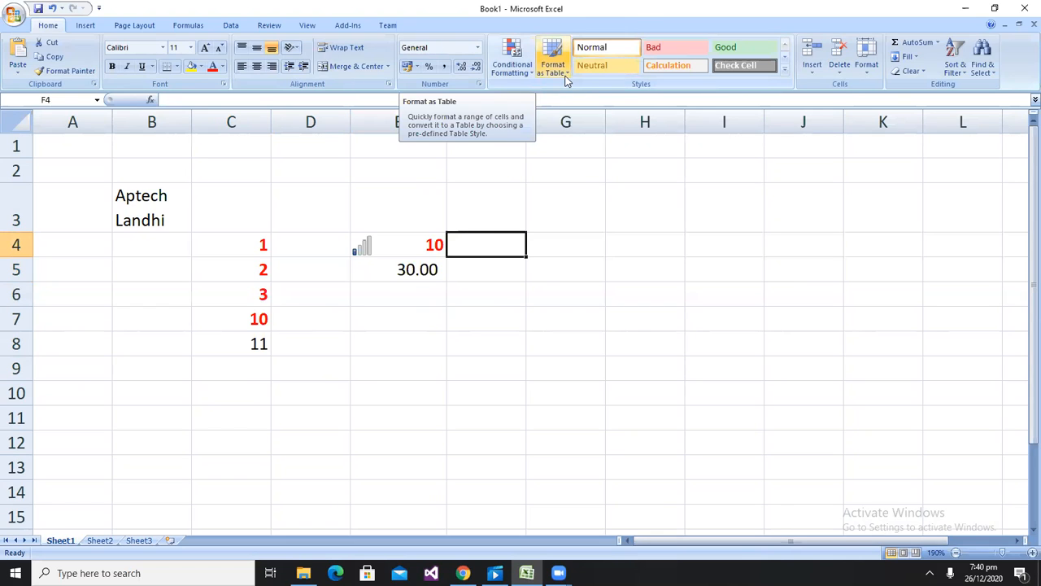
pyautogui.moveTo(114, 188); pyautogui.dragTo(444, 404)
pyautogui.press('Delete')
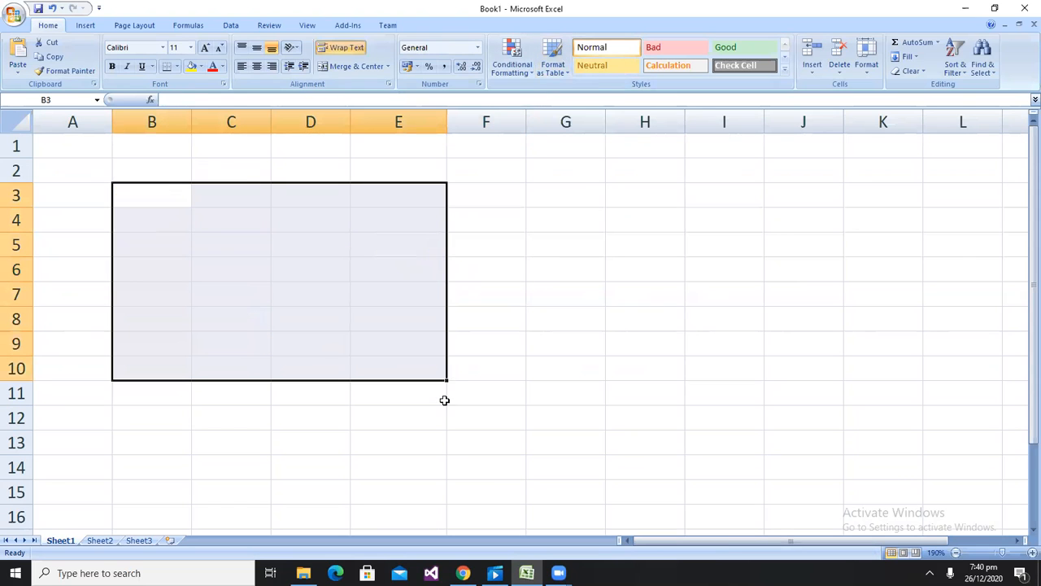
pyautogui.click(618, 229)
pyautogui.scroll(-7, 278, 266)
pyautogui.scroll(7, 277, 266)
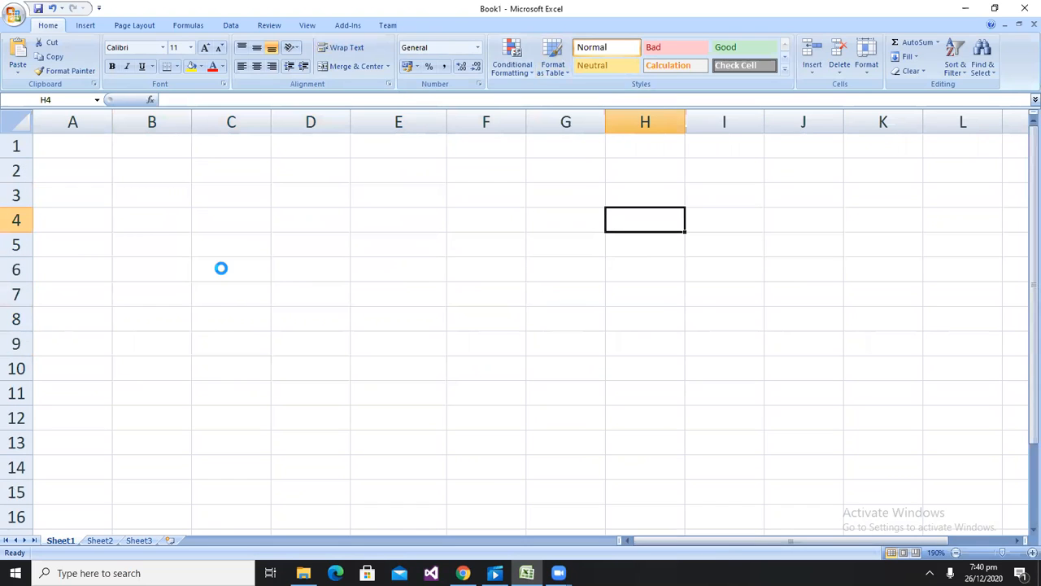
pyautogui.hotkey('ctrl', 'o')
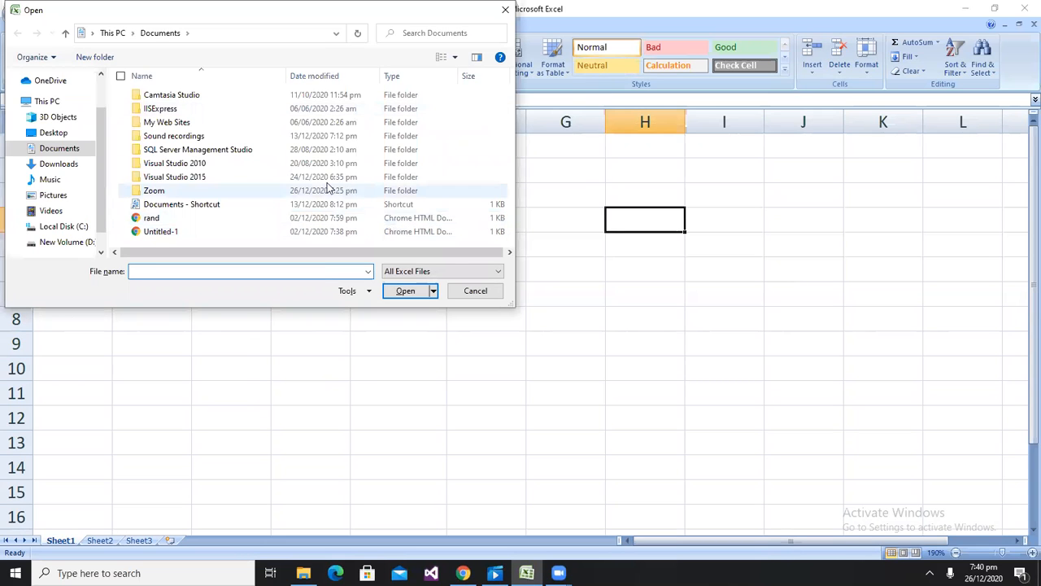
pyautogui.click(460, 292)
pyautogui.click(355, 221)
# Enter the column headers sno, Name and Account No in cells B9 to D9
pyautogui.click(184, 333)
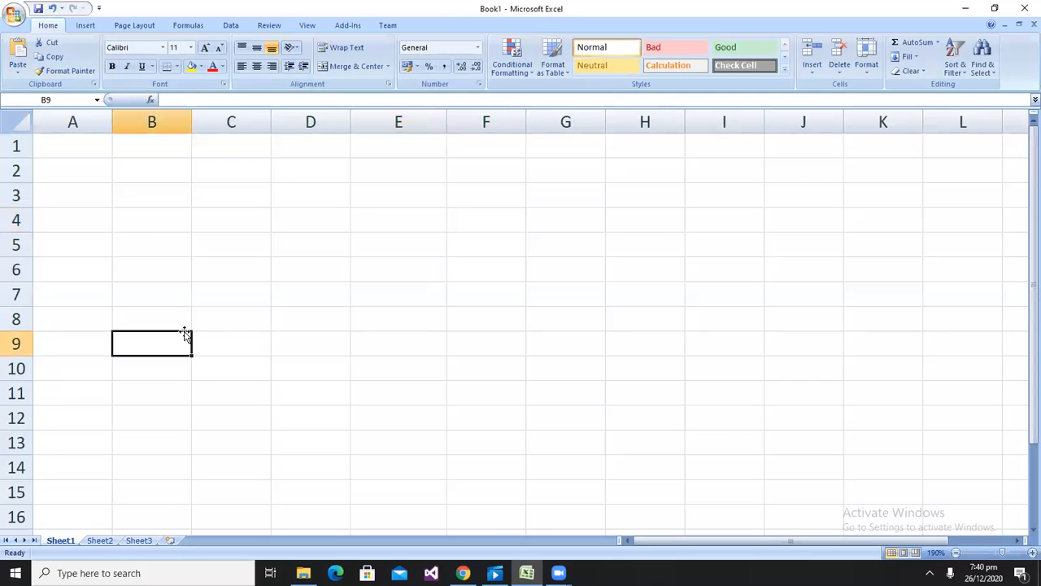
pyautogui.write('sno')
pyautogui.press('Tab')
pyautogui.write('Name')
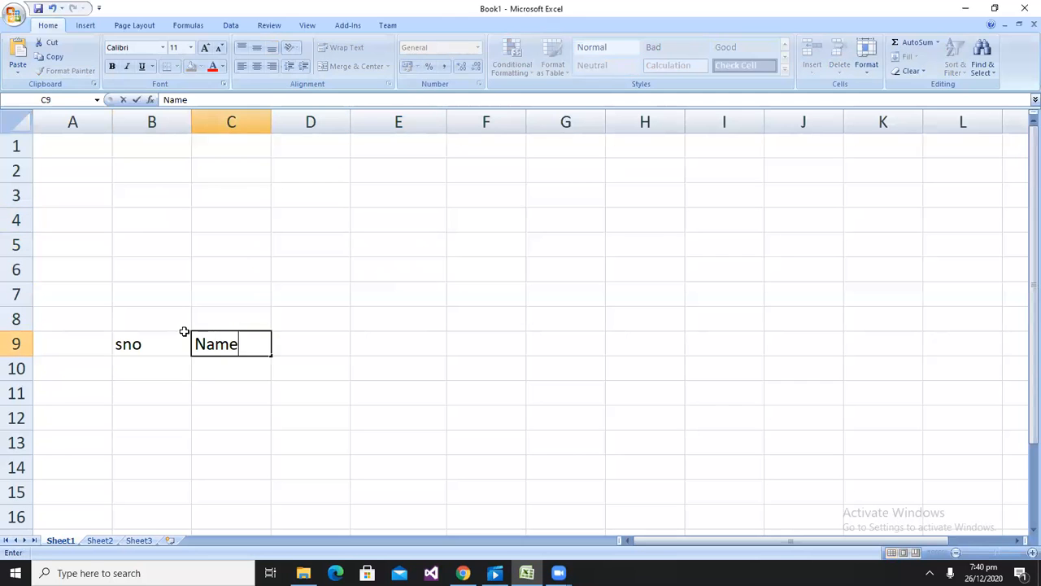
pyautogui.press('Tab')
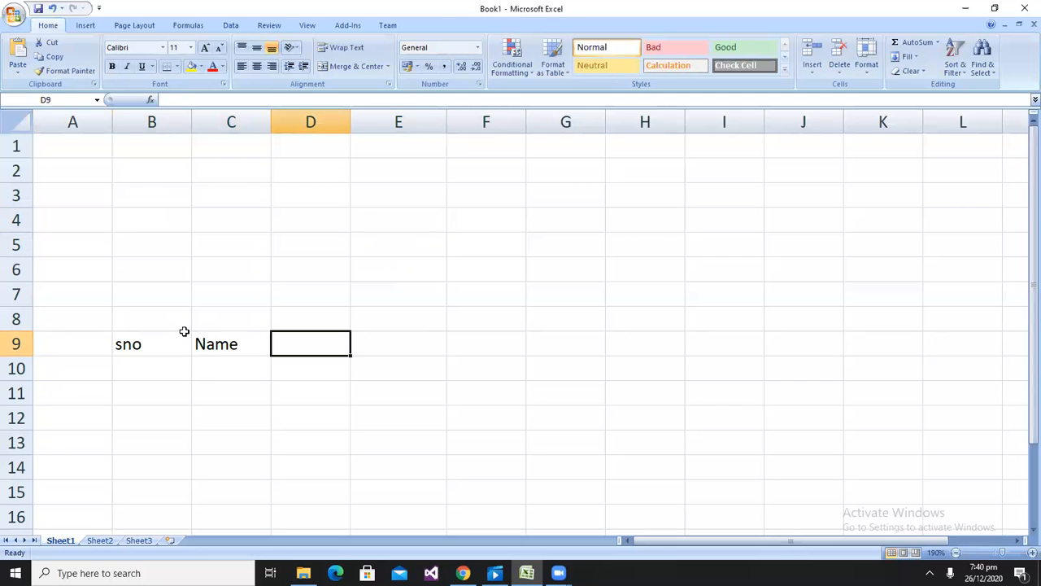
pyautogui.write('Account Npo')
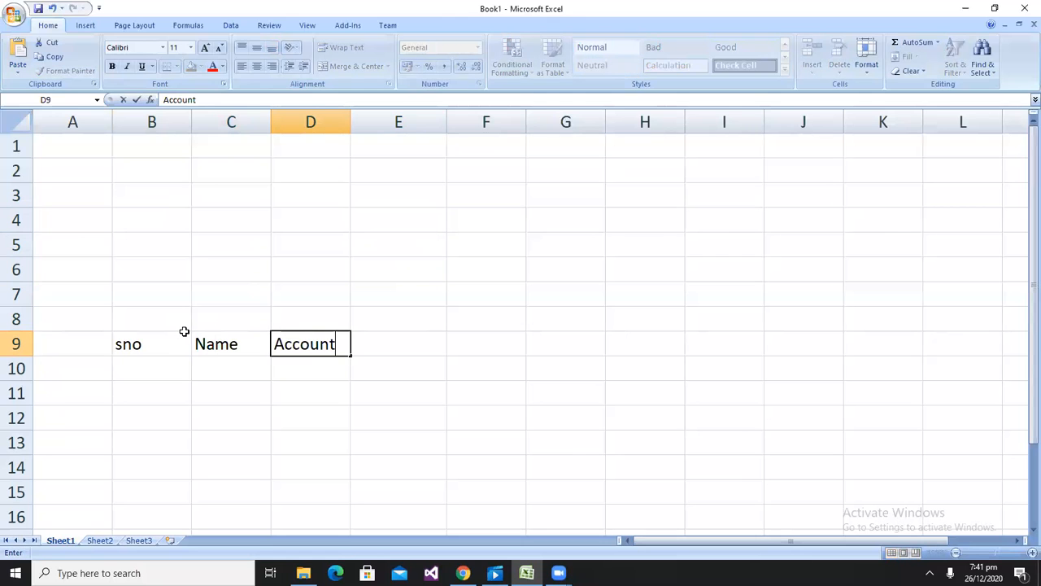
pyautogui.press('Return')
pyautogui.press('Up')
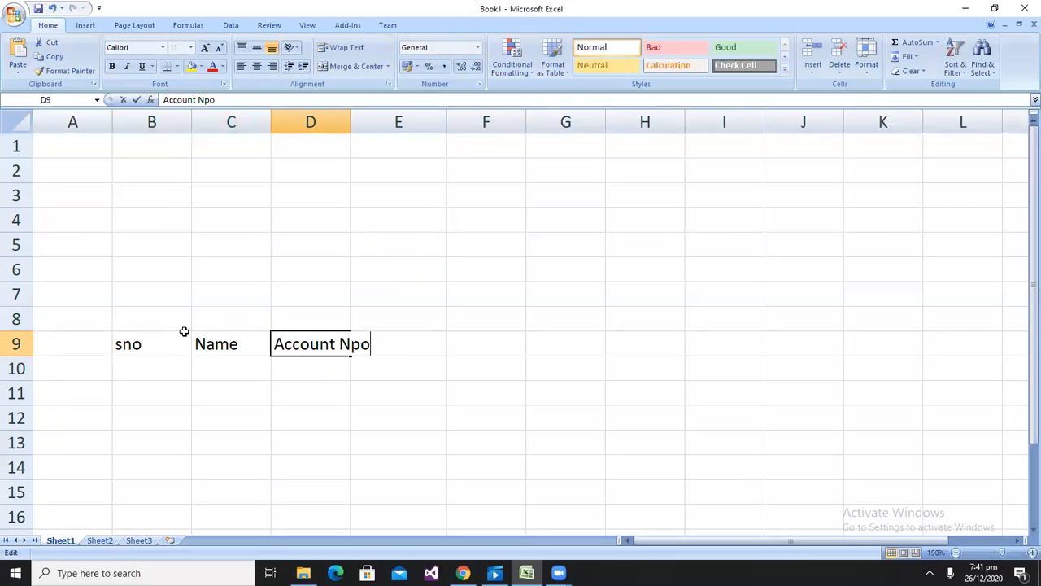
pyautogui.press('F2')
pyautogui.press('BackSpace')
# Enter the header Balance in E9 and autofit the width of column D
pyautogui.press('BackSpace')
pyautogui.write('o')
pyautogui.press('Return')
pyautogui.press('Up')
pyautogui.press('Right')
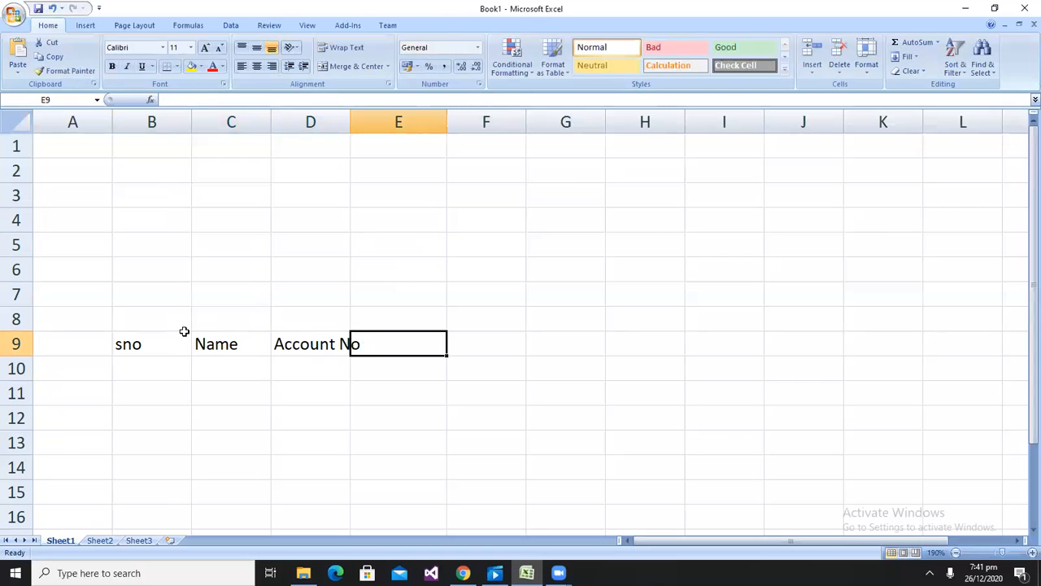
pyautogui.write('Balance')
pyautogui.press('Return')
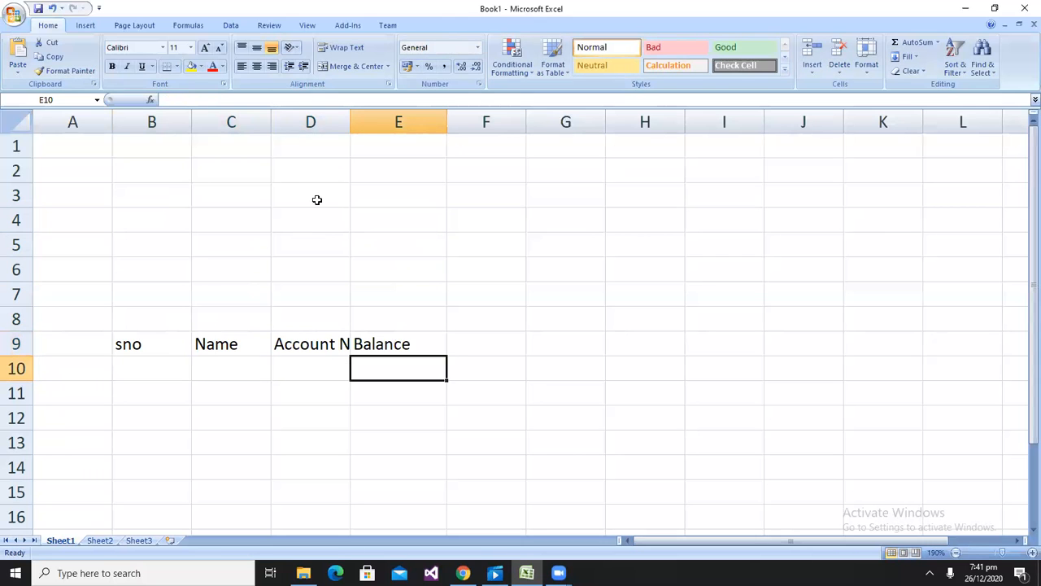
pyautogui.doubleClick(355, 116)
# Enter serial numbers 1, 2 and 3 under sno in B10:B12
pyautogui.click(156, 358)
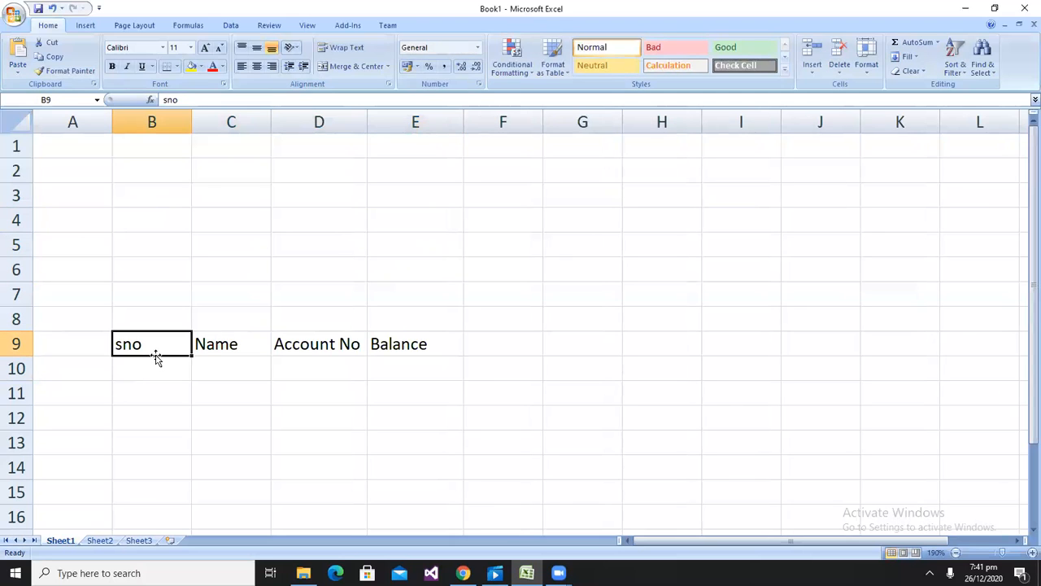
pyautogui.press('Return')
pyautogui.write('1')
pyautogui.press('Return')
pyautogui.write('2')
# Enter three sample person names under Name in C10:C12
pyautogui.press('Return')
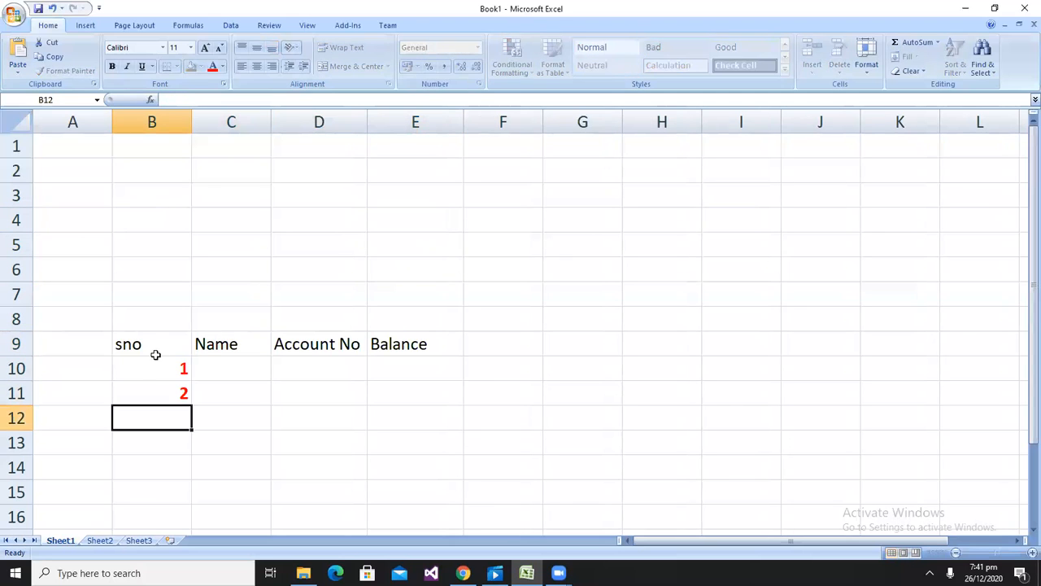
pyautogui.write('3')
pyautogui.press('Right')
pyautogui.press('Up')
pyautogui.press('Up')
pyautogui.write('Ali')
pyautogui.press('Return')
pyautogui.write('Sa')
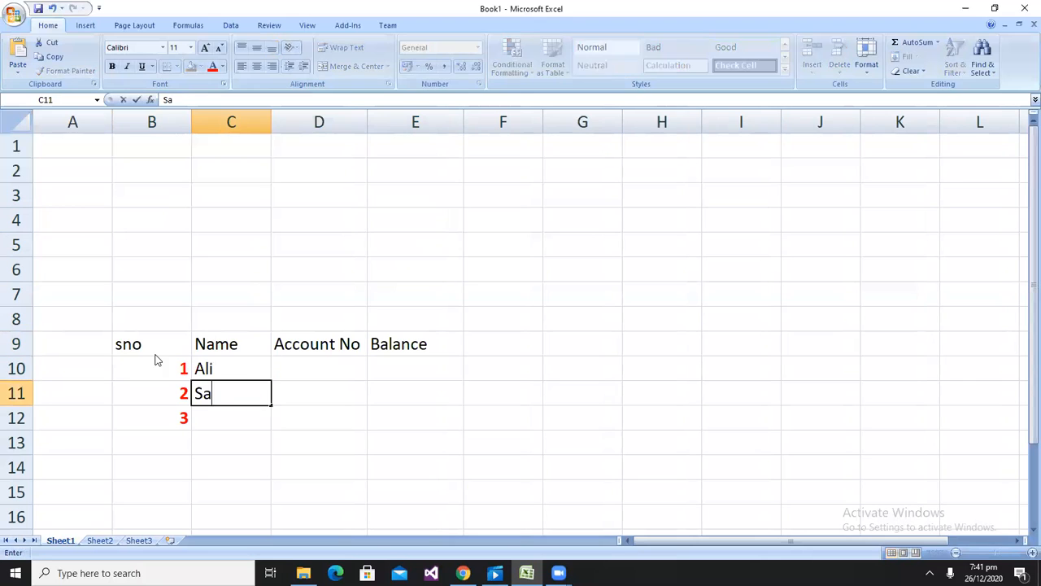
pyautogui.write('ra')
# Enter an account number for each of the three rows in D10:D12
pyautogui.press('Return')
pyautogui.write('Jaide')
pyautogui.press('BackSpace')
pyautogui.press('BackSpace')
pyautogui.press('BackSpace')
pyautogui.press('BackSpace')
pyautogui.press('BackSpace')
pyautogui.write('Haider')
pyautogui.press('Right')
pyautogui.press('Up')
pyautogui.press('Up')
pyautogui.write('3434')
pyautogui.press('Return')
pyautogui.write('4556')
pyautogui.press('Return')
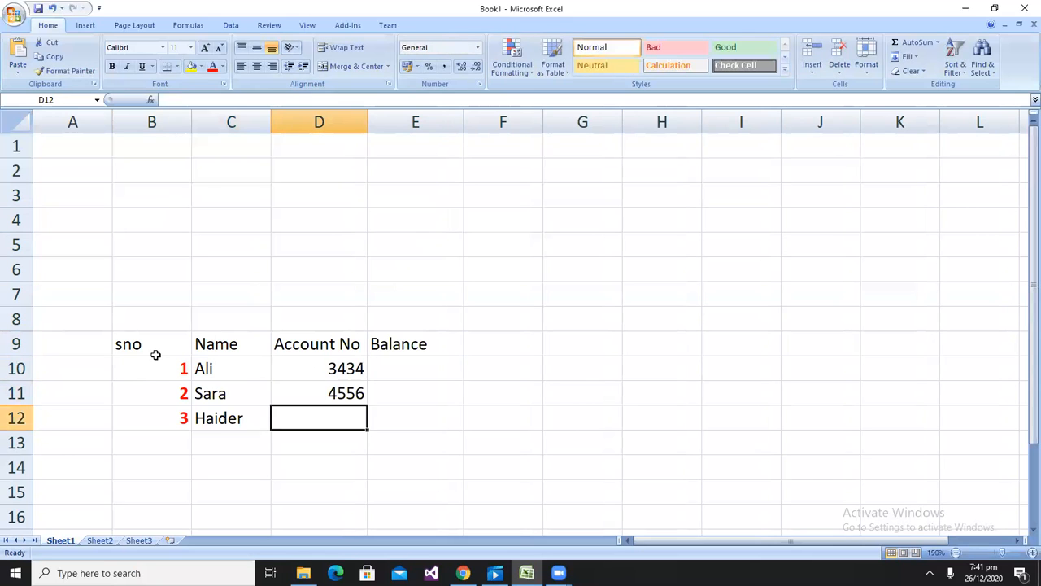
pyautogui.write('4545')
# Enter balances 40,000, 50,000 and 60,000 under Balance in E10:E12
pyautogui.press('Right')
pyautogui.press('Up')
pyautogui.press('Up')
pyautogui.write('40,000')
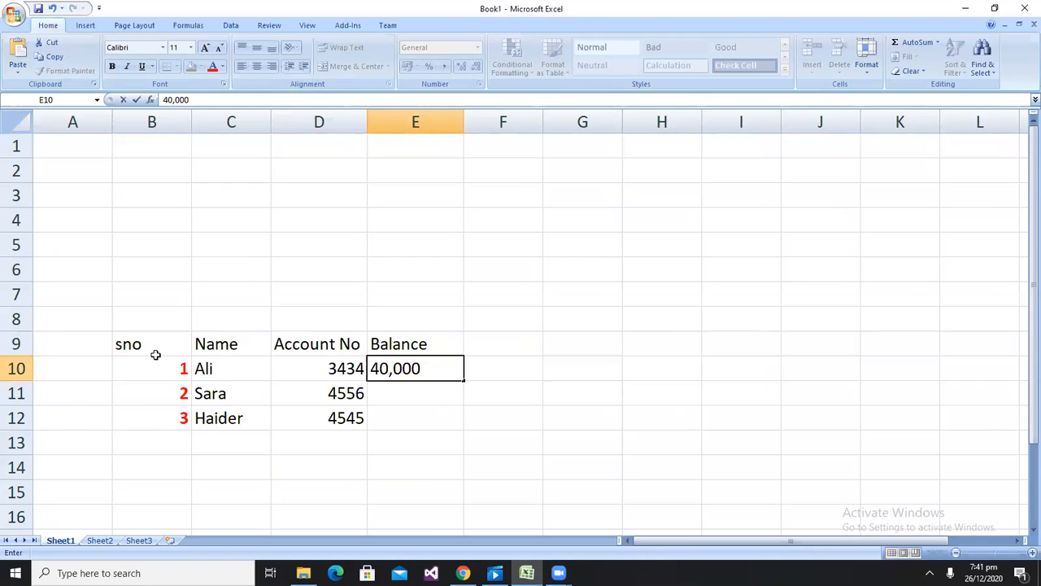
pyautogui.press('Return')
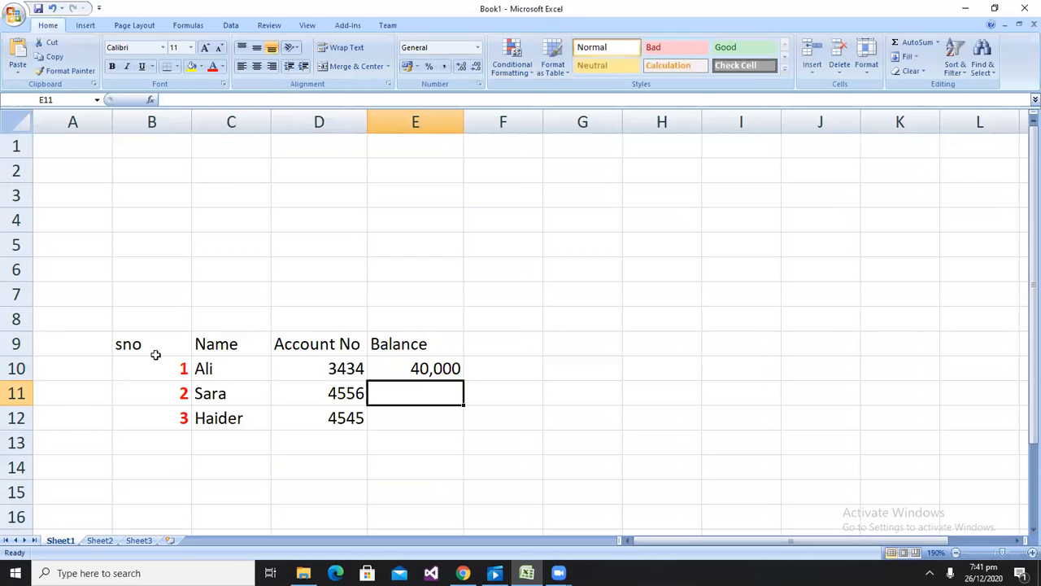
pyautogui.write('50,000')
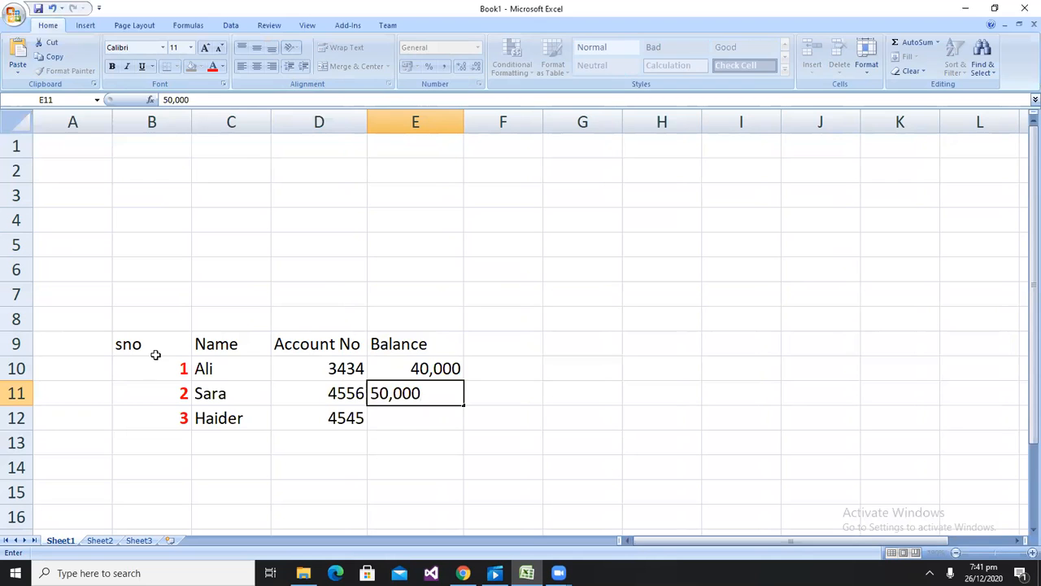
pyautogui.press('Return')
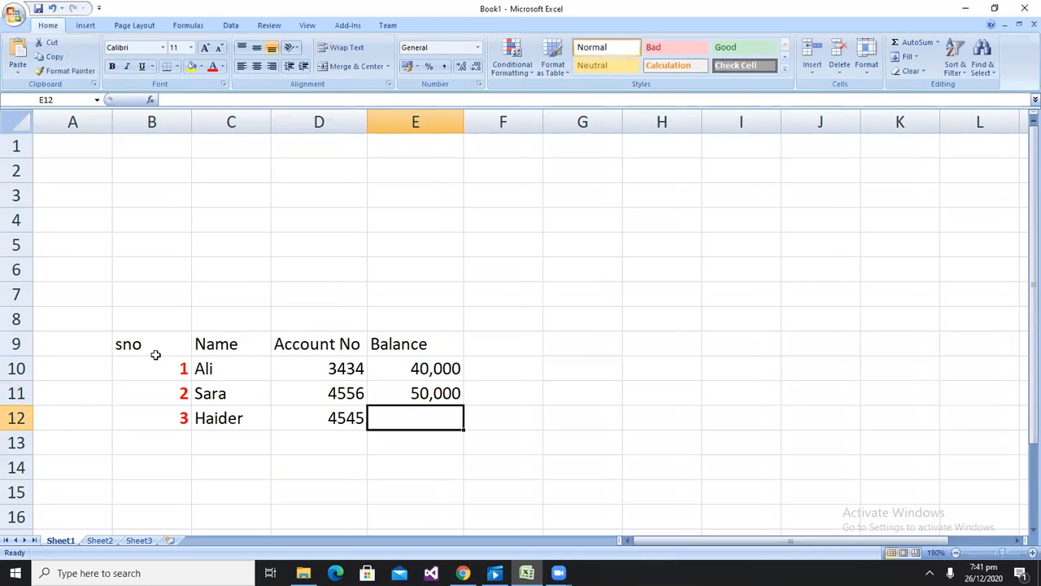
pyautogui.write('60,000')
pyautogui.press('Return')
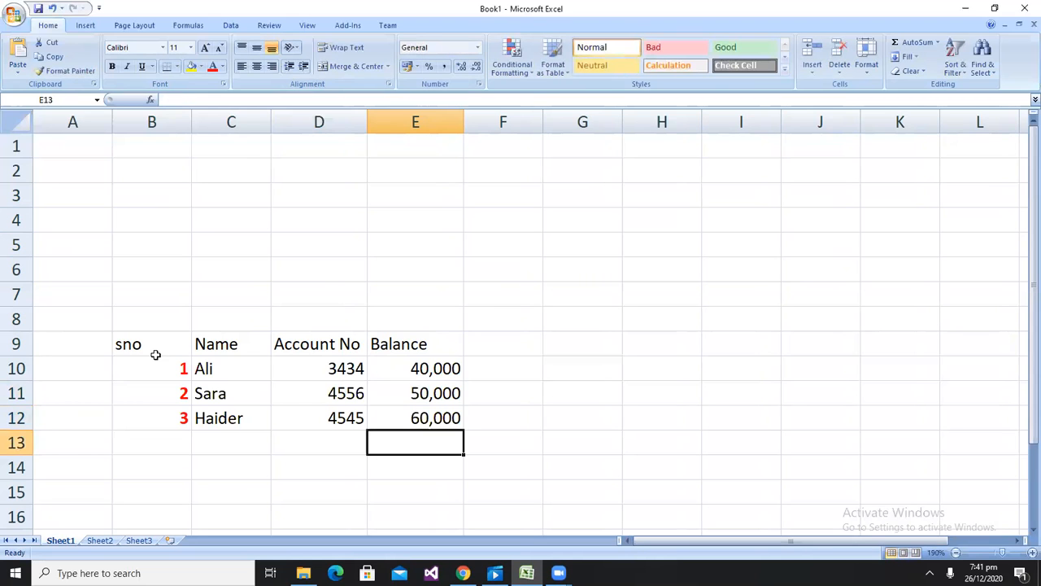
# Format B9:E12 as a table with a medium purple style, keeping the first row as headers
pyautogui.moveTo(146, 341); pyautogui.dragTo(424, 409)
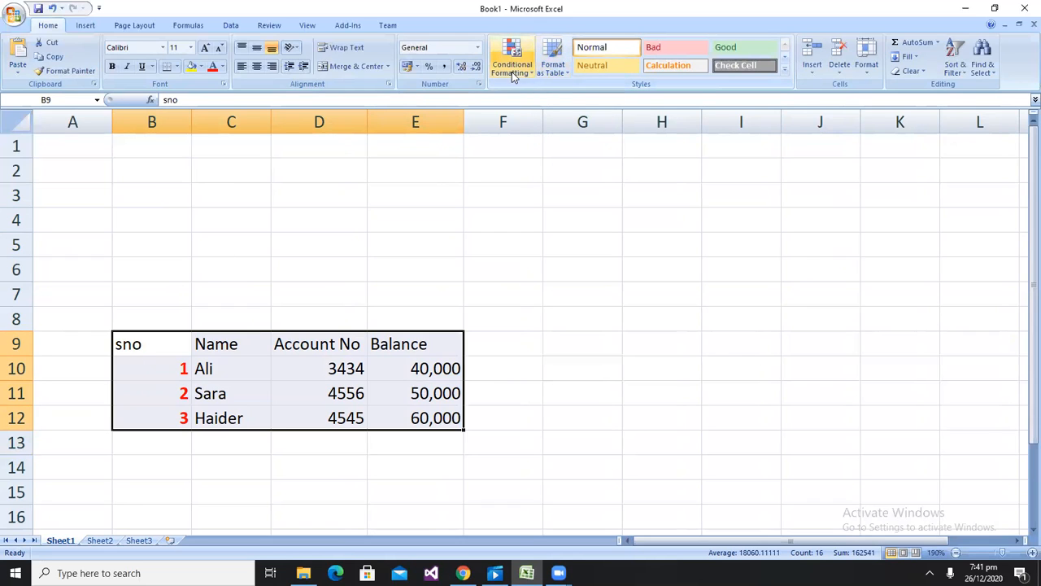
pyautogui.click(556, 71)
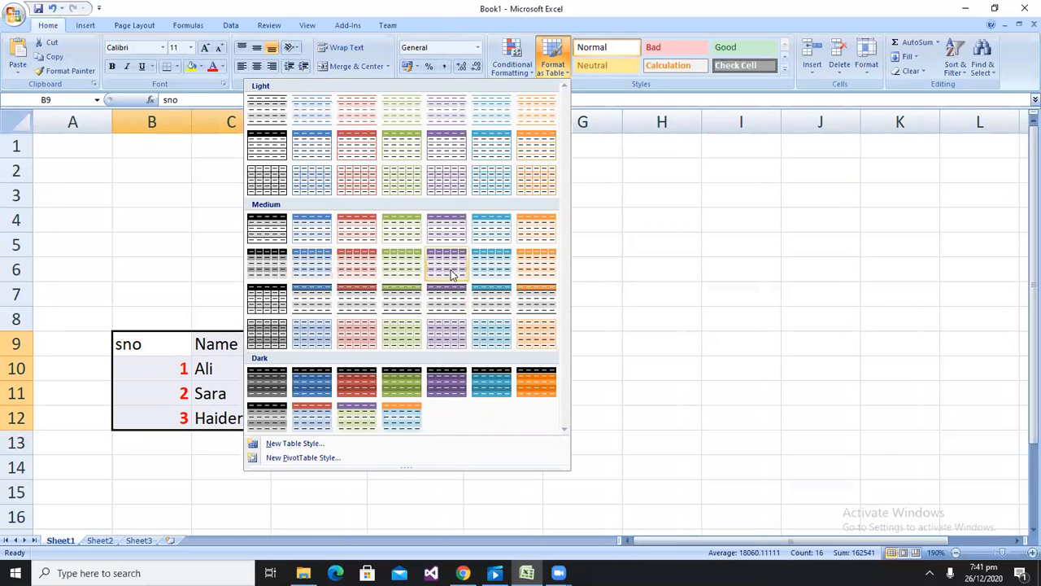
pyautogui.click(454, 258)
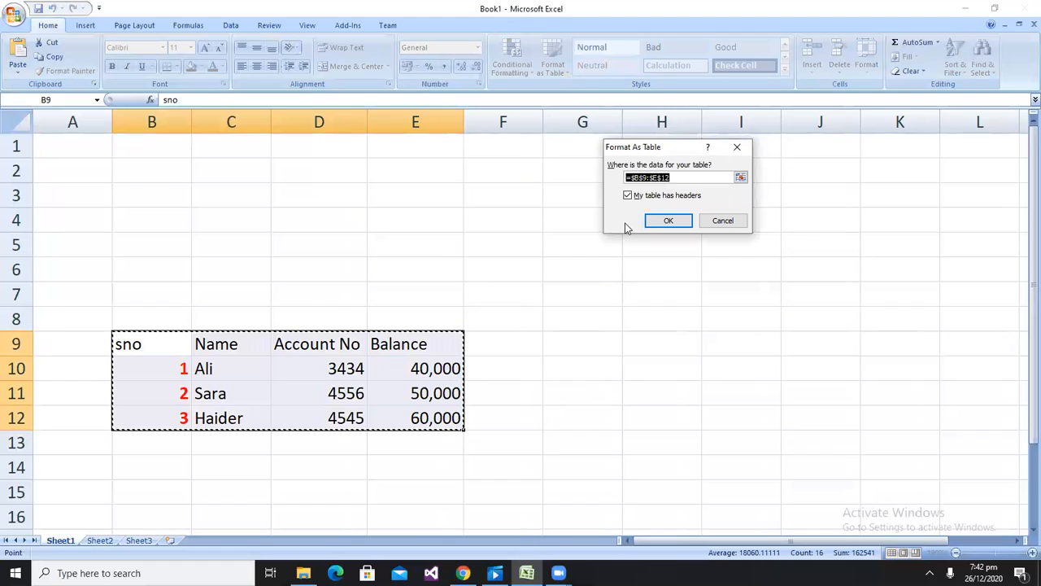
pyautogui.moveTo(667, 153); pyautogui.dragTo(411, 150)
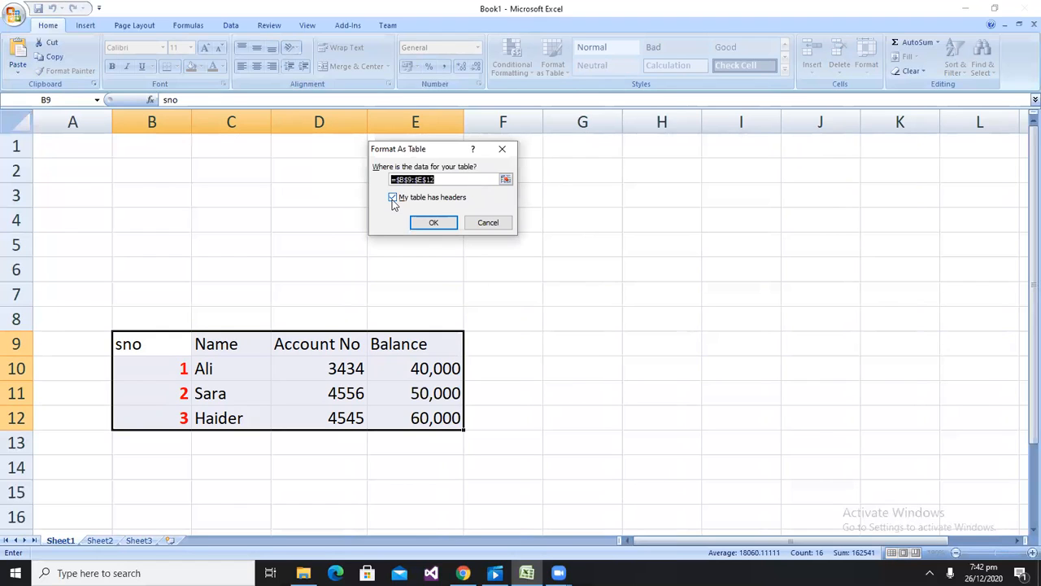
pyautogui.click(429, 221)
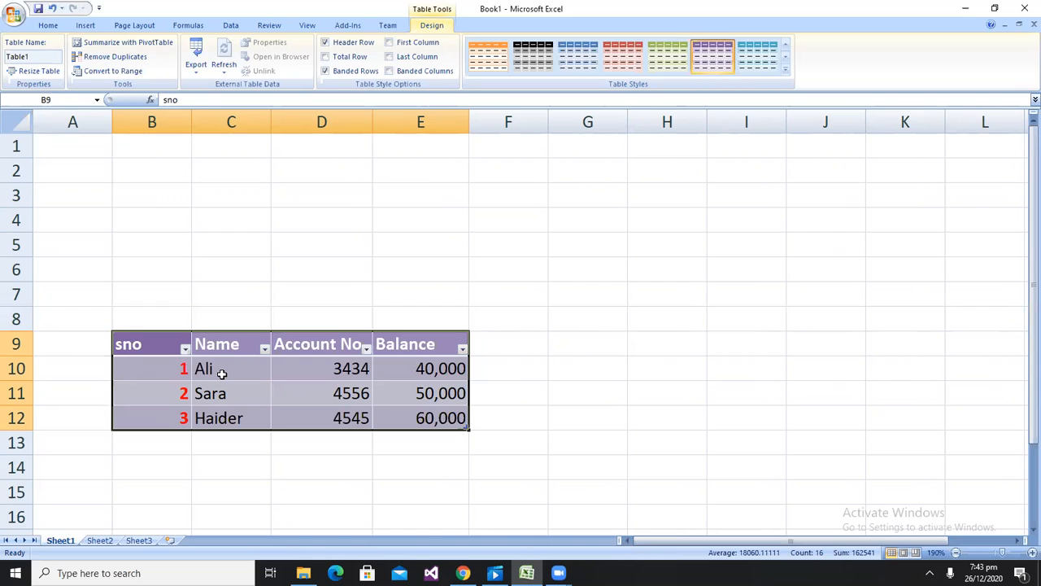
# Filter the Name column to show only the first person's row
pyautogui.click(265, 349)
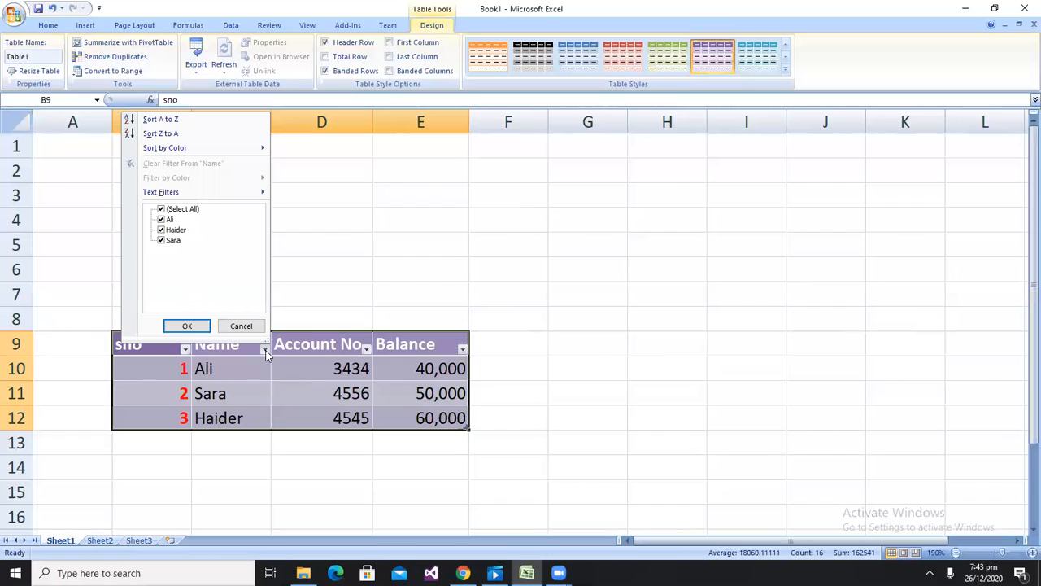
pyautogui.click(161, 210)
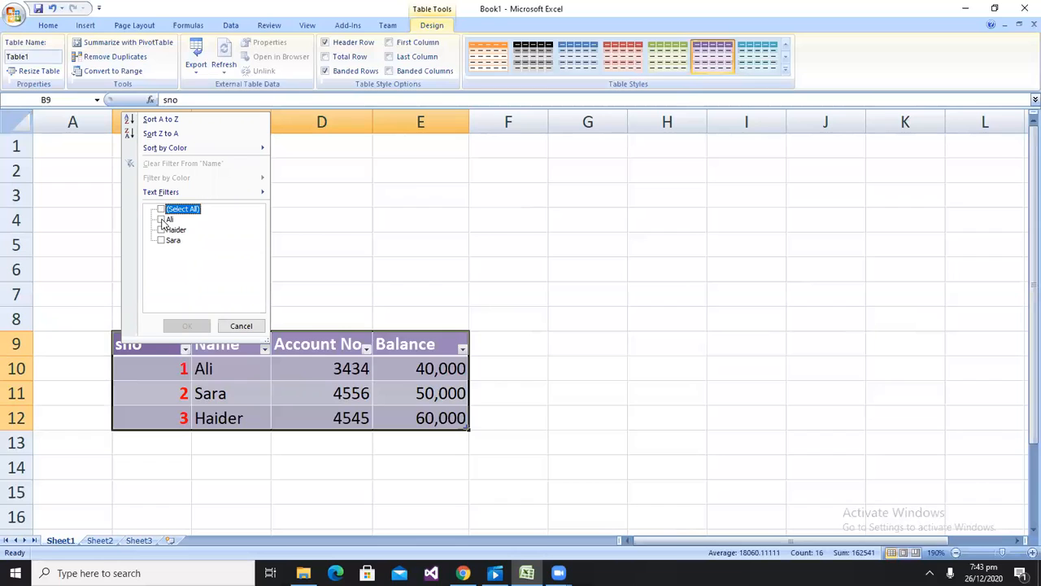
pyautogui.click(162, 219)
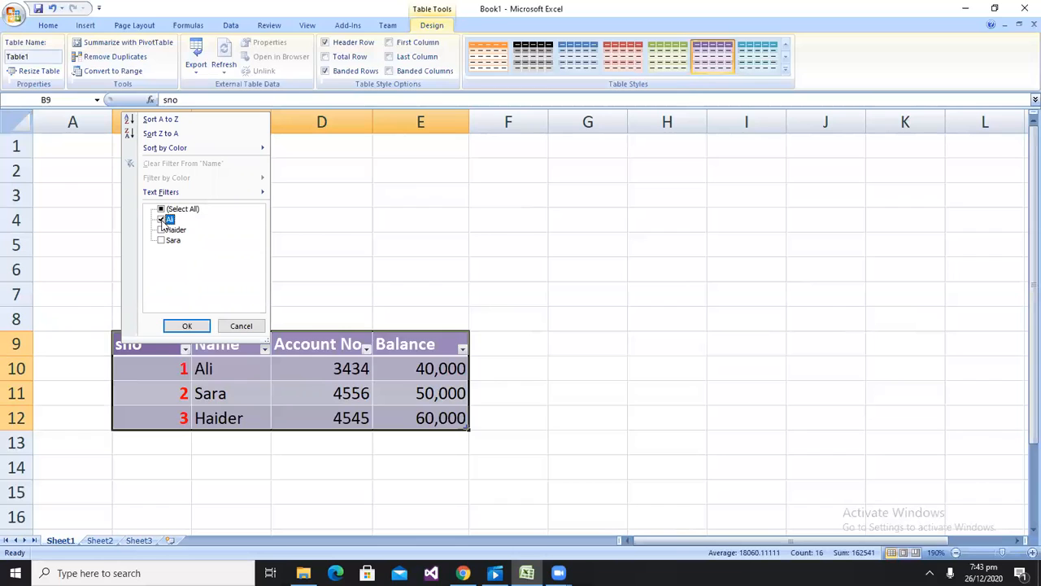
pyautogui.click(187, 325)
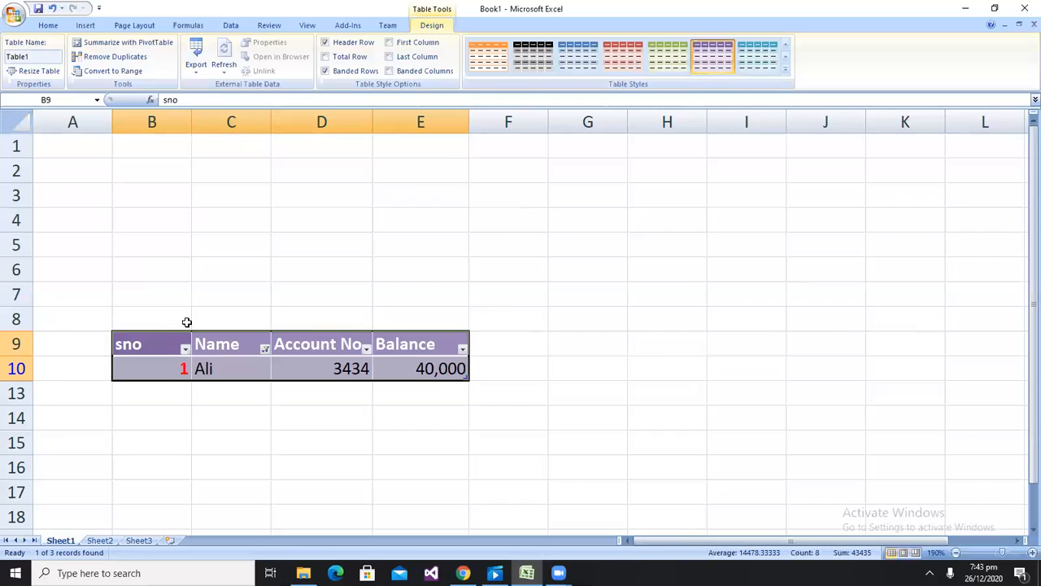
pyautogui.click(185, 349)
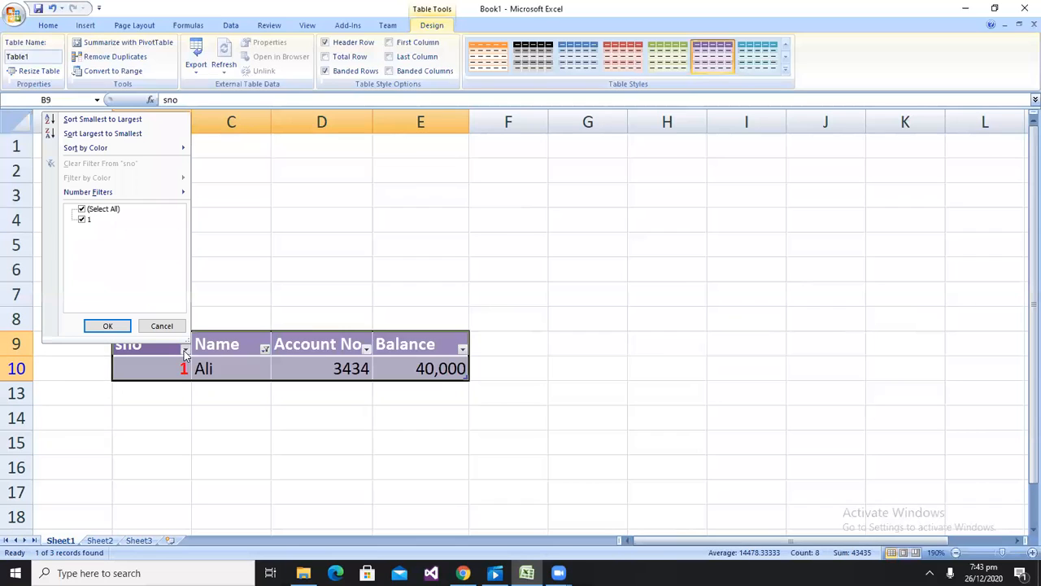
pyautogui.click(81, 209)
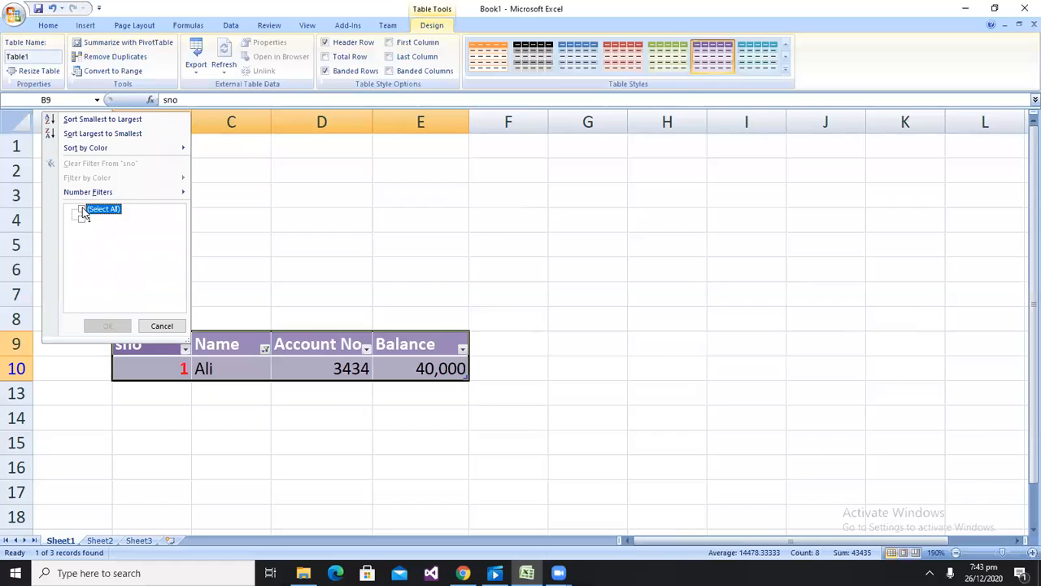
pyautogui.click(166, 325)
pyautogui.click(185, 349)
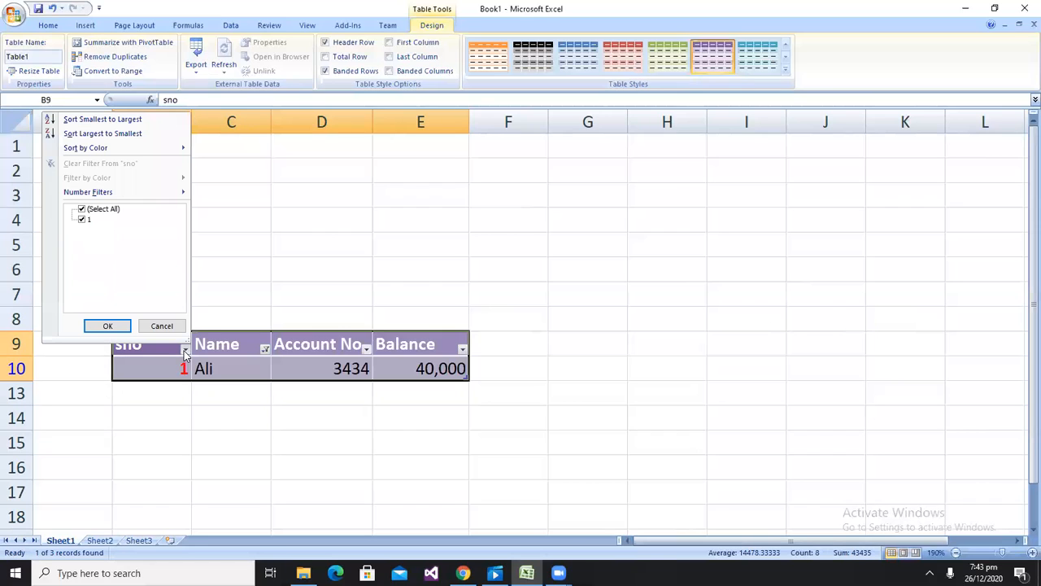
pyautogui.click(81, 209)
pyautogui.click(82, 210)
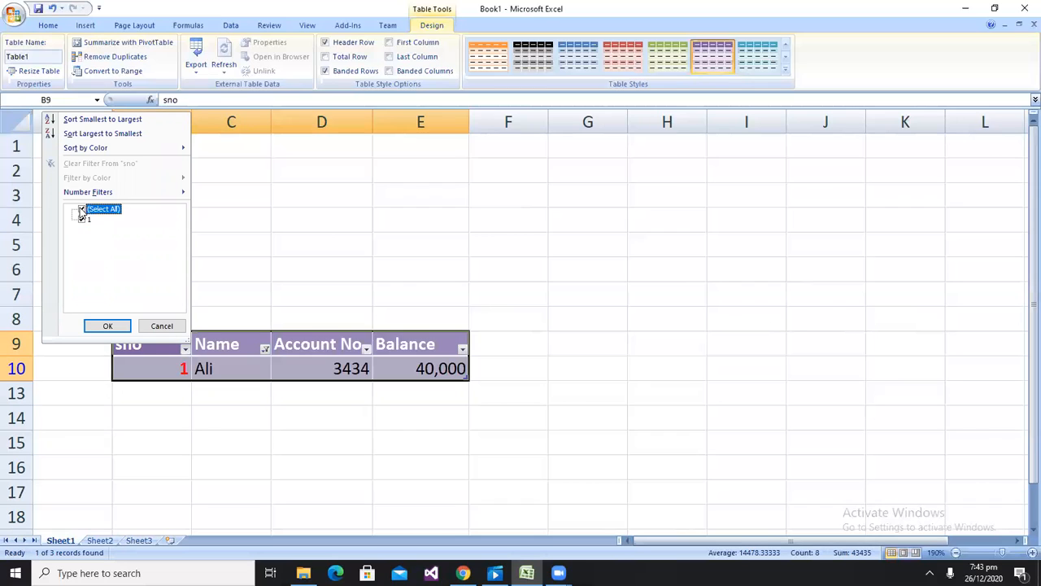
pyautogui.click(90, 326)
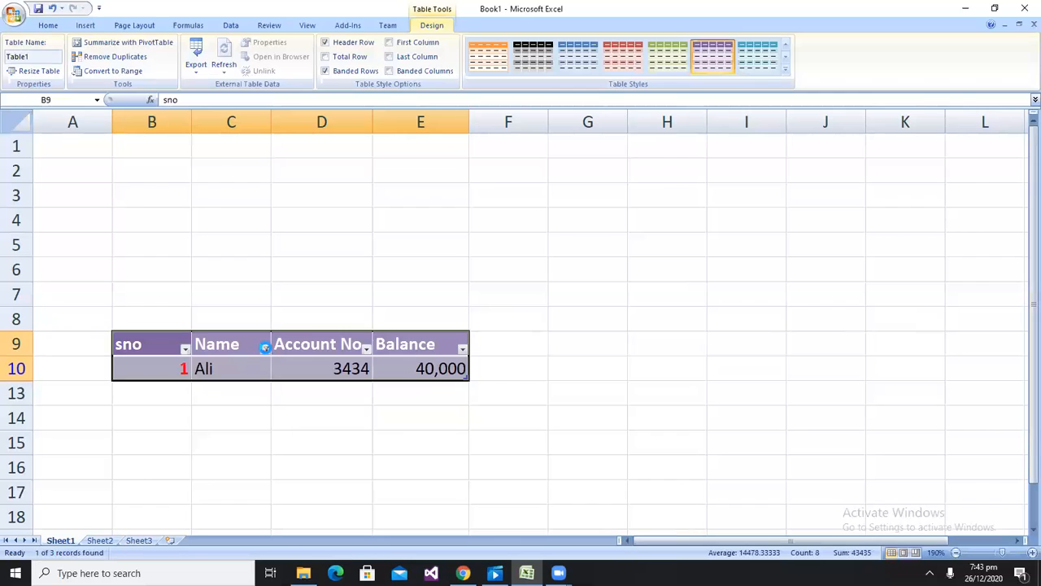
# Change the Name filter to show the second and third persons instead of the first
pyautogui.click(264, 348)
pyautogui.click(162, 221)
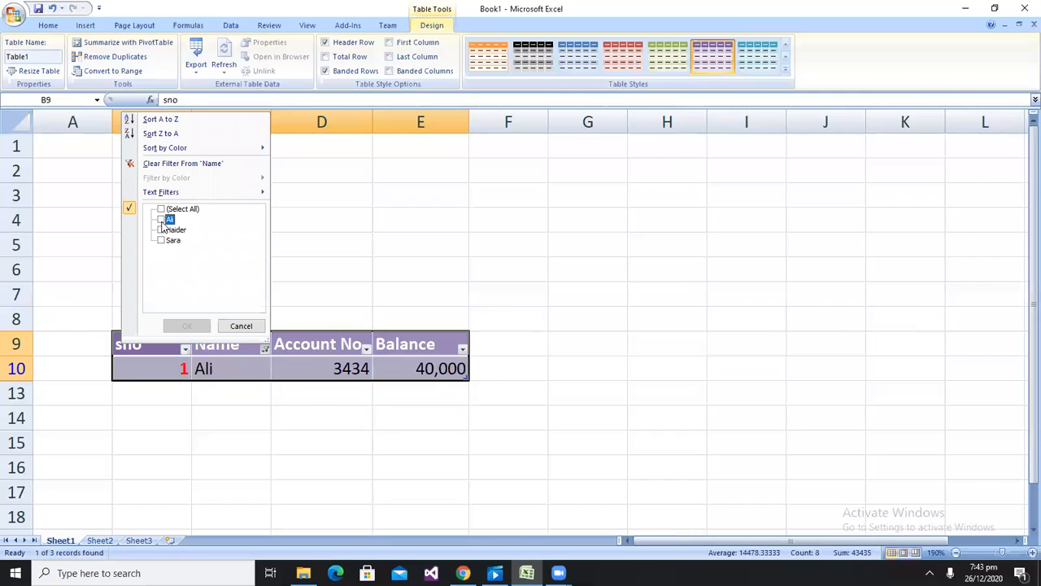
pyautogui.click(161, 230)
pyautogui.click(161, 241)
pyautogui.click(189, 326)
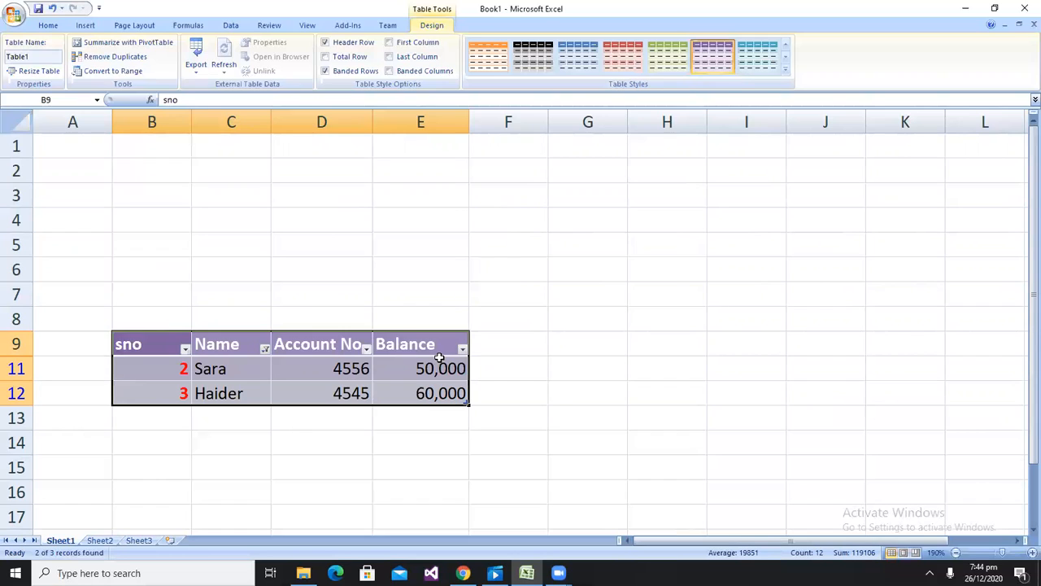
# Add column headers Present in F9 and Absent in G9, extending the table
pyautogui.press('Right')
pyautogui.press('Right')
pyautogui.press('Right')
pyautogui.press('Right')
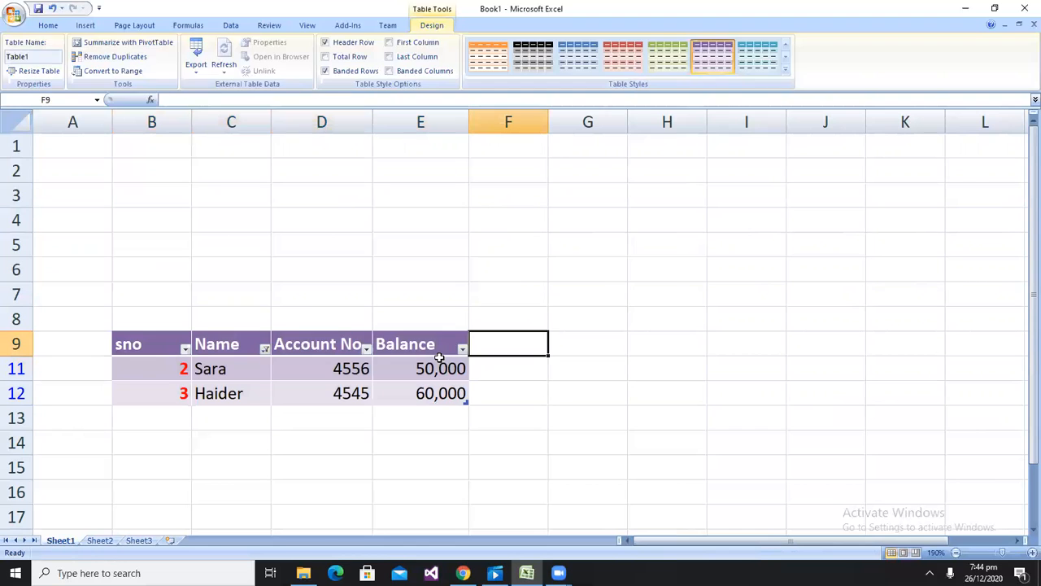
pyautogui.write('P')
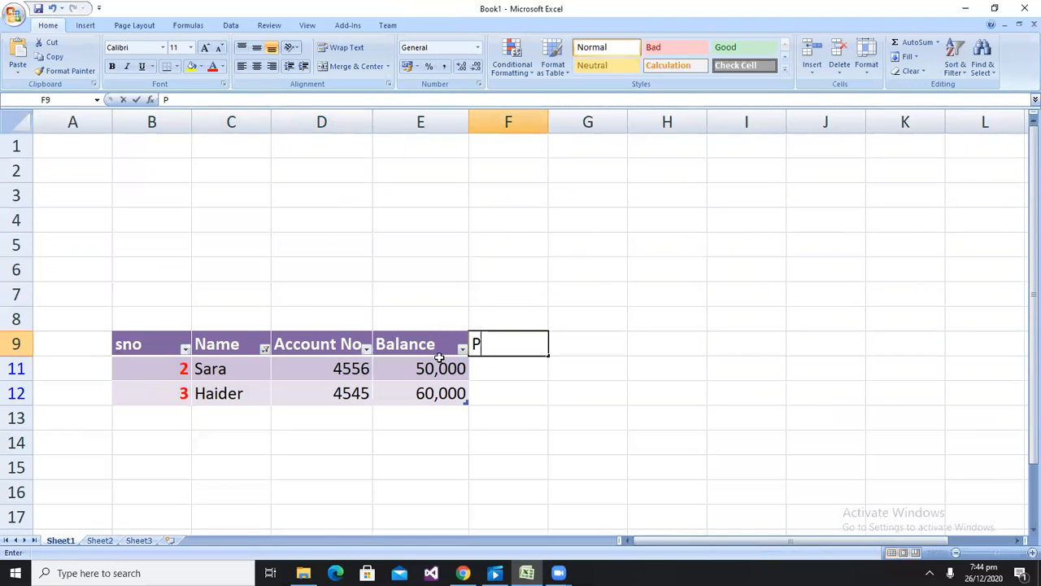
pyautogui.write('resent')
pyautogui.press('Right')
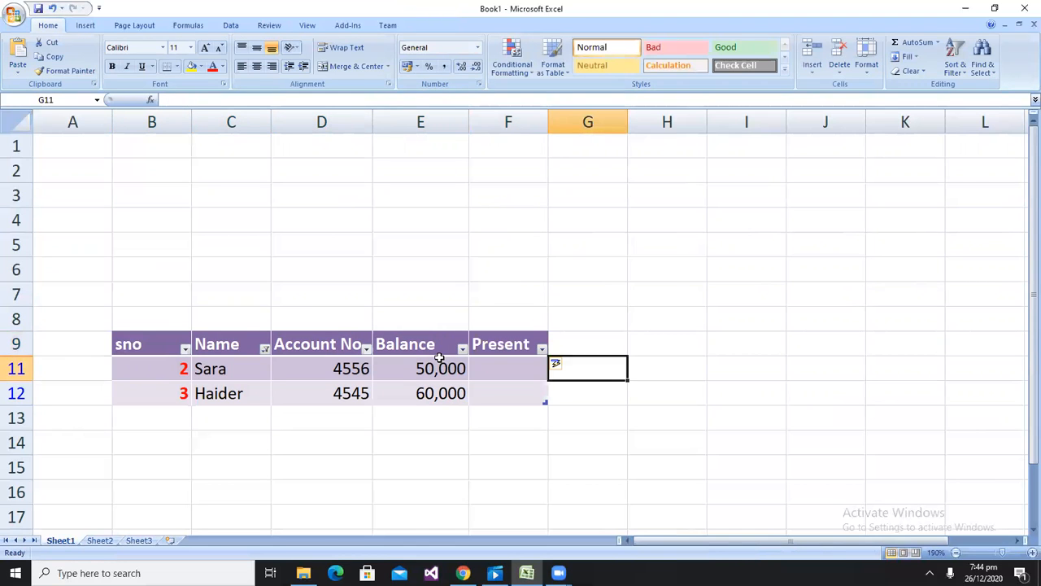
pyautogui.write('Abse')
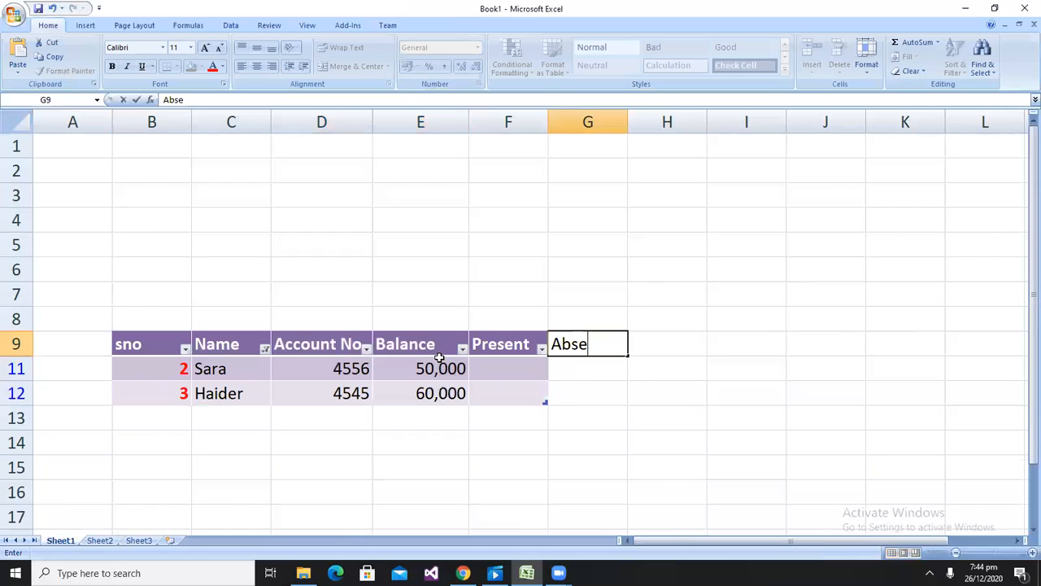
pyautogui.write('nt')
pyautogui.press('Return')
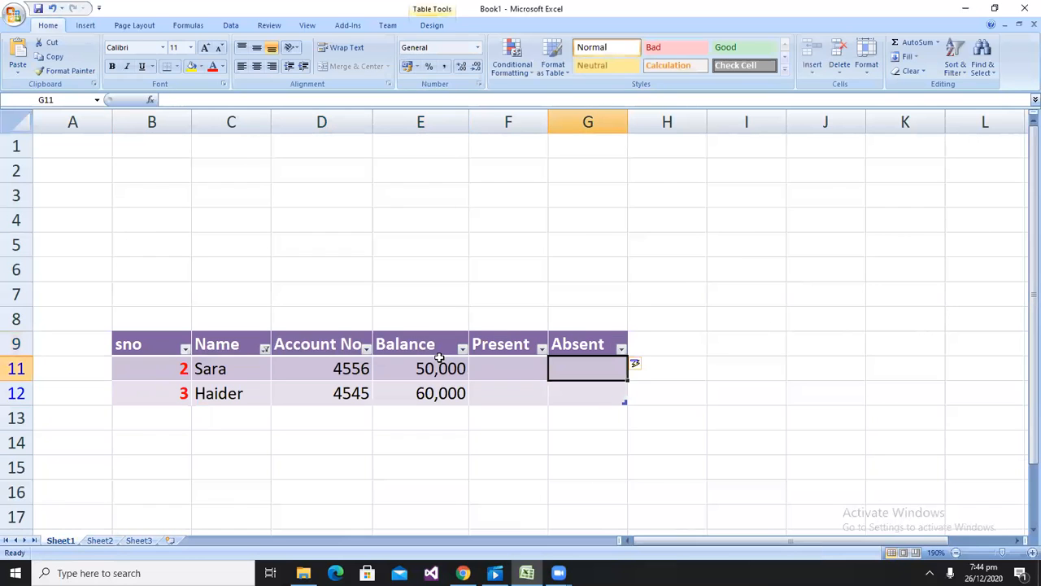
# Enter P under Present for Sara and Haider in F11 and F12
pyautogui.press('Left')
pyautogui.write('P')
pyautogui.press('Return')
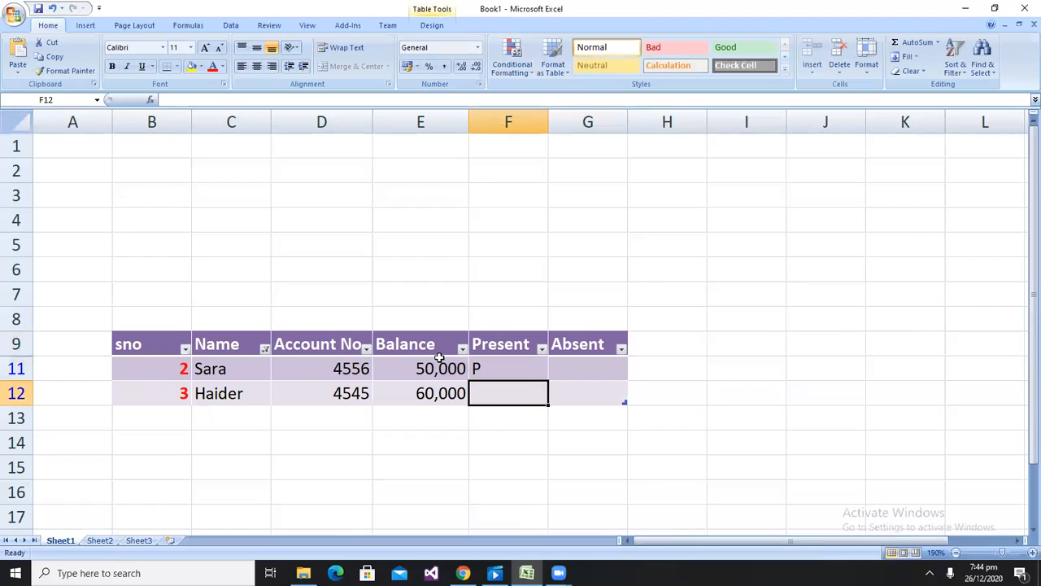
pyautogui.write('P')
pyautogui.press('Tab')
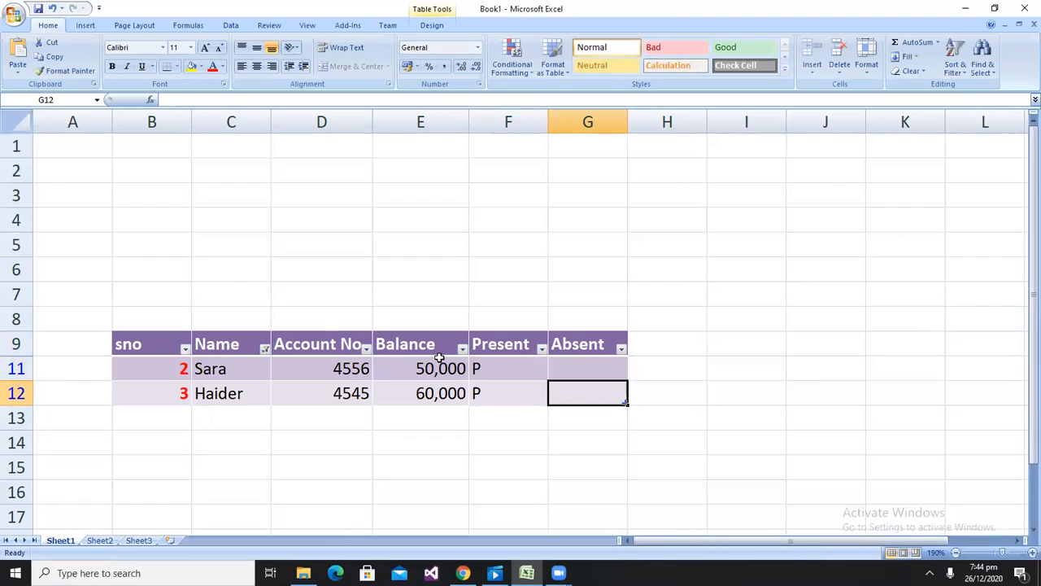
# Rename the Present header in F9 to Attandance
pyautogui.press('Up')
pyautogui.press('Up')
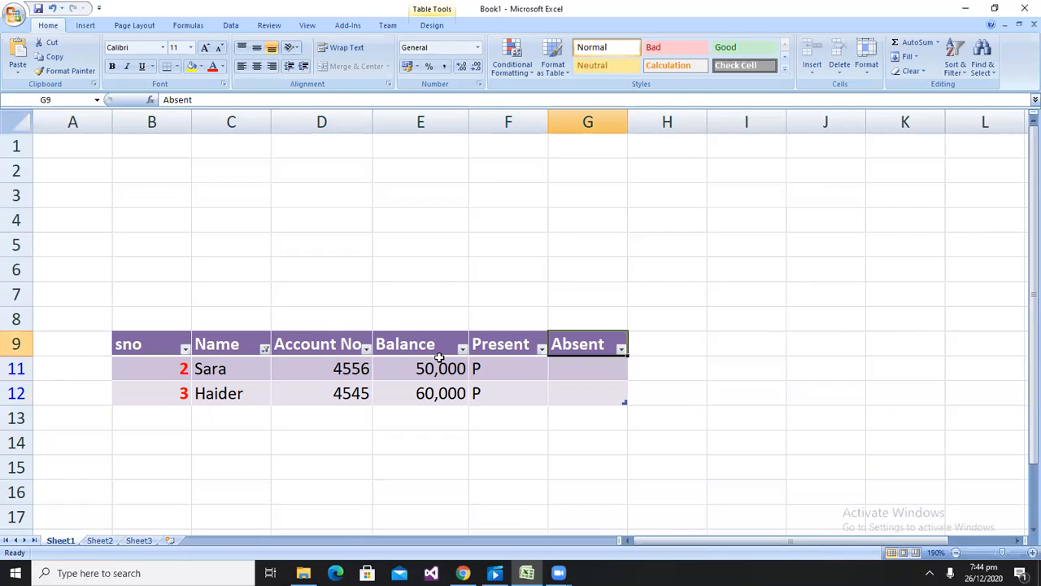
pyautogui.press('Left')
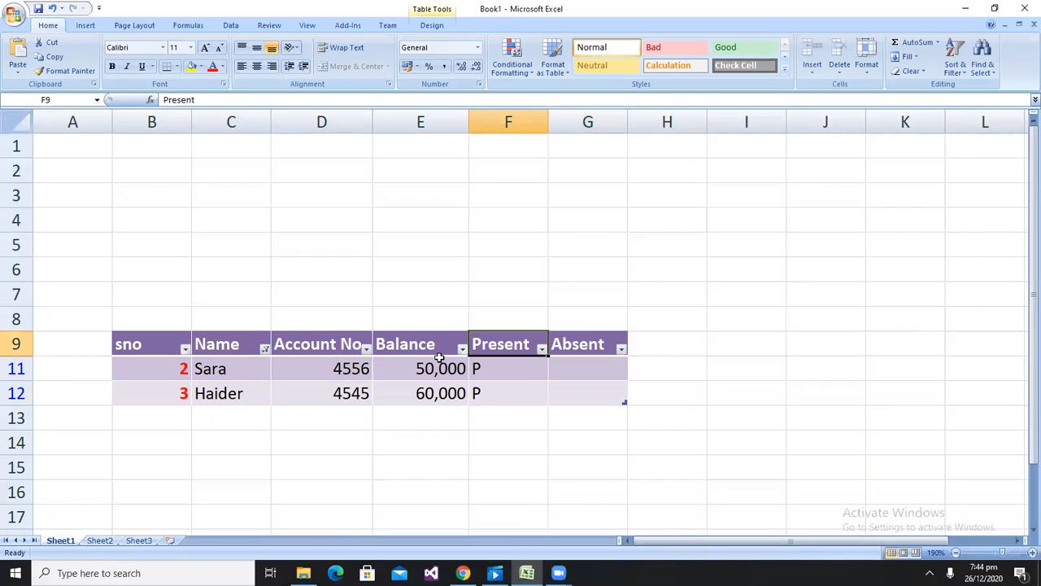
pyautogui.write('Attandance')
pyautogui.press('Return')
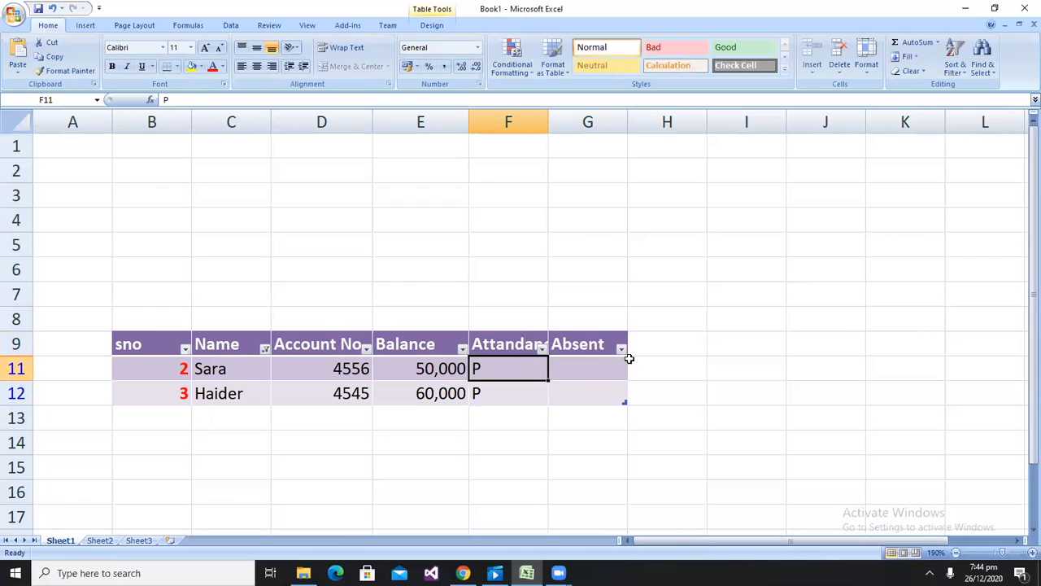
# Delete the Absent table column and widen column F to fit the Attandance header
pyautogui.moveTo(597, 350); pyautogui.dragTo(597, 388)
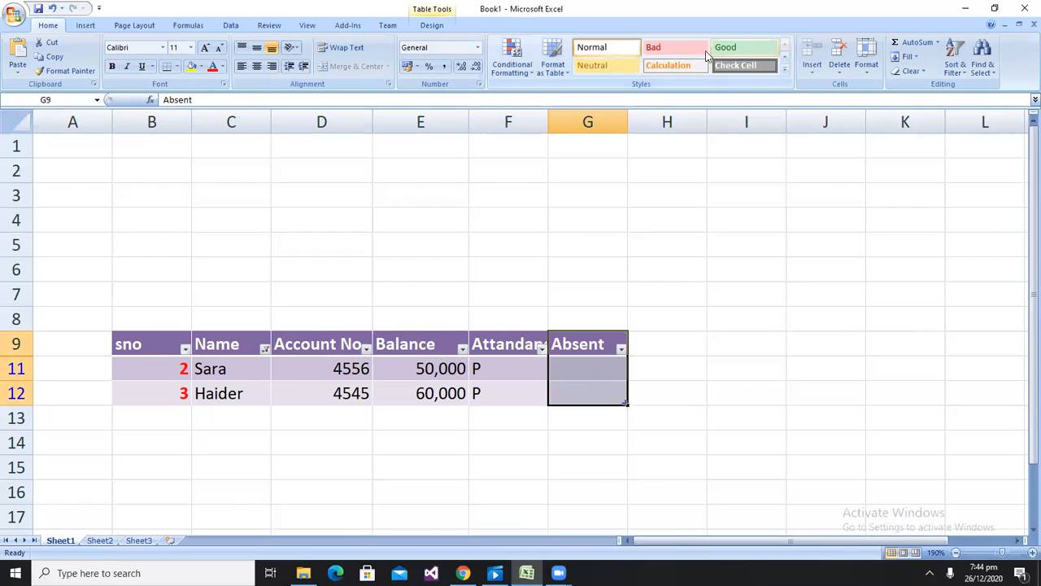
pyautogui.click(841, 65)
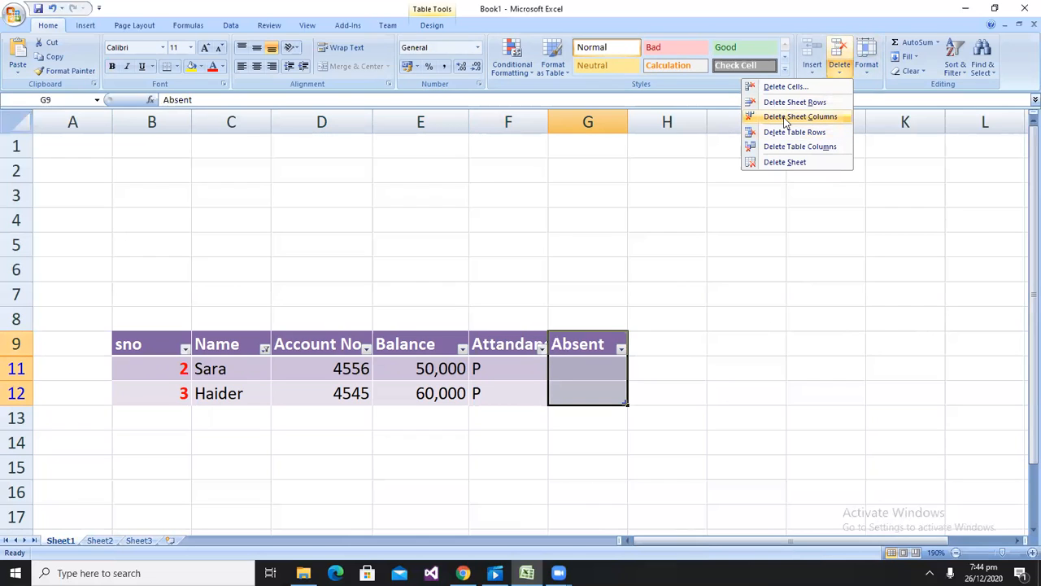
pyautogui.click(785, 116)
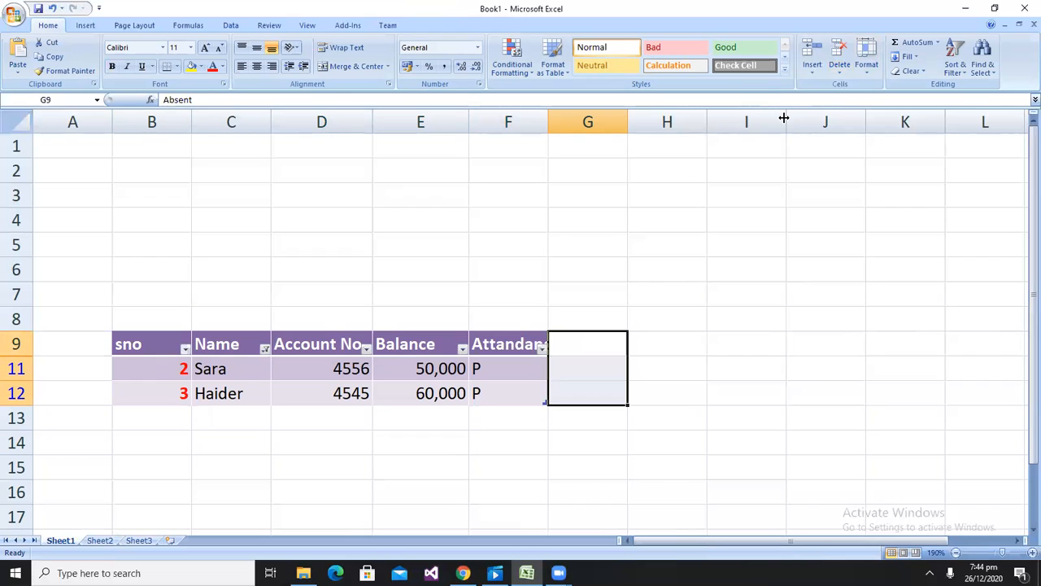
pyautogui.moveTo(627, 122); pyautogui.dragTo(687, 122)
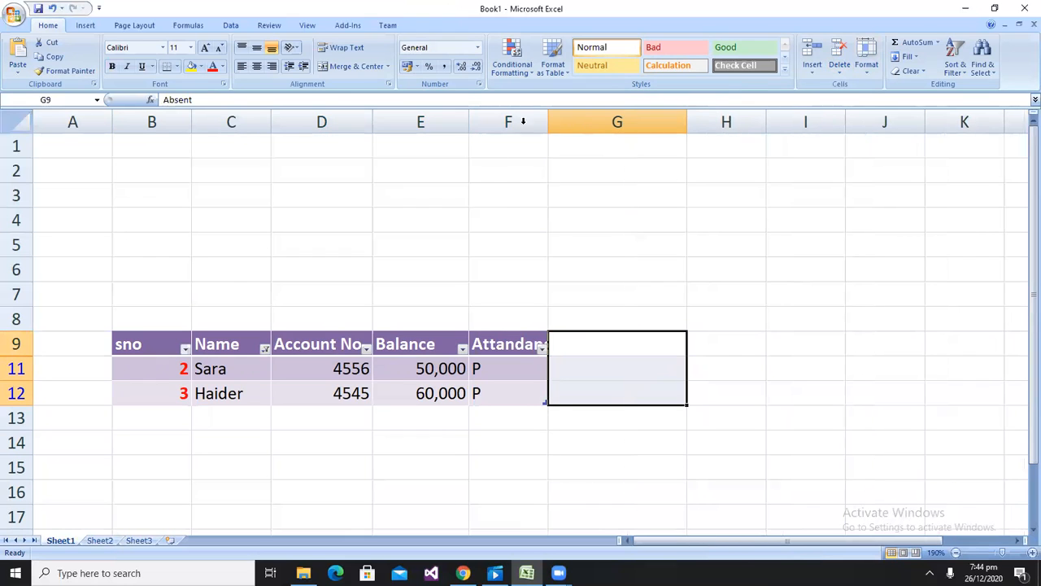
pyautogui.moveTo(547, 123); pyautogui.dragTo(570, 122)
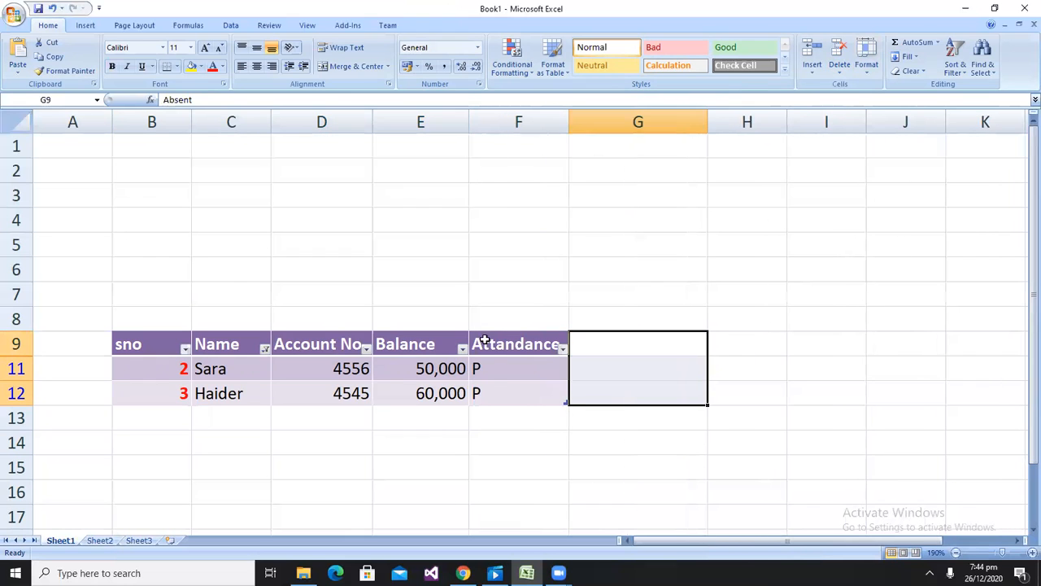
# Change Haider's attendance in F12 to A
pyautogui.click(491, 389)
pyautogui.write('A')
pyautogui.press('Return')
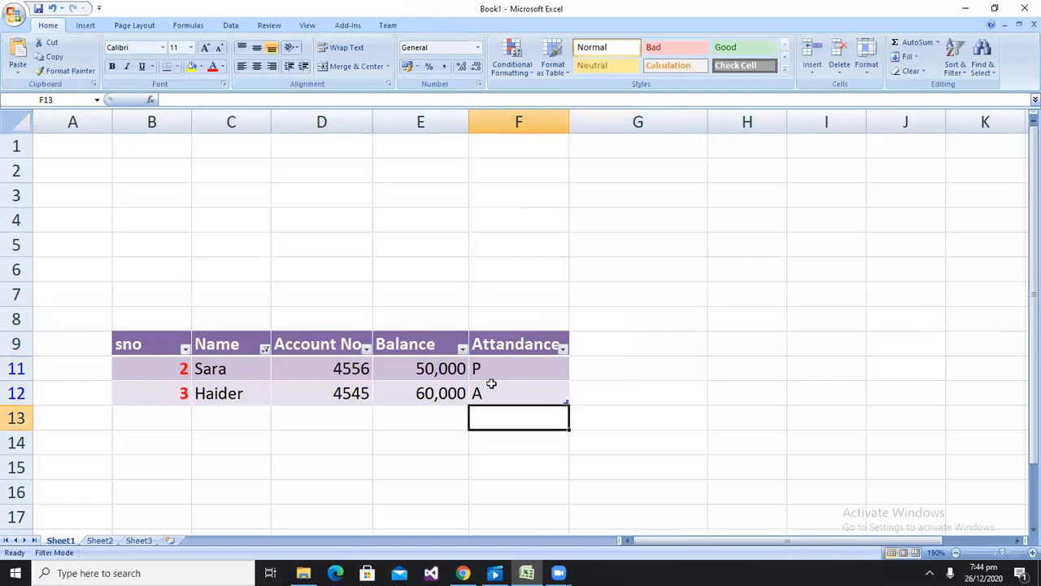
# Clear the Name filter so all rows show again
pyautogui.click(266, 349)
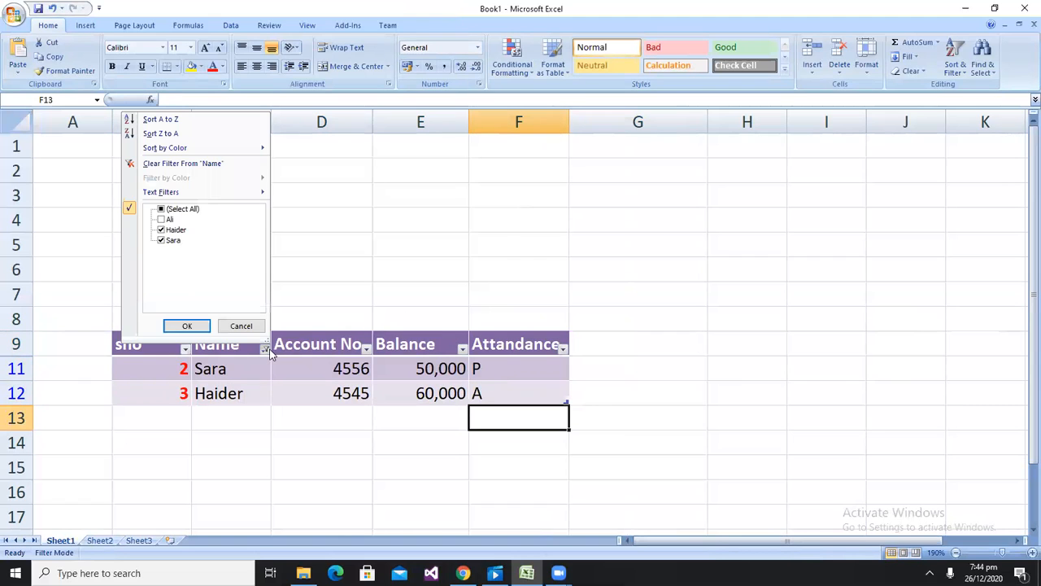
pyautogui.click(162, 211)
pyautogui.click(161, 212)
pyautogui.click(187, 325)
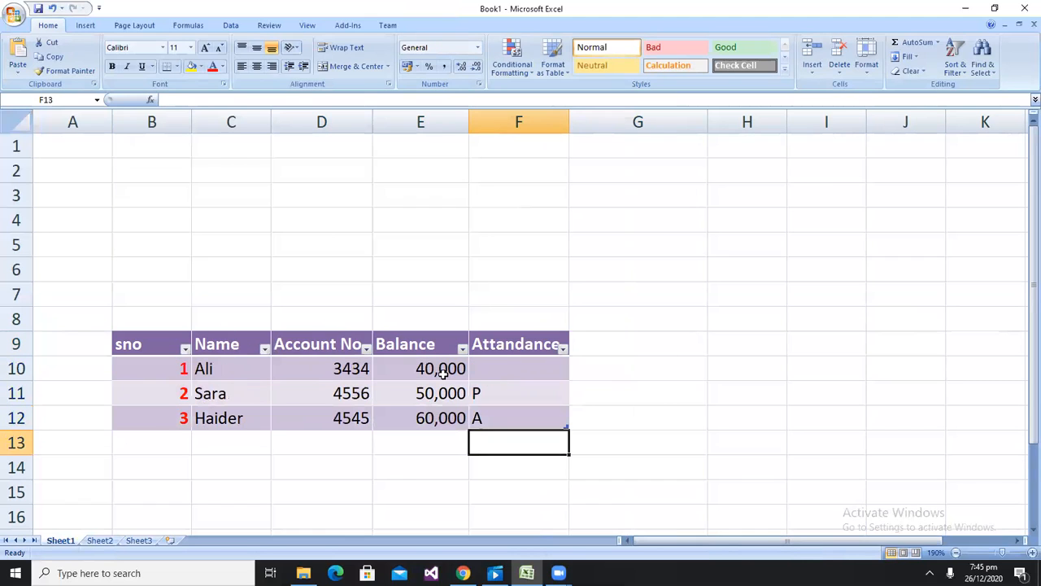
# Enter P as Ali's attendance in F10
pyautogui.click(501, 368)
pyautogui.write('P')
pyautogui.press('Return')
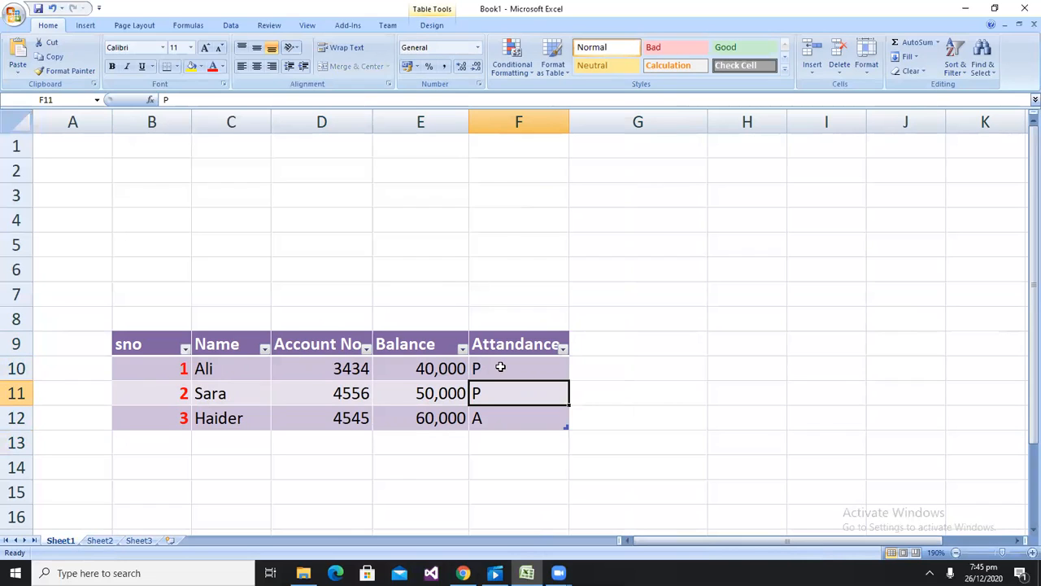
# Filter the Attandance column to show only rows marked P
pyautogui.click(563, 348)
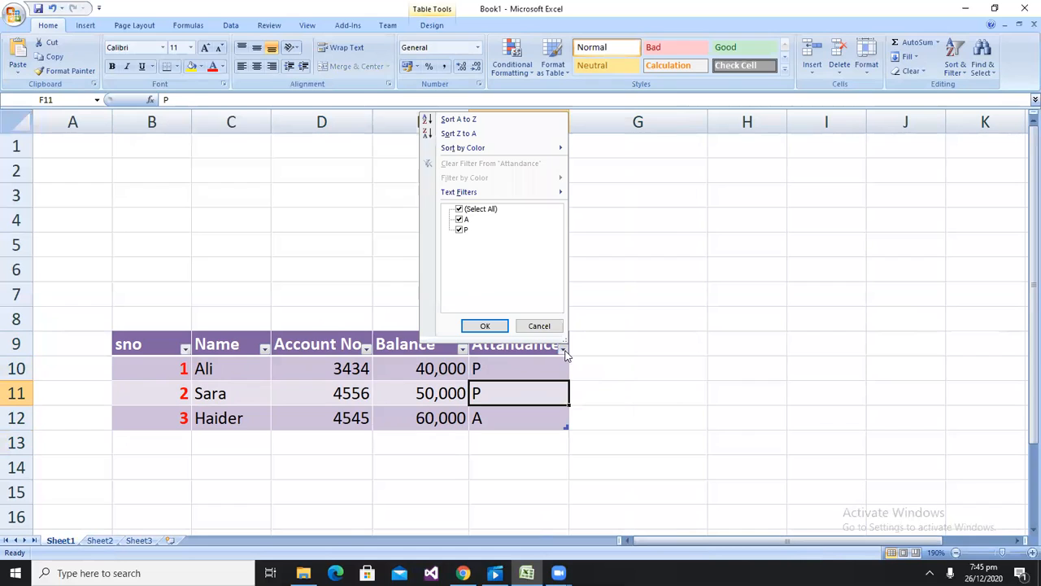
pyautogui.click(460, 222)
pyautogui.click(480, 325)
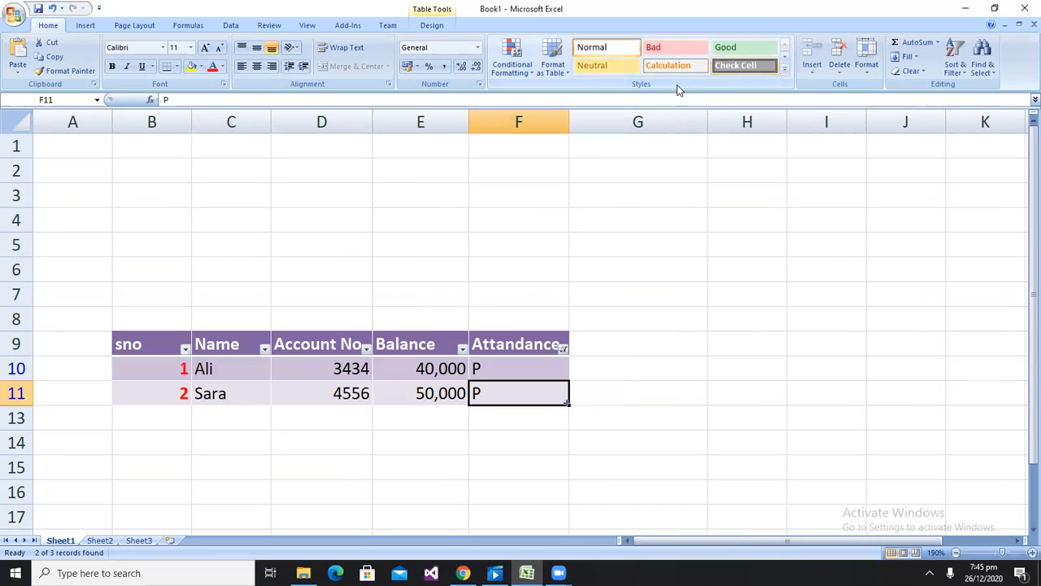
# Apply the Good cell style to G8:H8 and the Bad cell style to G10
pyautogui.moveTo(642, 313); pyautogui.dragTo(716, 327)
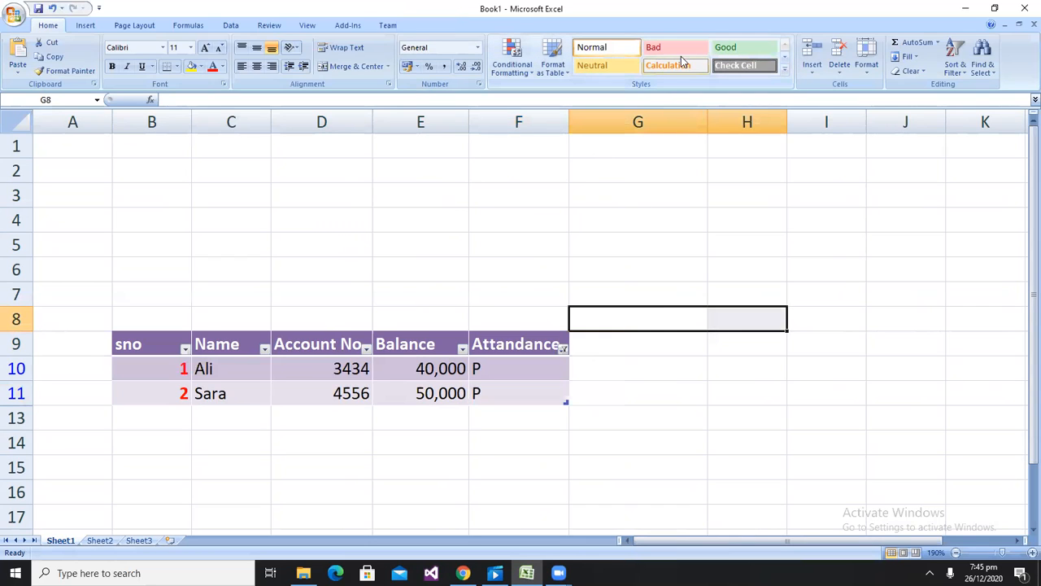
pyautogui.click(682, 65)
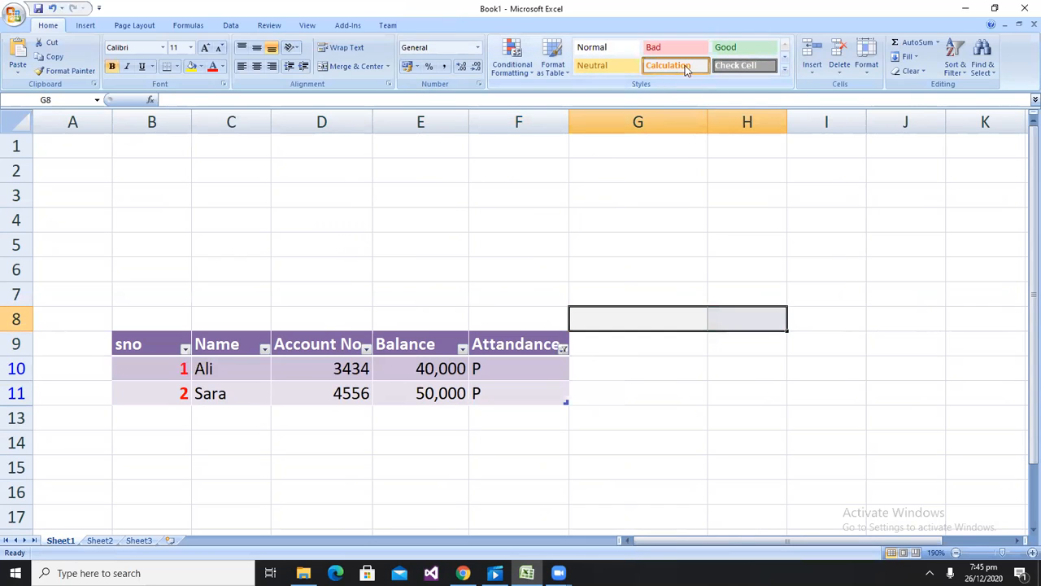
pyautogui.click(757, 66)
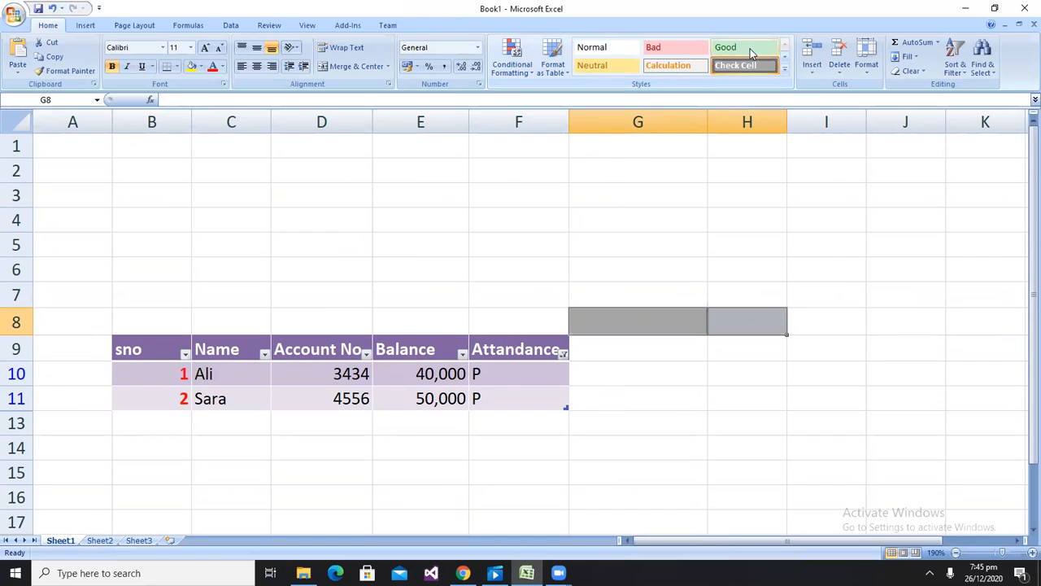
pyautogui.click(750, 47)
pyautogui.click(672, 365)
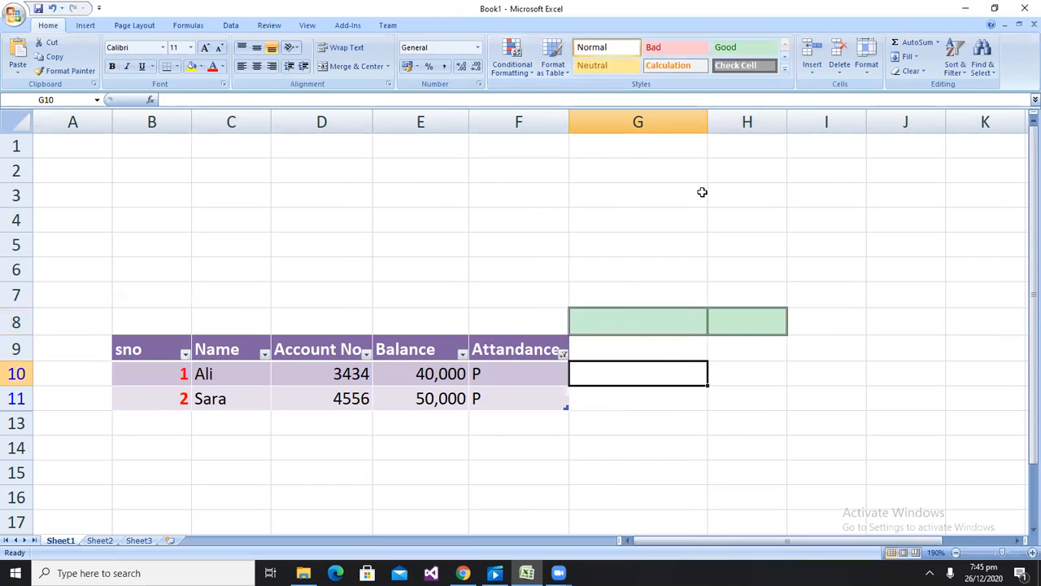
pyautogui.click(659, 49)
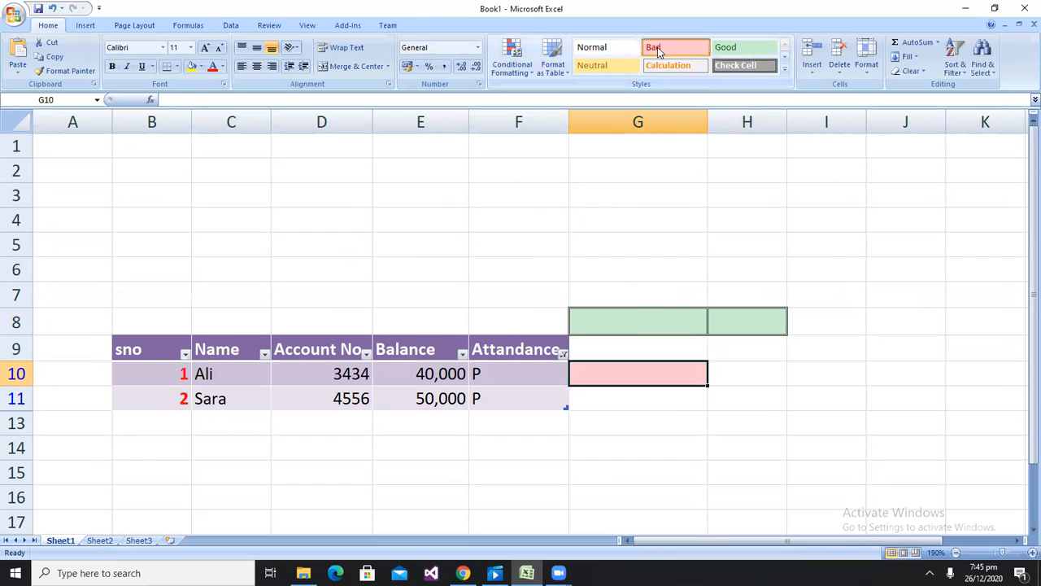
pyautogui.click(811, 74)
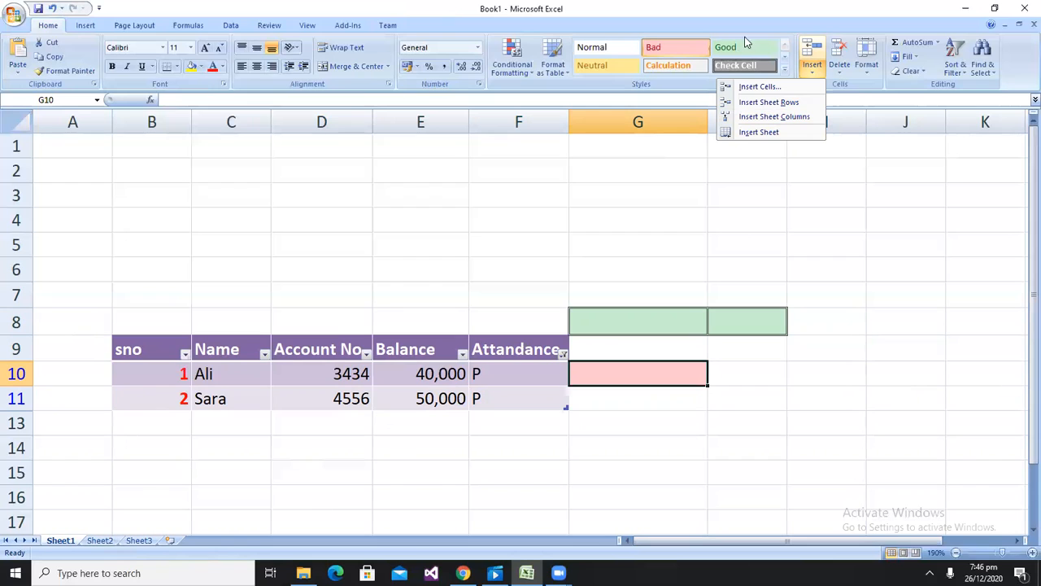
pyautogui.click(848, 72)
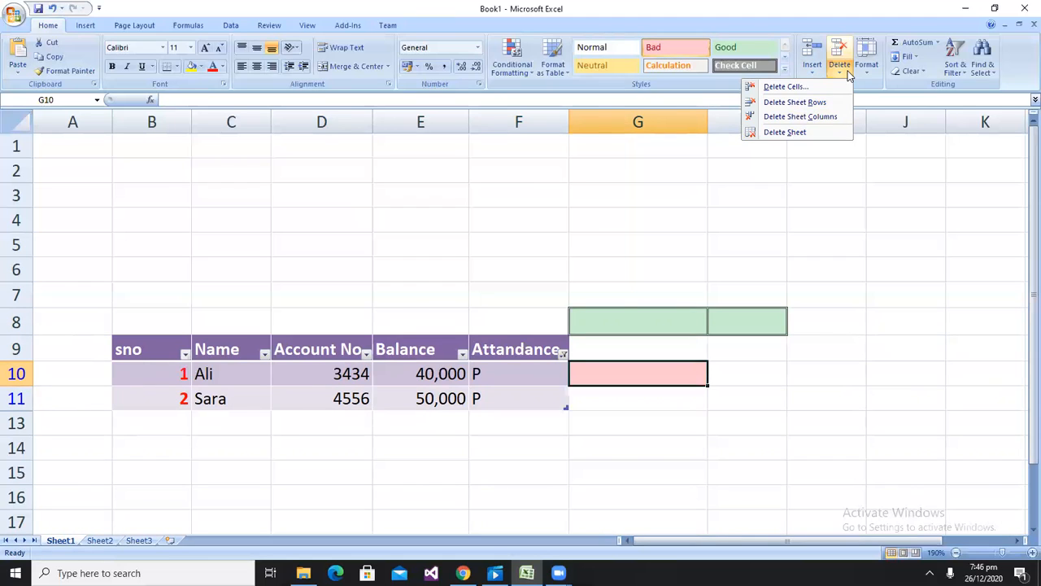
pyautogui.click(850, 230)
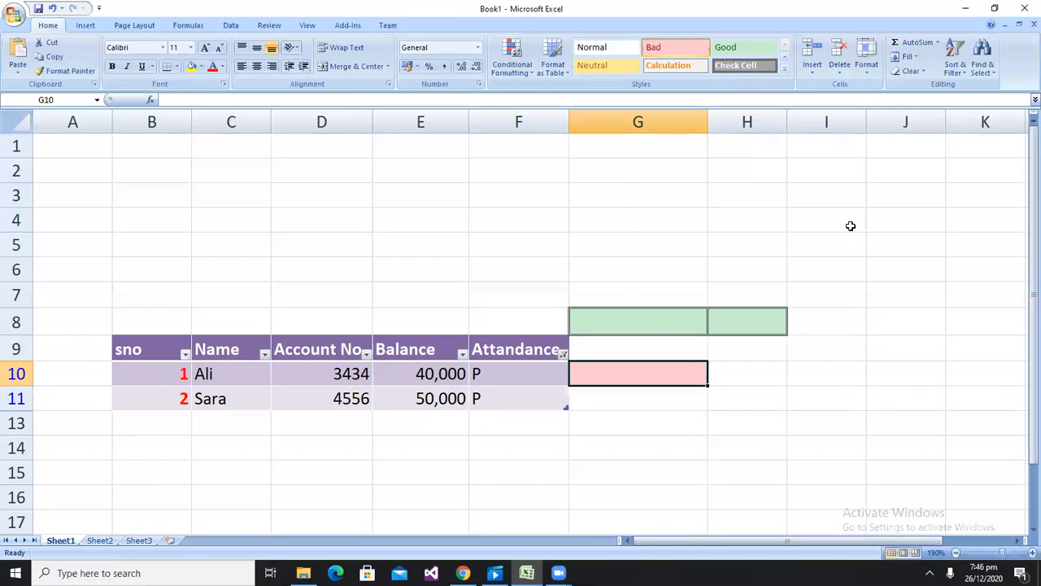
# Set row 10's height to 56, then undo the change
pyautogui.click(867, 71)
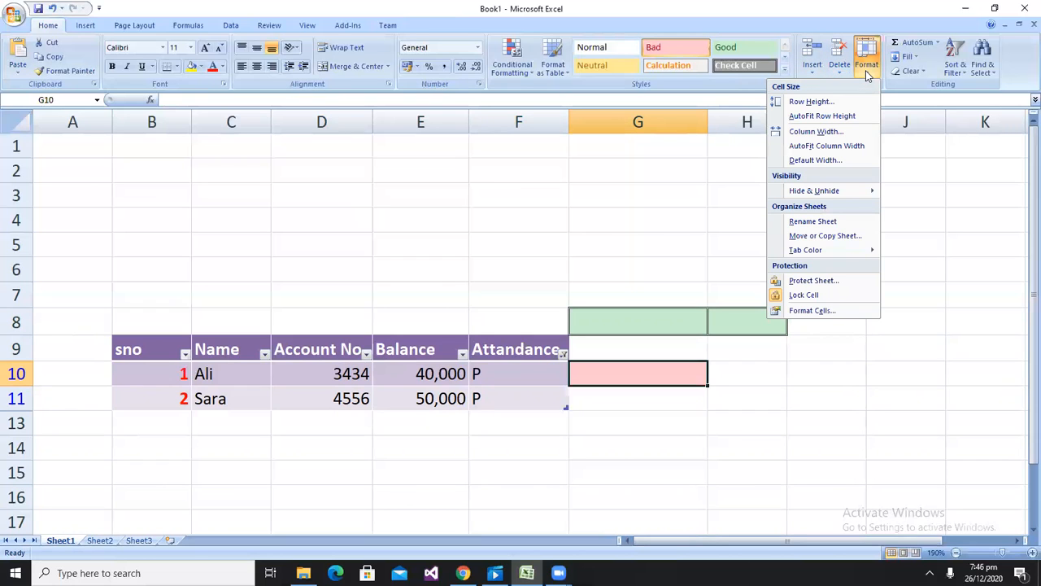
pyautogui.click(813, 102)
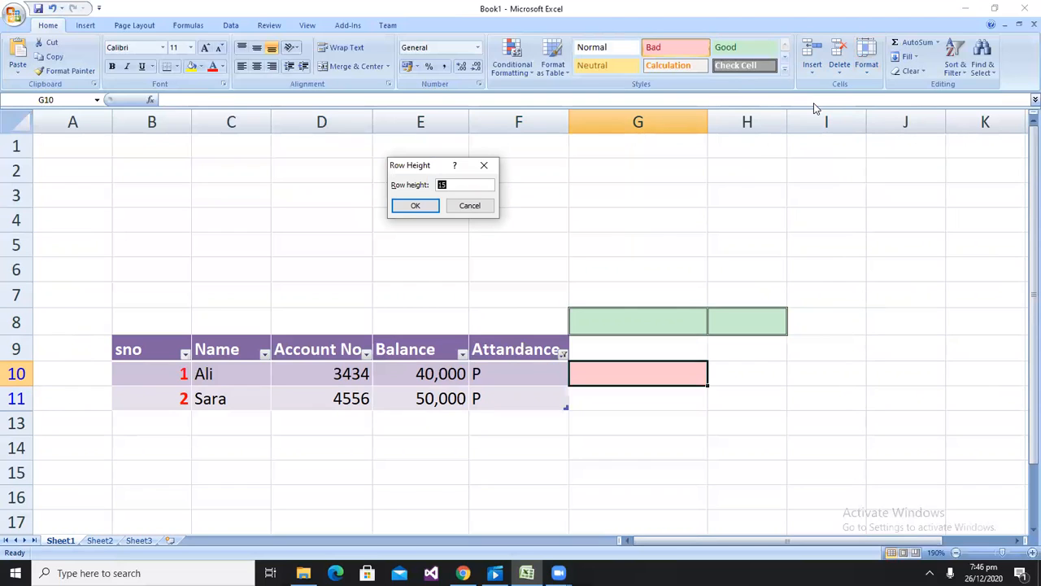
pyautogui.write('56')
pyautogui.press('Return')
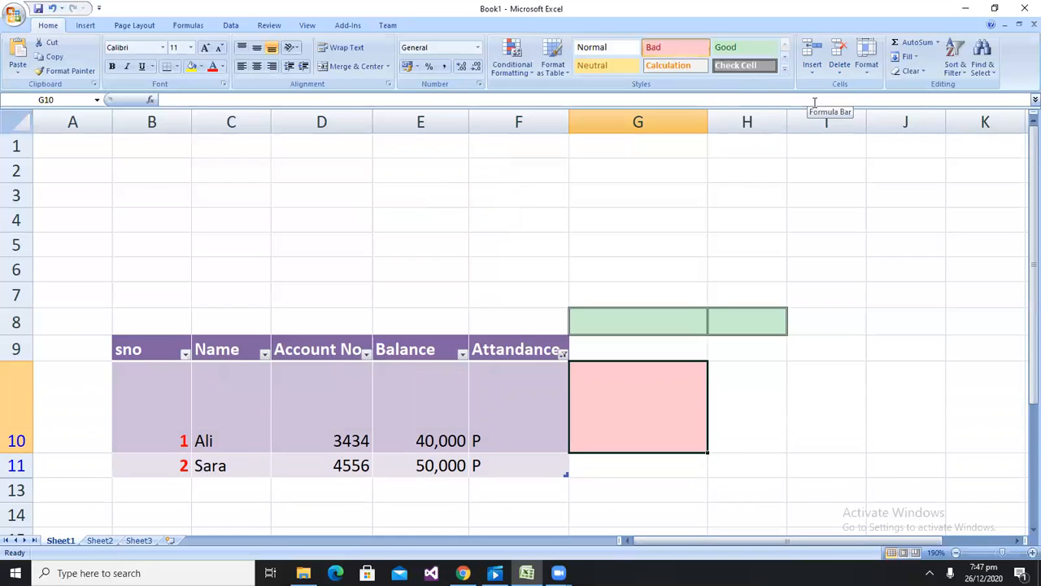
pyautogui.hotkey('ctrl', 'z')
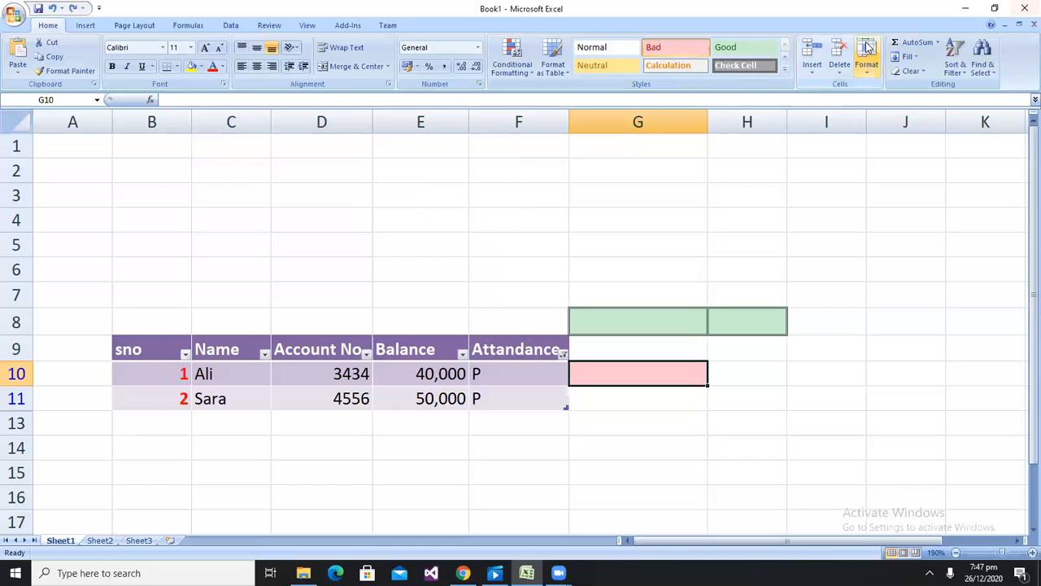
pyautogui.click(866, 75)
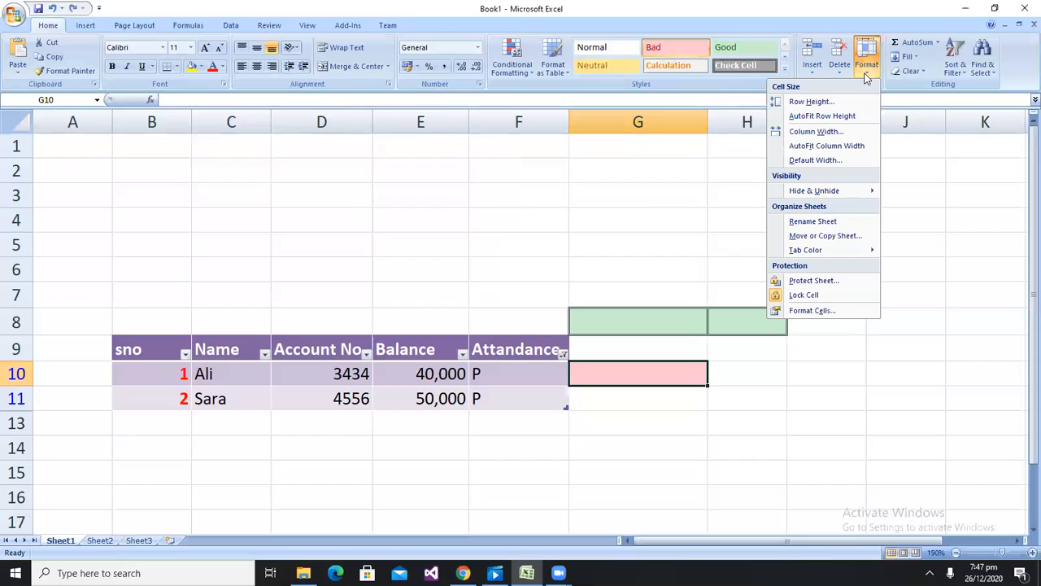
pyautogui.click(818, 131)
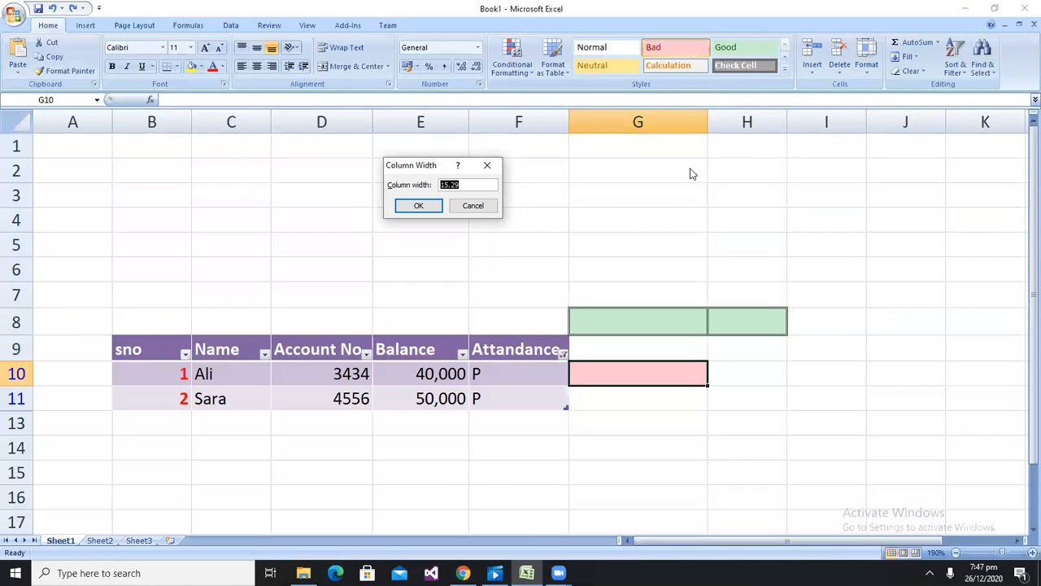
pyautogui.click(474, 208)
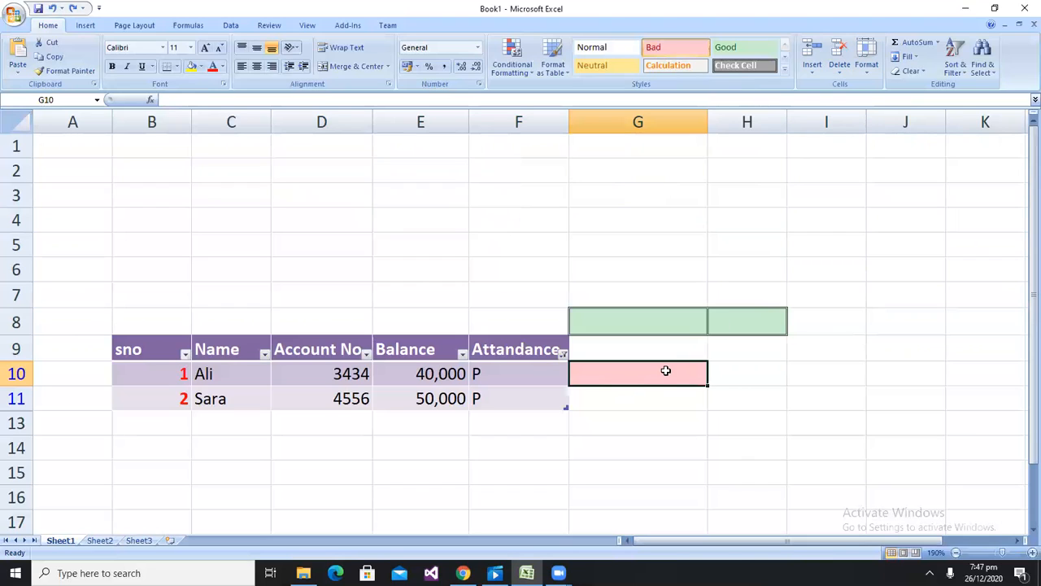
pyautogui.click(106, 162)
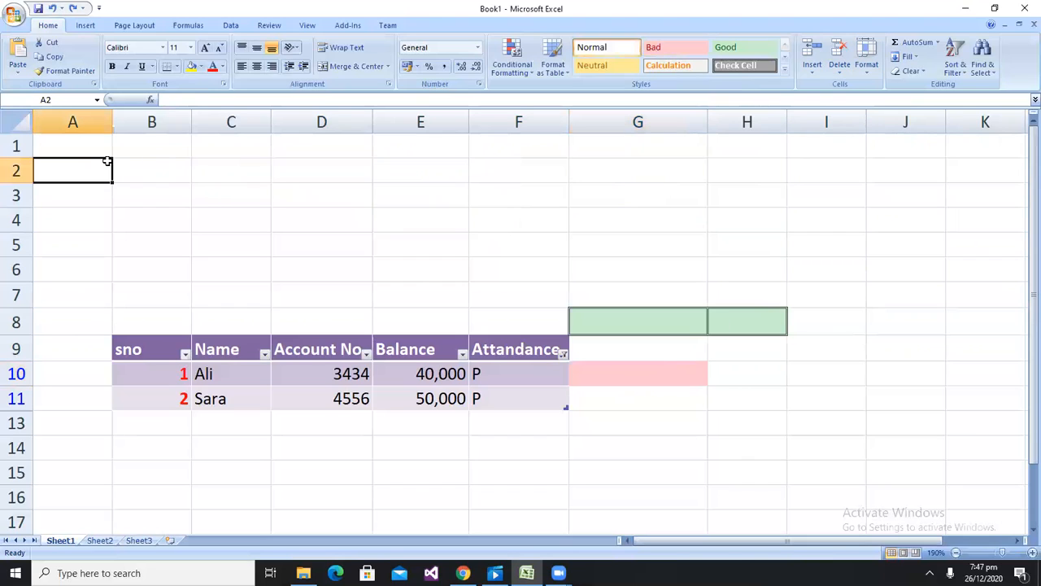
pyautogui.click(867, 65)
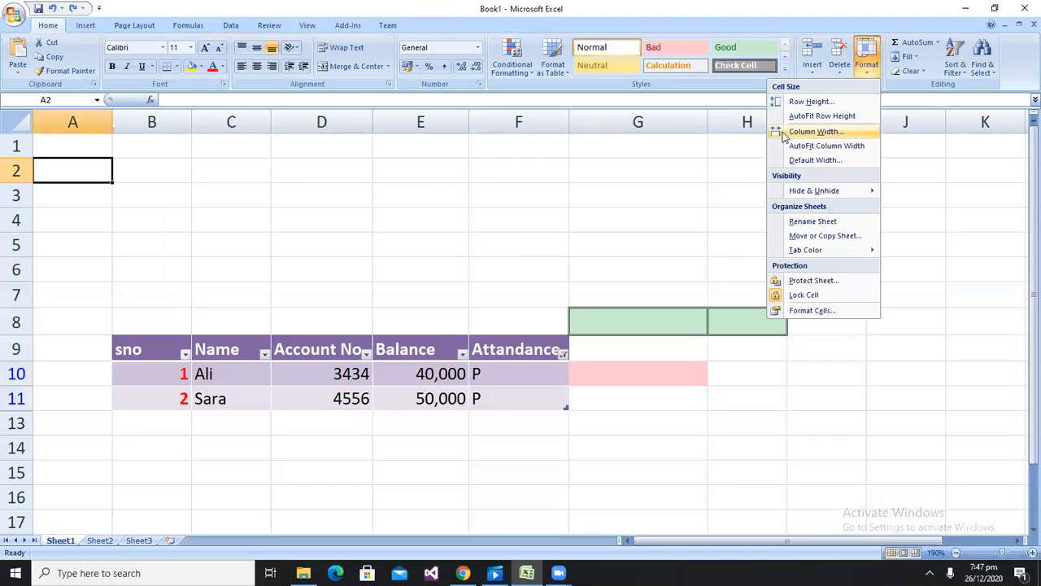
pyautogui.click(781, 132)
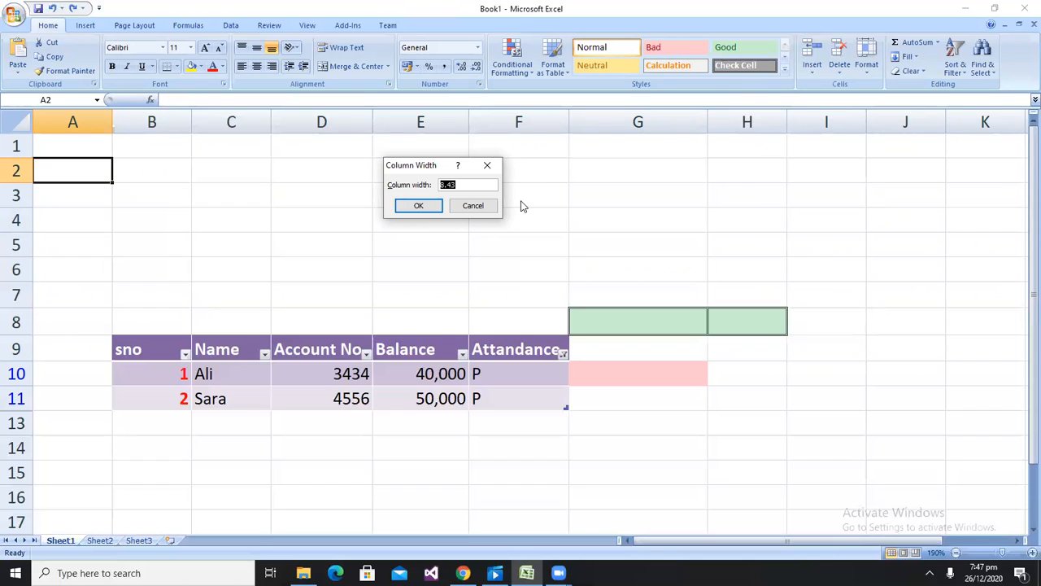
pyautogui.click(476, 206)
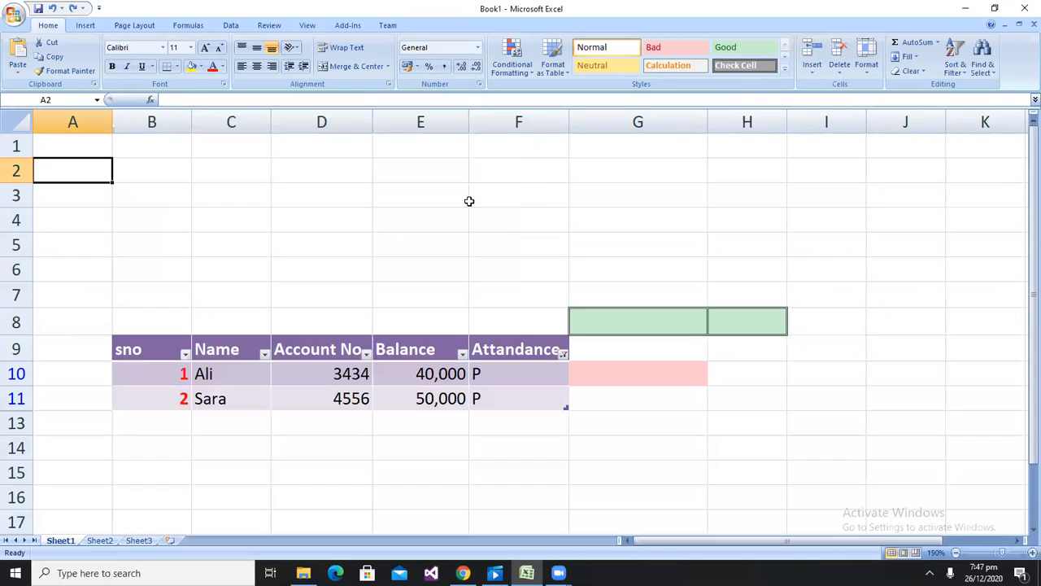
pyautogui.click(865, 69)
pyautogui.moveTo(798, 195)
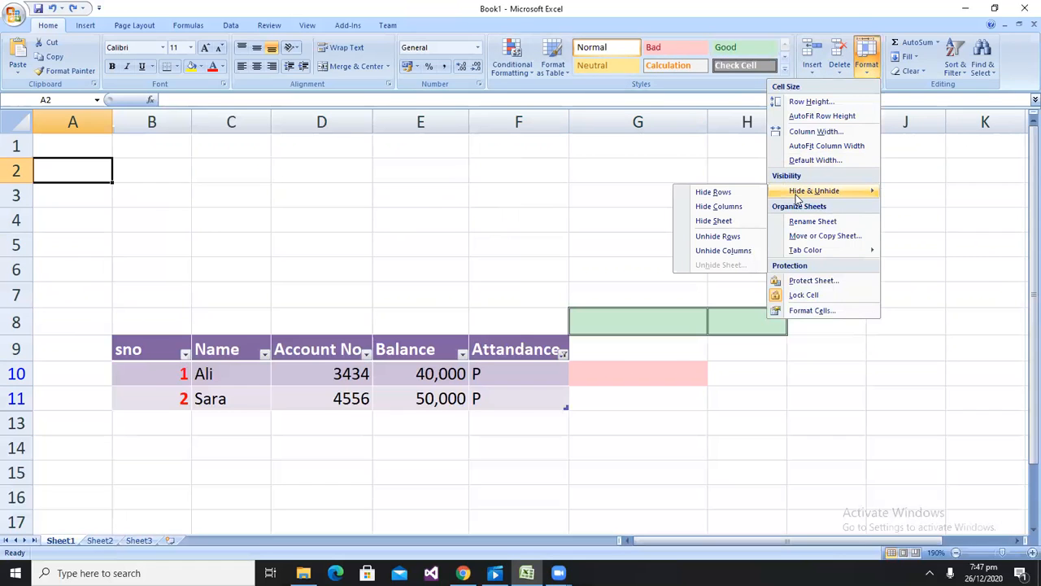
pyautogui.click(917, 300)
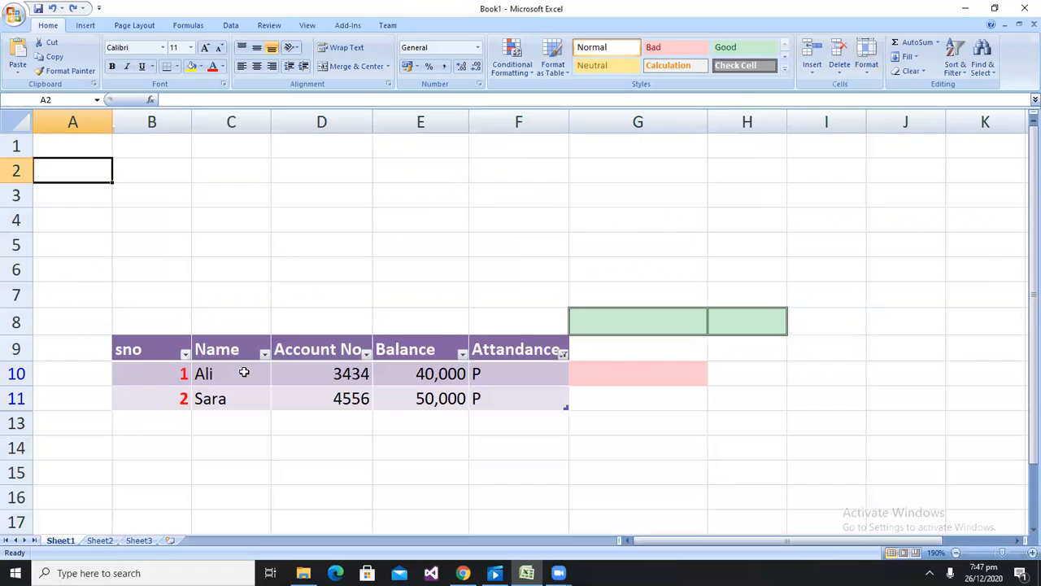
# Remove the Attandance column filter so every value is selected again
pyautogui.click(271, 355)
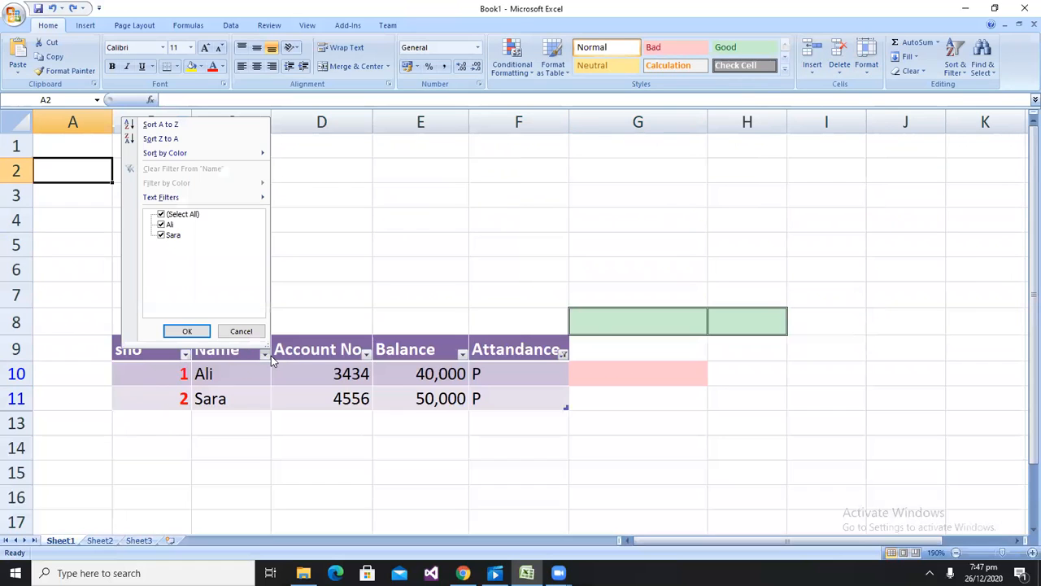
pyautogui.click(563, 358)
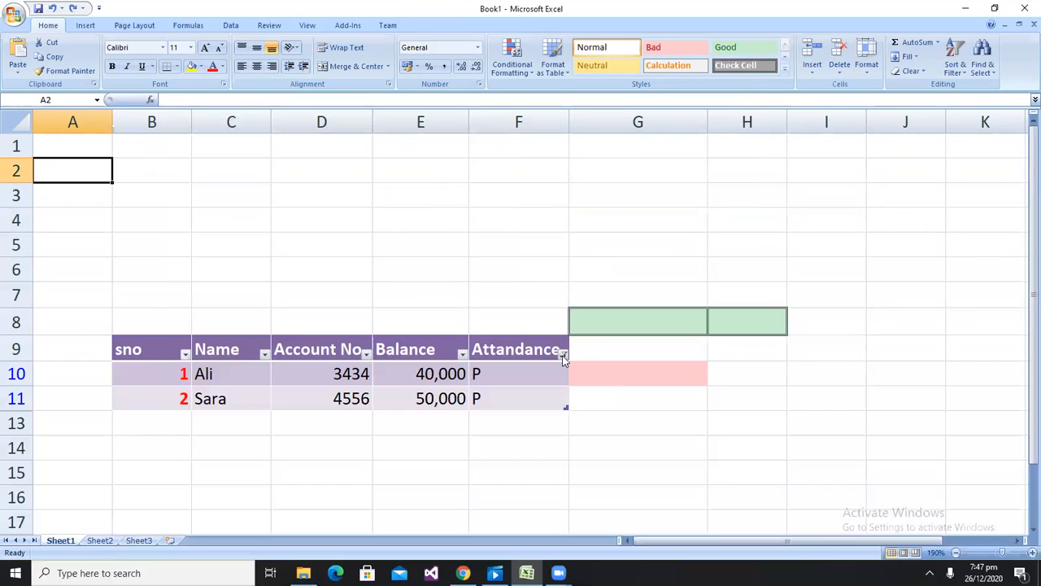
pyautogui.click(563, 354)
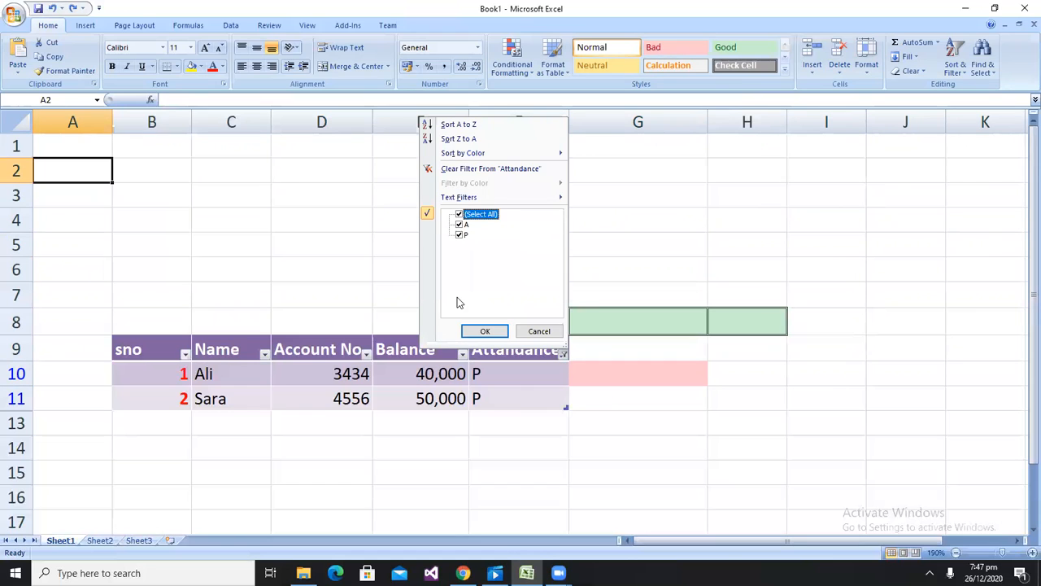
pyautogui.click(485, 331)
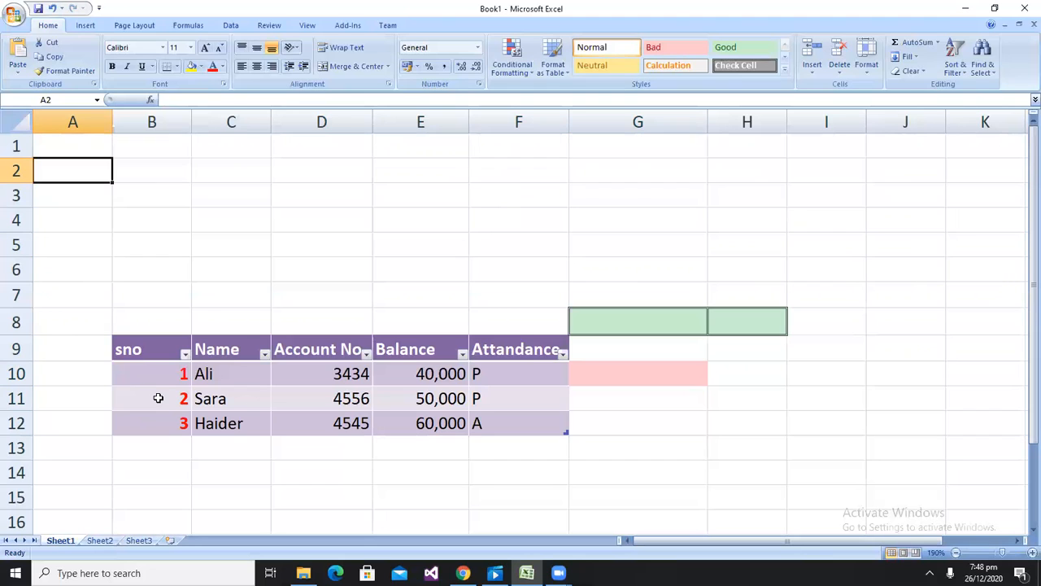
# Hide rows 11 and 12, then unhide them again
pyautogui.click(18, 399)
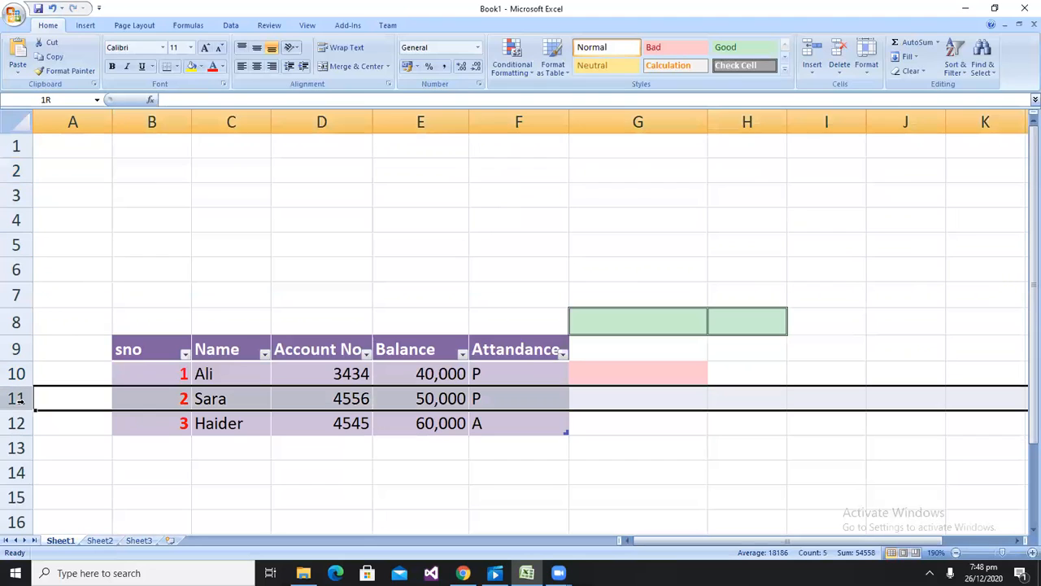
pyautogui.moveTo(18, 398); pyautogui.dragTo(17, 423)
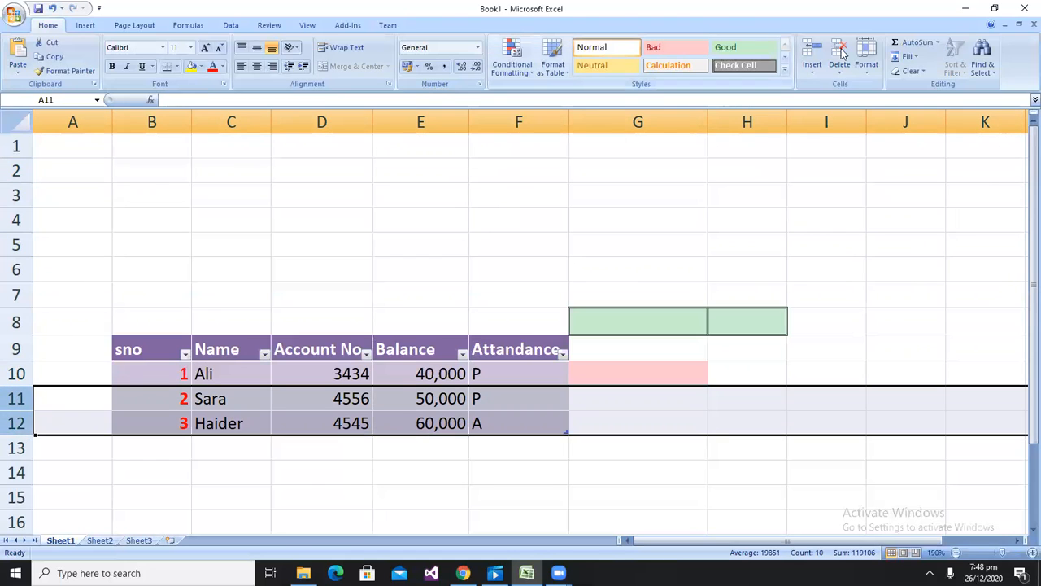
pyautogui.click(872, 65)
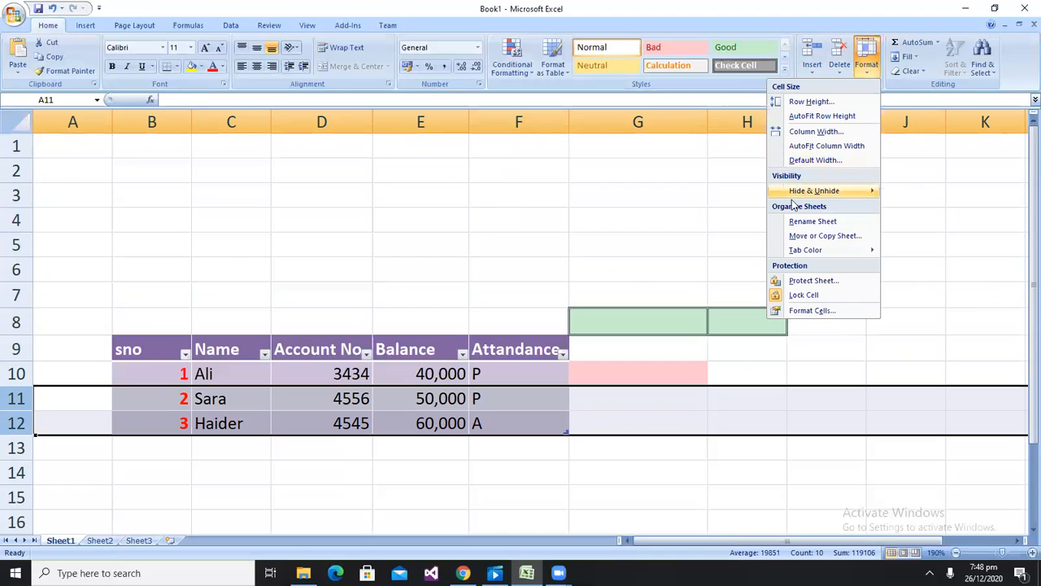
pyautogui.moveTo(797, 196)
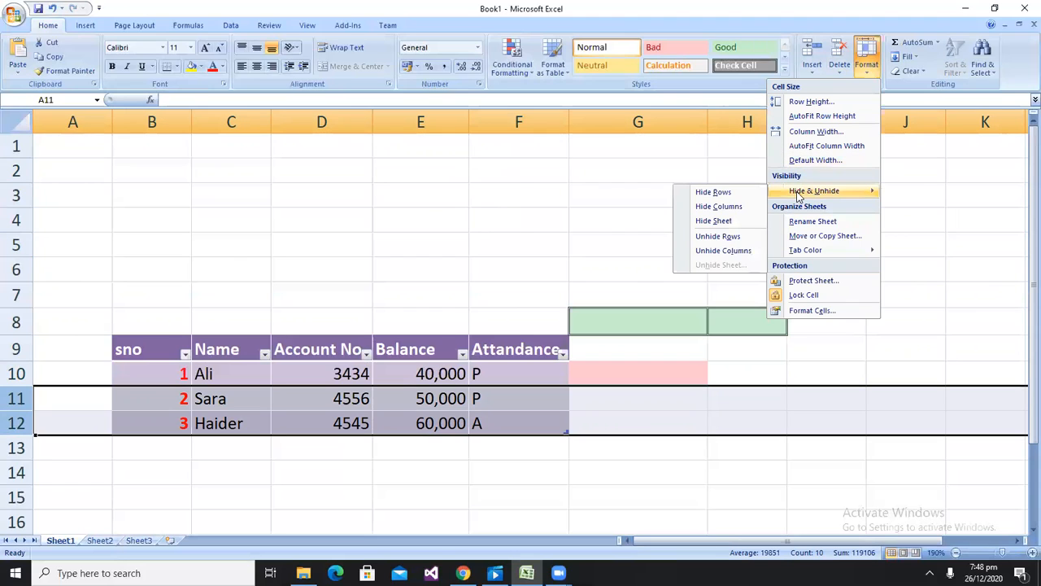
pyautogui.click(723, 194)
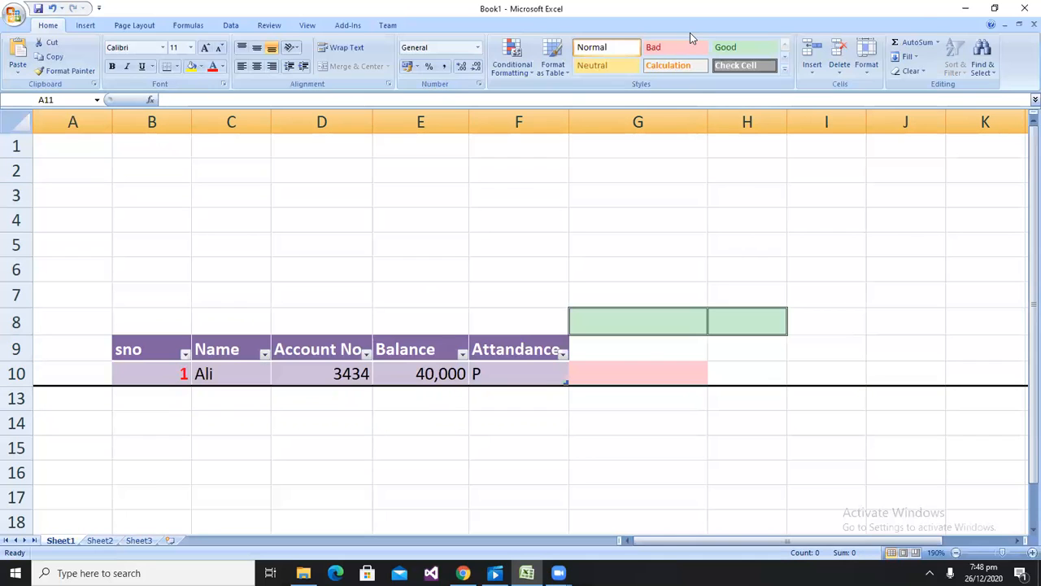
pyautogui.click(868, 65)
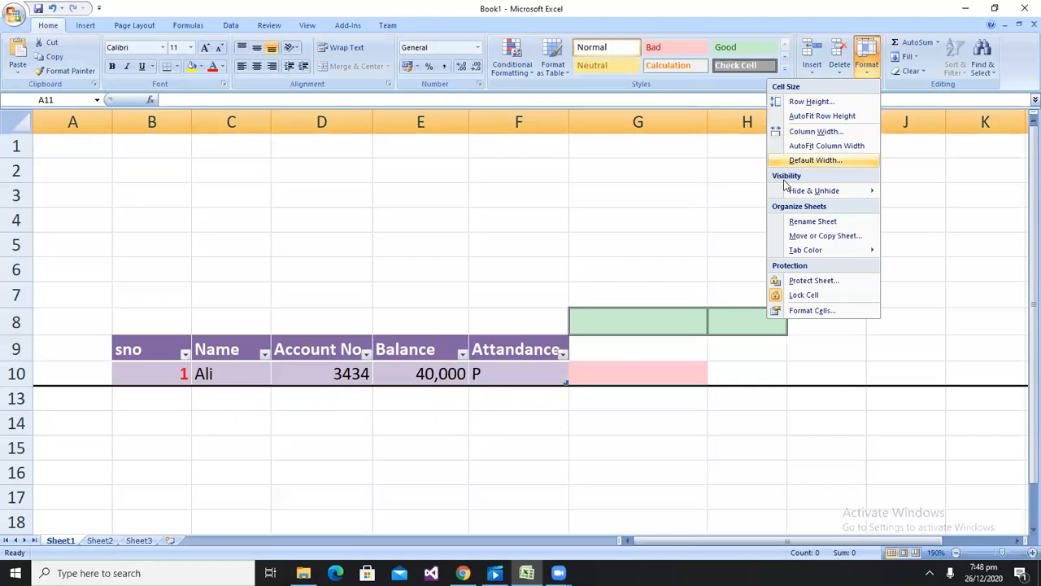
pyautogui.moveTo(787, 192)
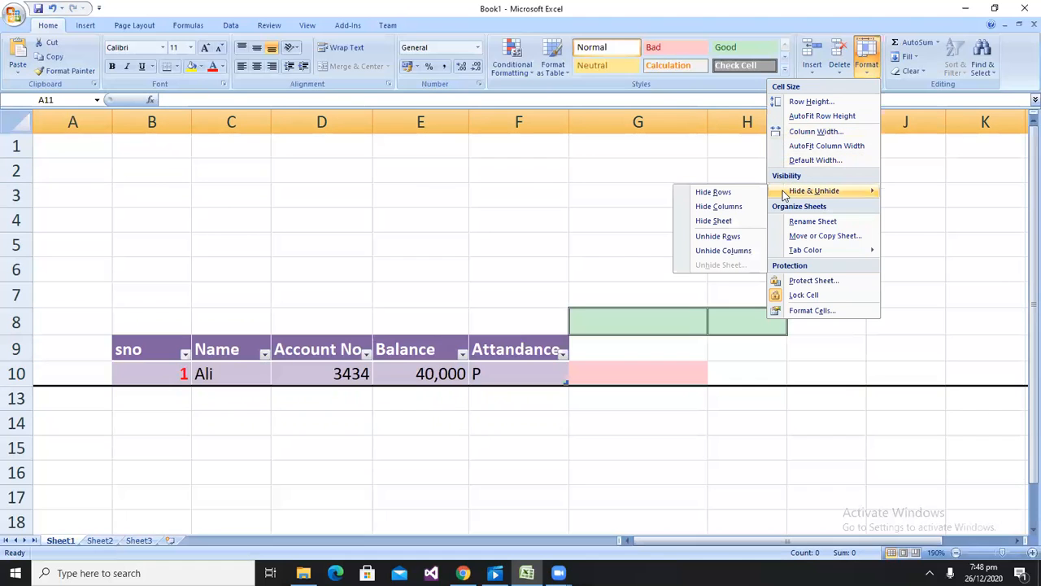
pyautogui.click(717, 237)
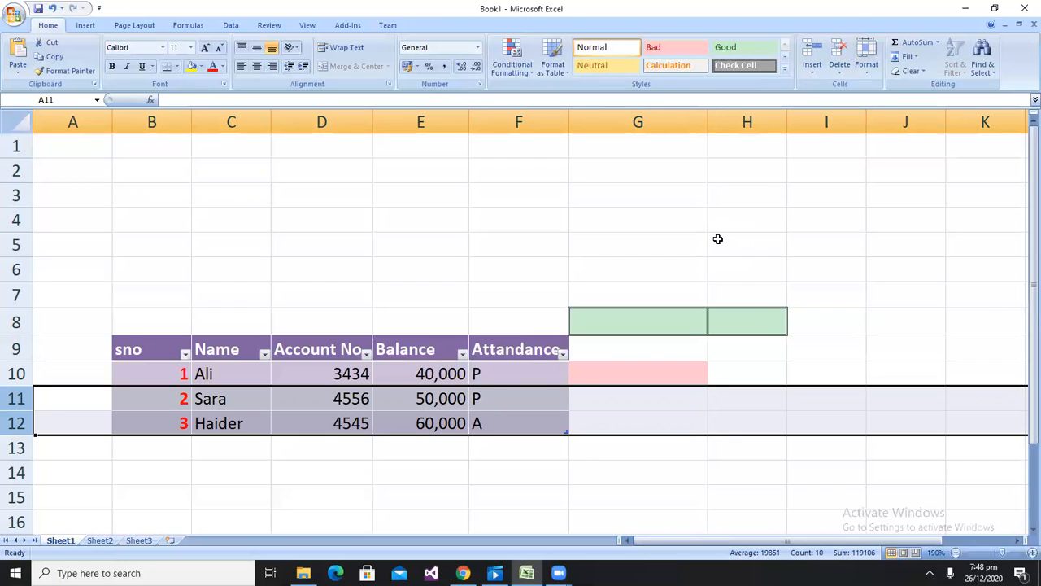
# Rename Sheet1 as owais
pyautogui.click(856, 75)
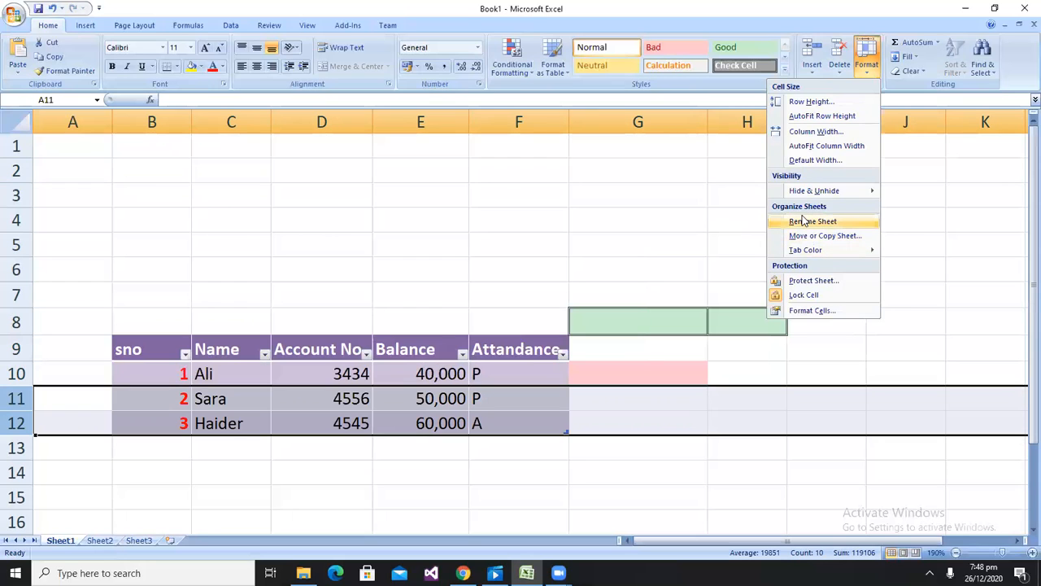
pyautogui.click(361, 485)
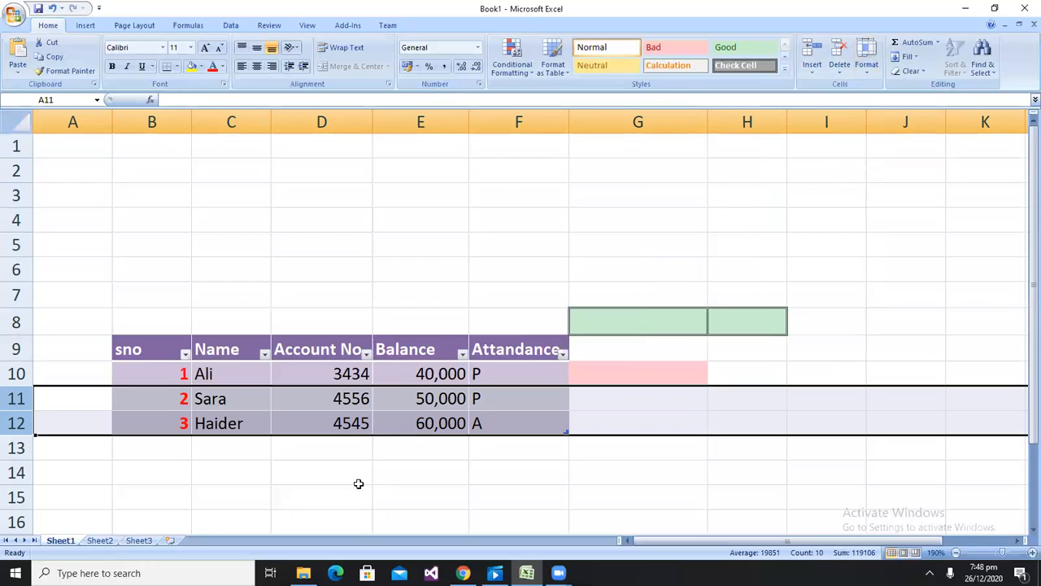
pyautogui.rightClick(72, 548)
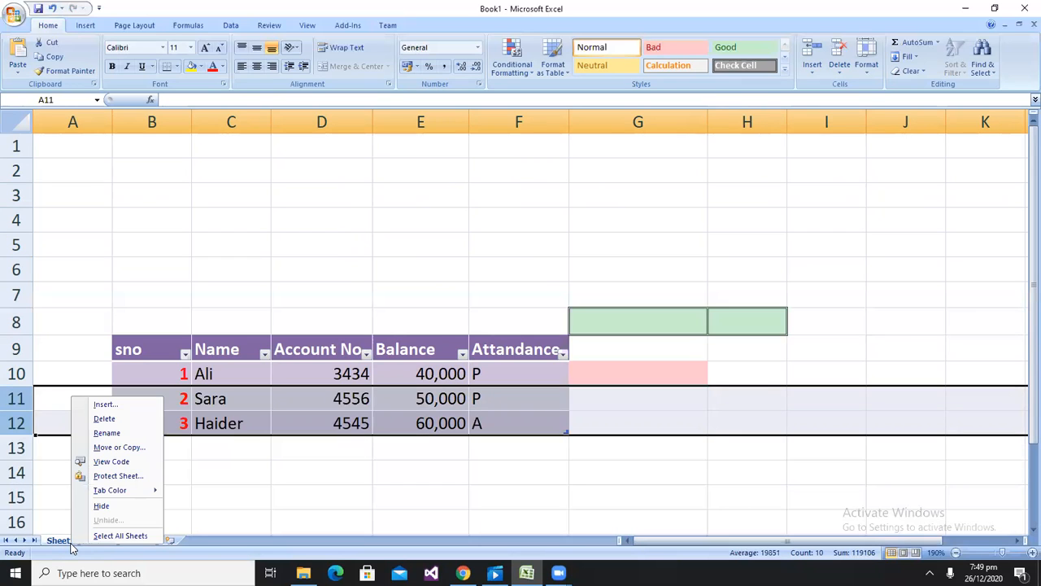
pyautogui.click(105, 434)
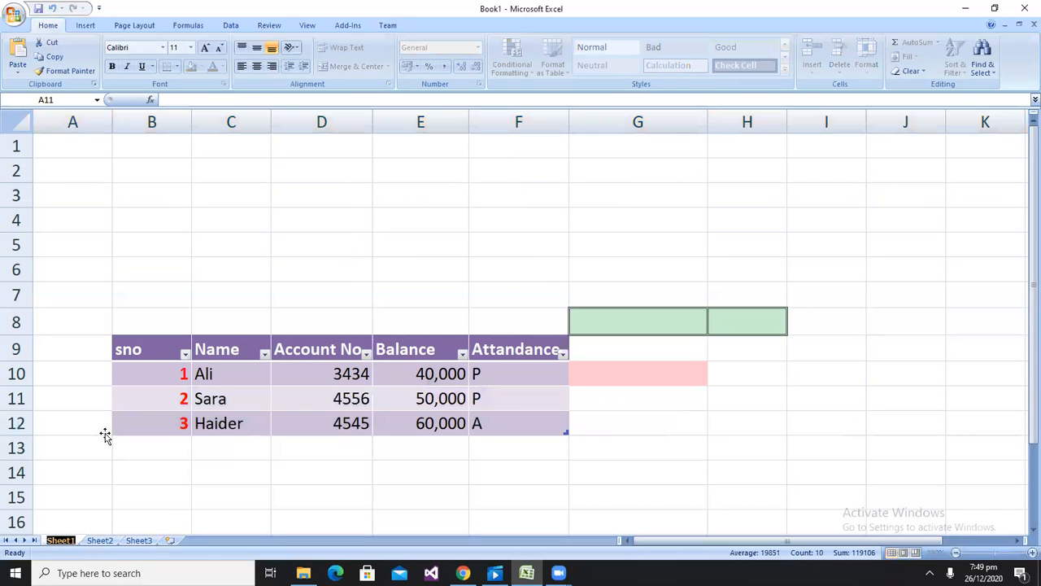
pyautogui.write('owais')
pyautogui.press('Return')
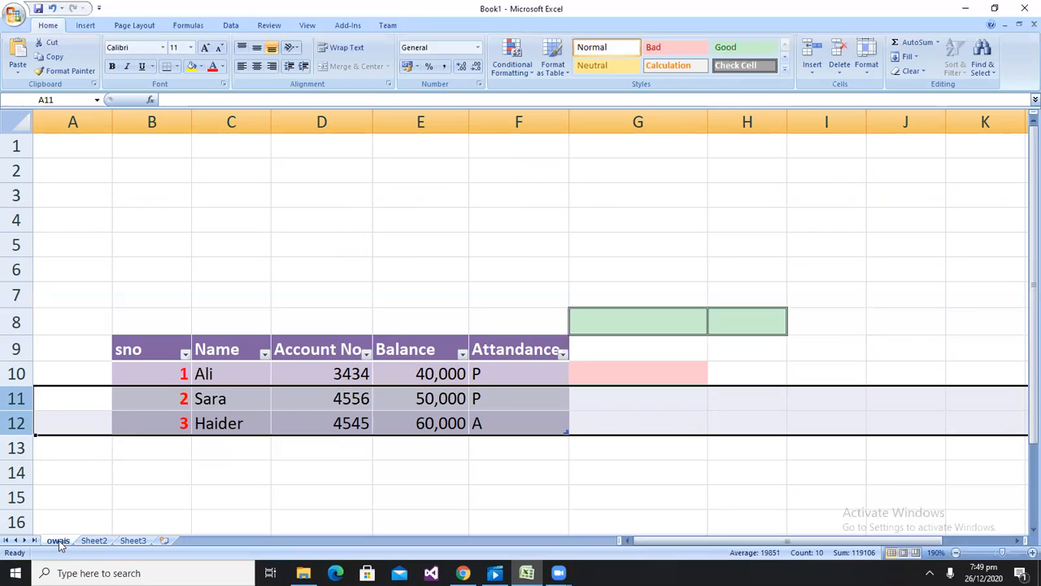
# Move the owais sheet to the end, after Sheet3
pyautogui.moveTo(59, 545); pyautogui.dragTo(104, 548)
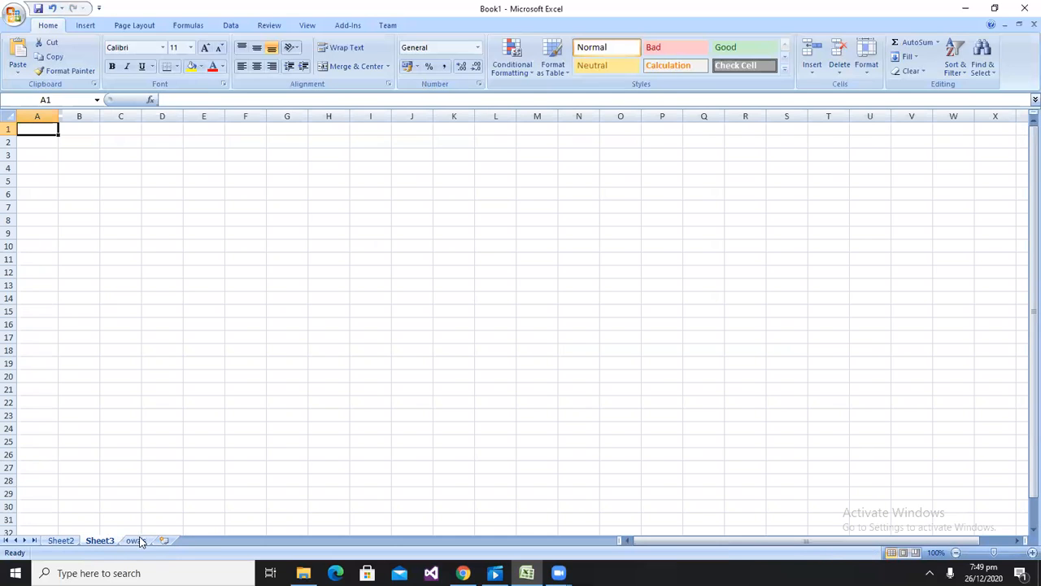
pyautogui.click(138, 542)
pyautogui.rightClick(138, 541)
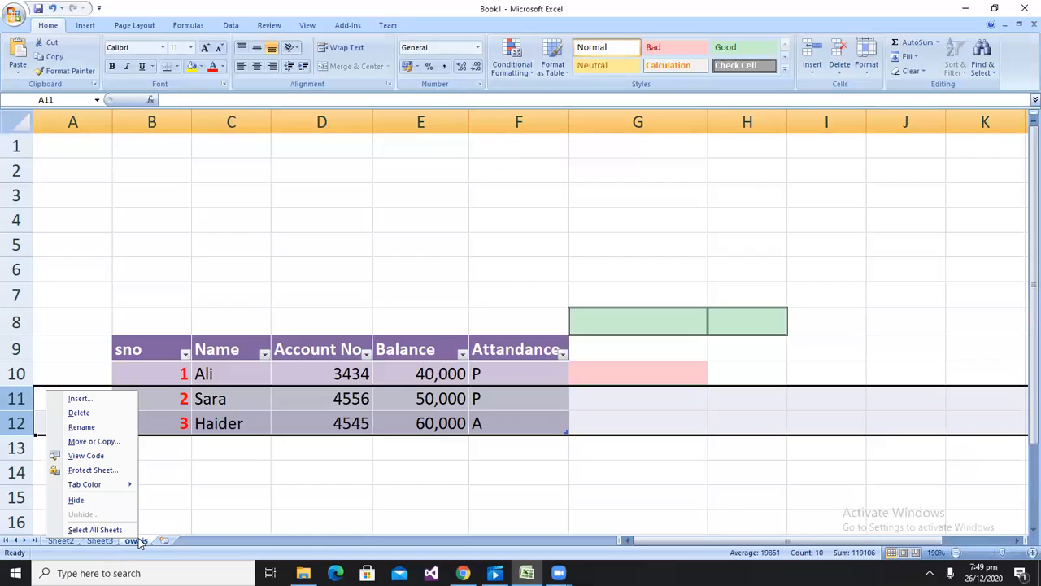
pyautogui.click(96, 442)
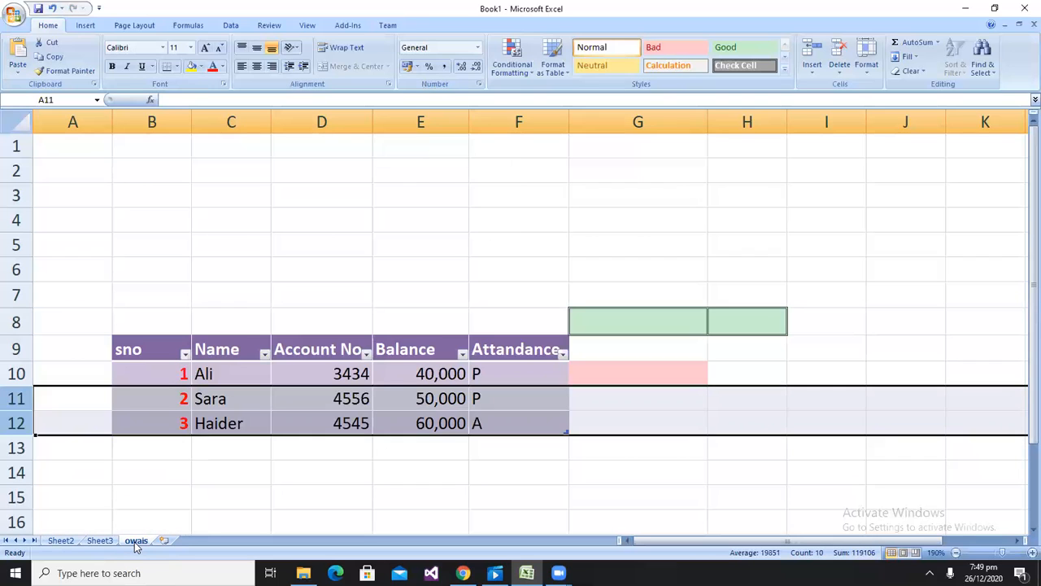
pyautogui.click(869, 71)
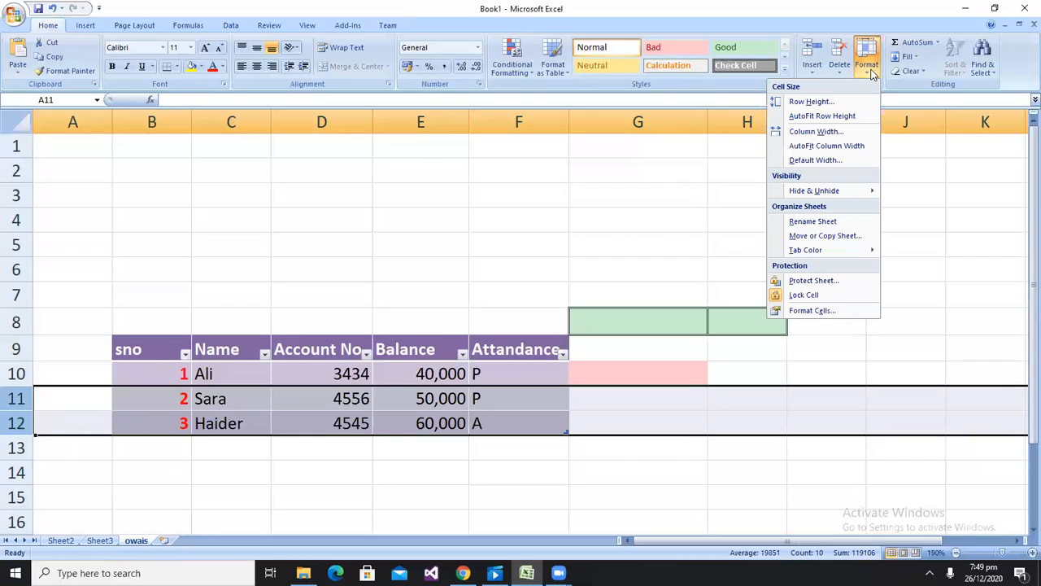
pyautogui.moveTo(797, 247)
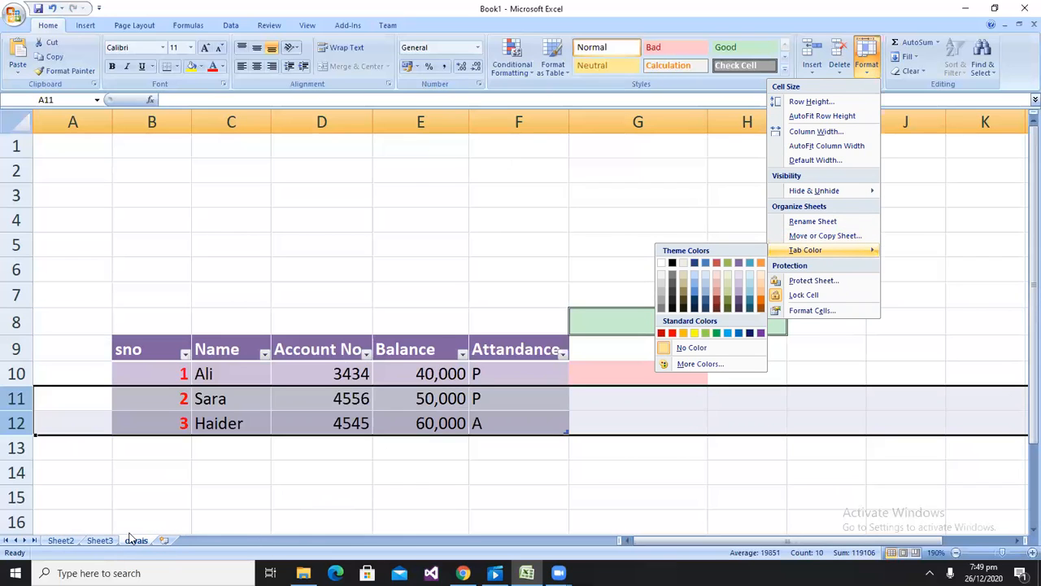
pyautogui.click(68, 543)
pyautogui.click(99, 541)
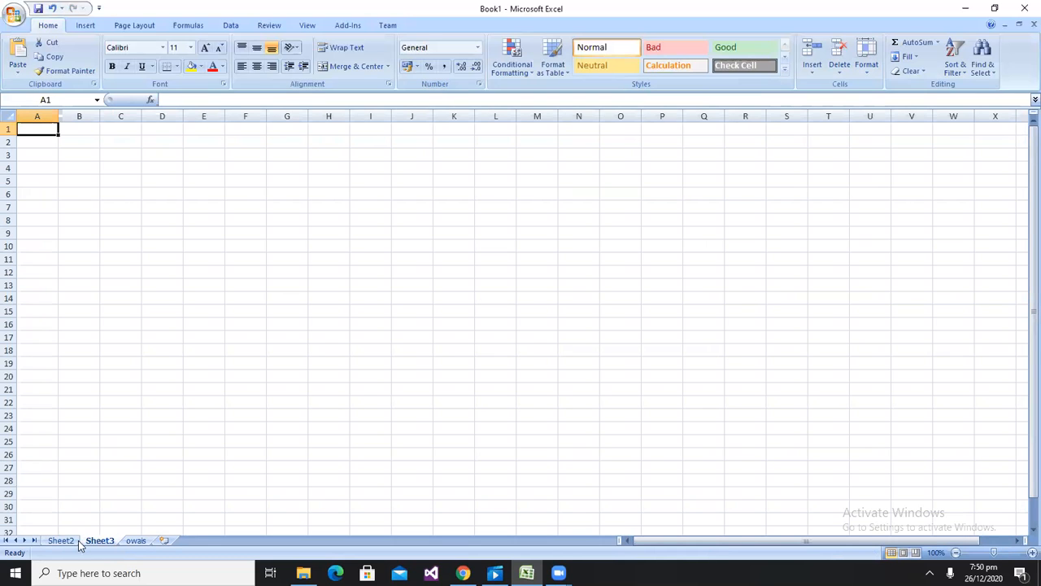
# Set the owais sheet's tab colour to red
pyautogui.rightClick(130, 542)
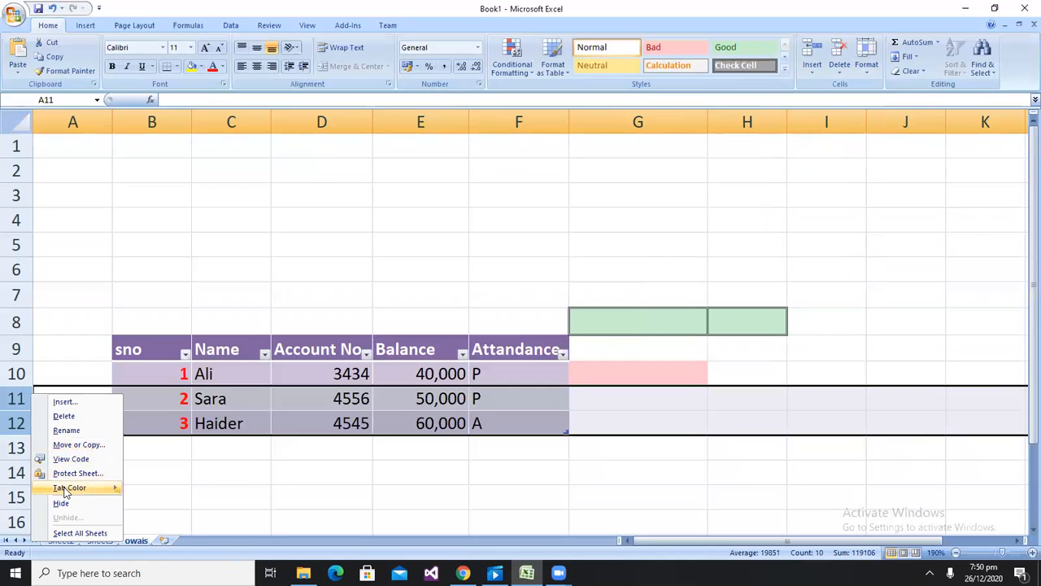
pyautogui.moveTo(70, 488)
pyautogui.click(139, 521)
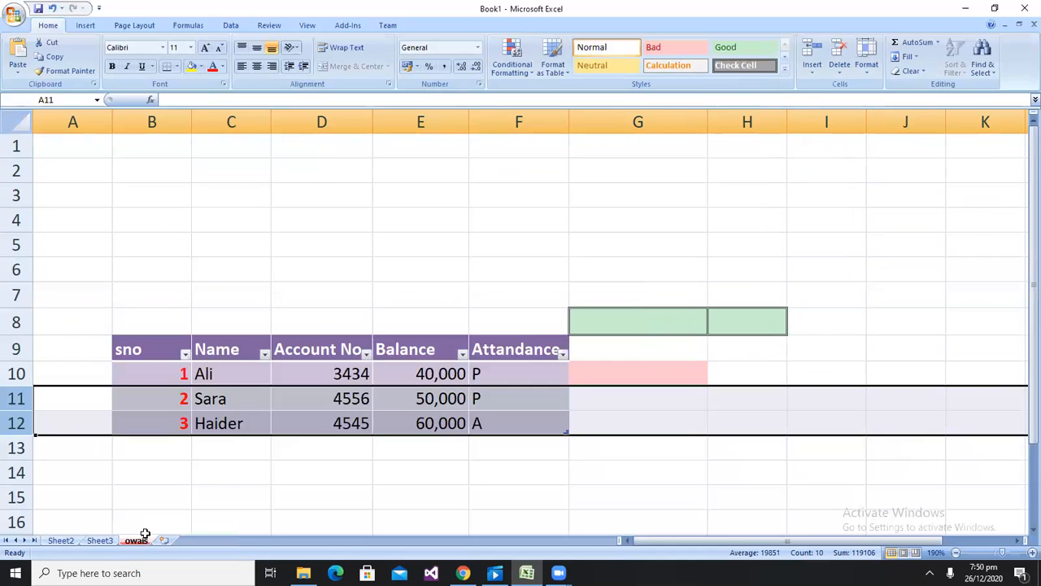
pyautogui.click(104, 529)
pyautogui.click(100, 541)
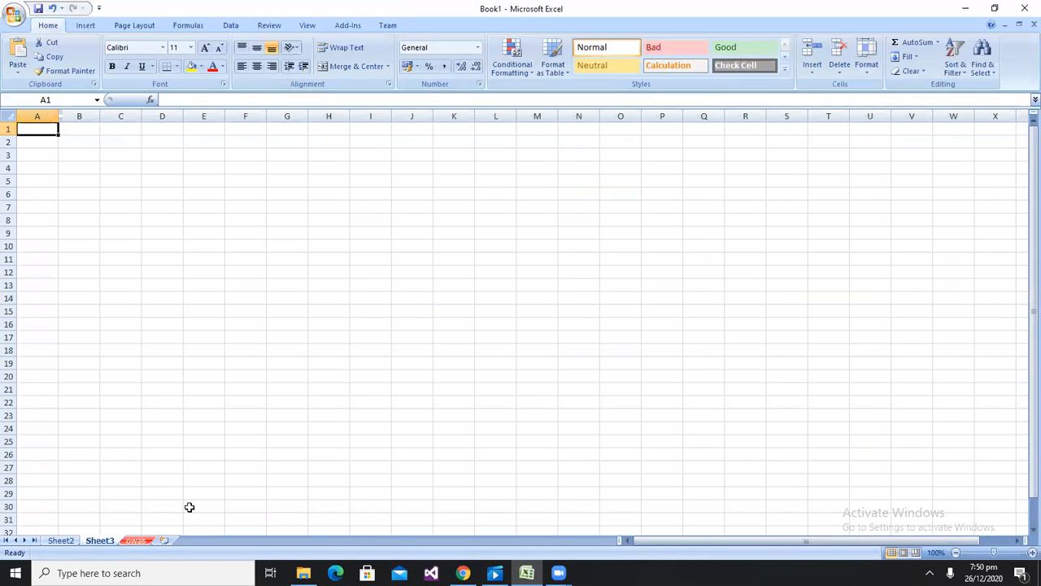
# Protect the owais sheet with a password, confirming the password when asked
pyautogui.click(135, 541)
pyautogui.click(869, 74)
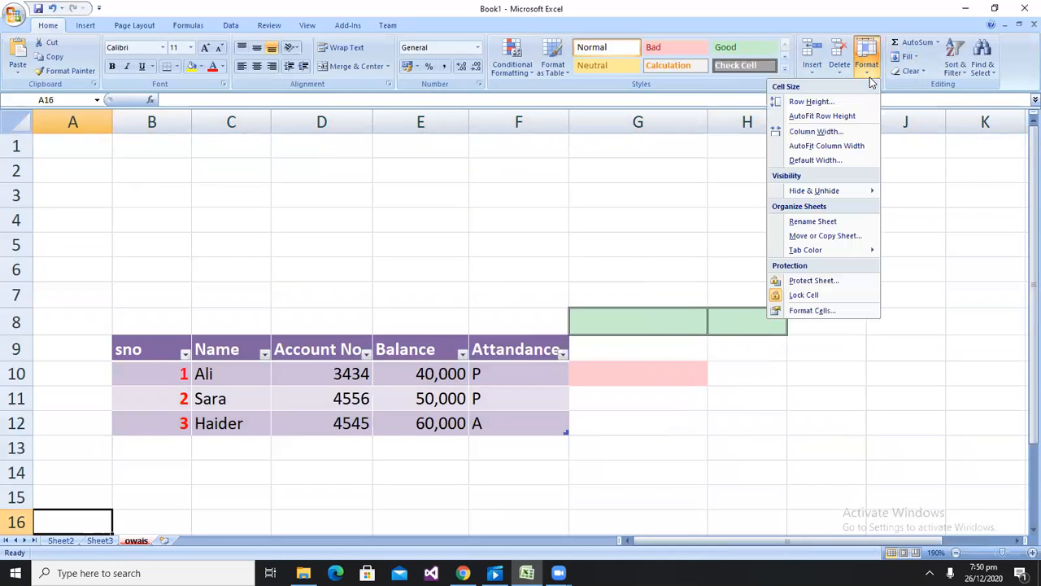
pyautogui.click(814, 281)
pyautogui.write('123')
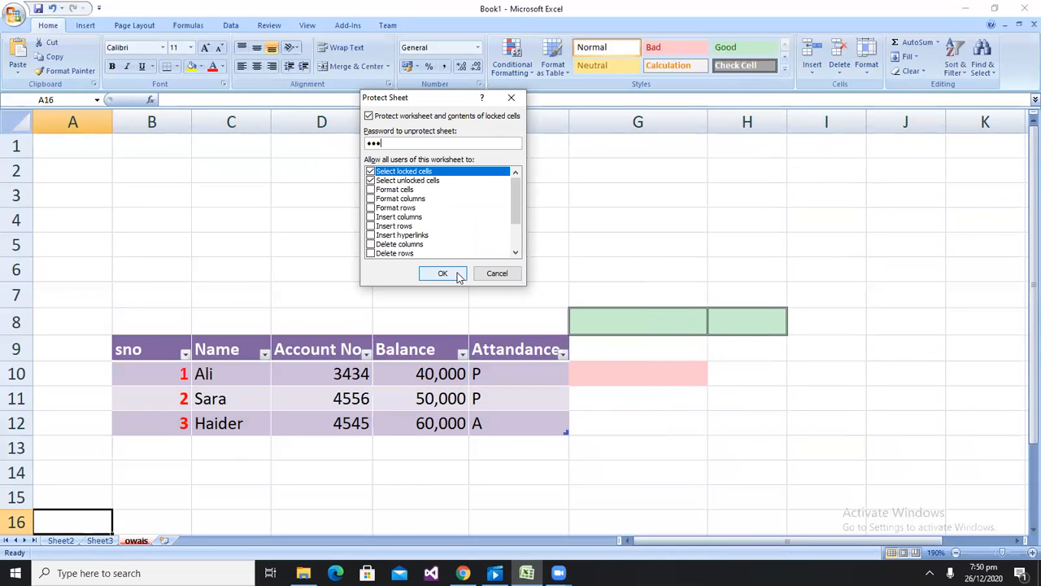
pyautogui.click(443, 273)
pyautogui.write('123')
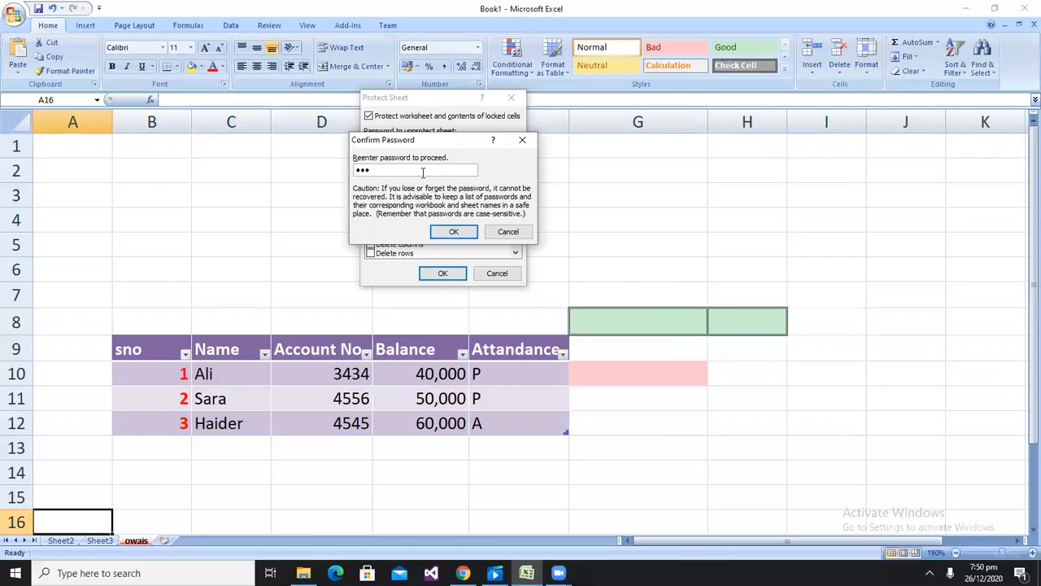
pyautogui.click(453, 231)
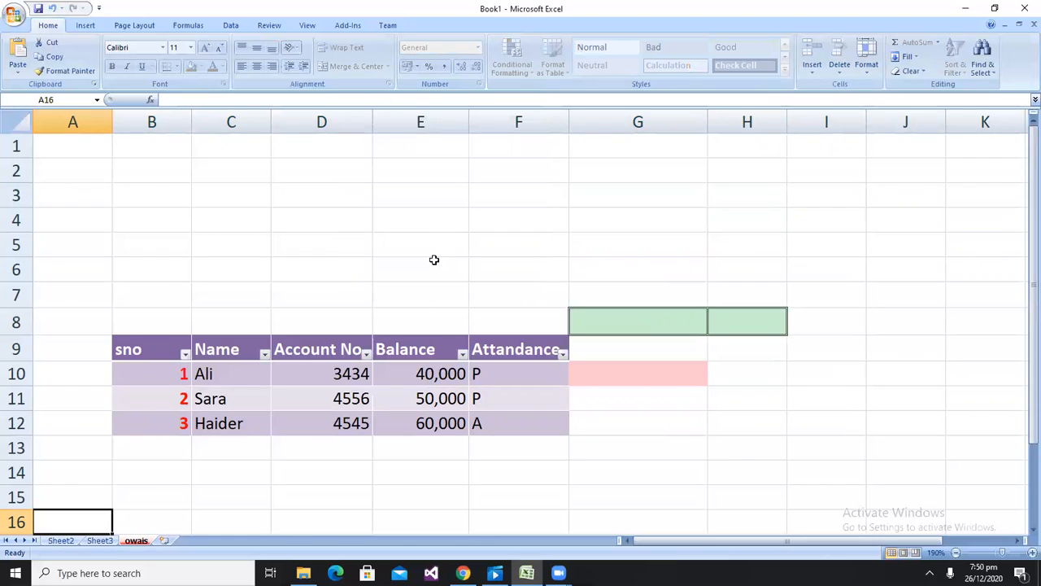
# Try to edit cells on the protected sheet
pyautogui.click(374, 204)
pyautogui.doubleClick(375, 205)
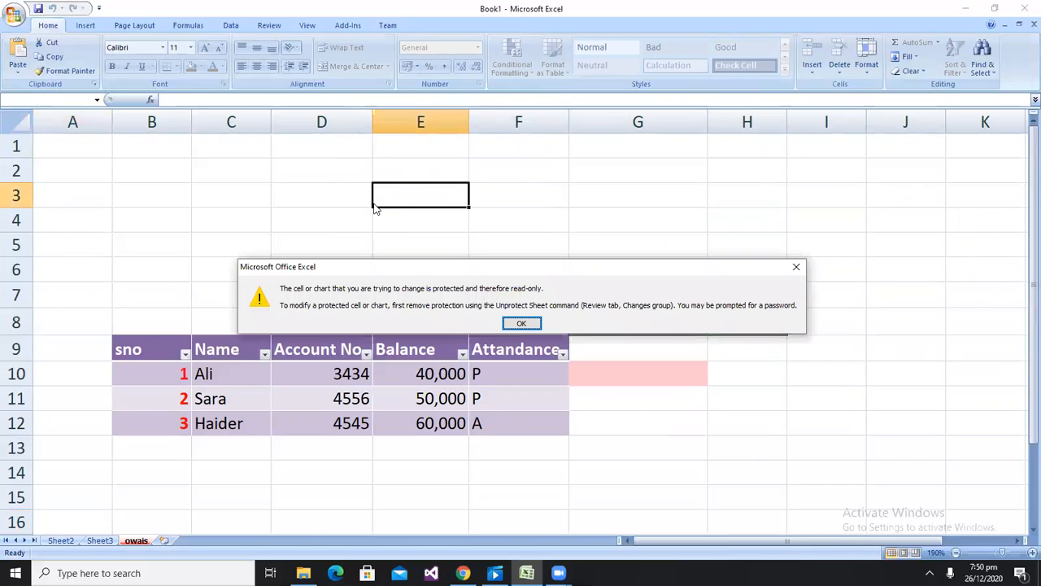
pyautogui.press('Return')
pyautogui.press('a')
pyautogui.press('Return')
pyautogui.press('Right')
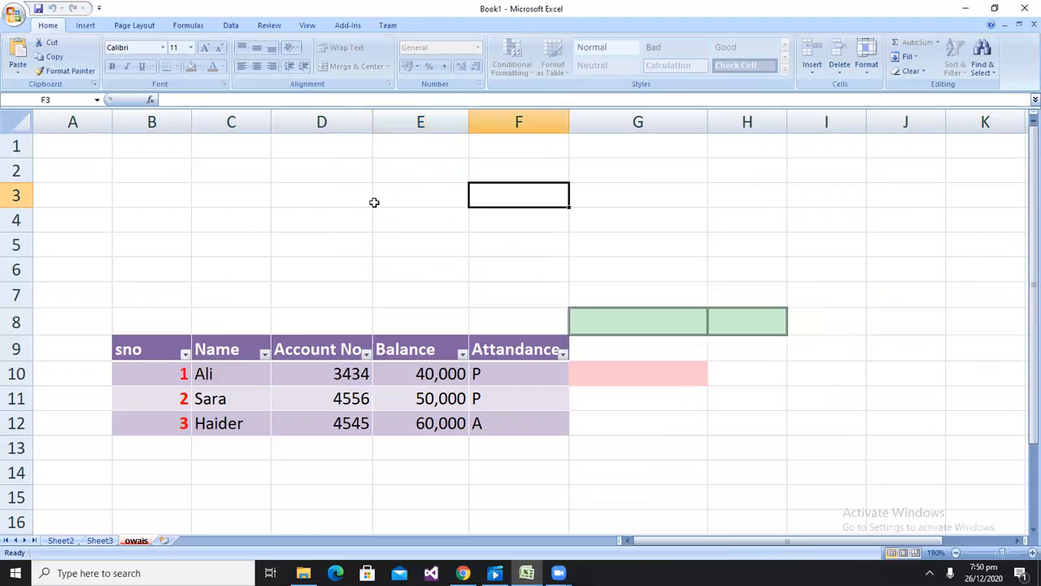
pyautogui.press('Right')
pyautogui.press('Down')
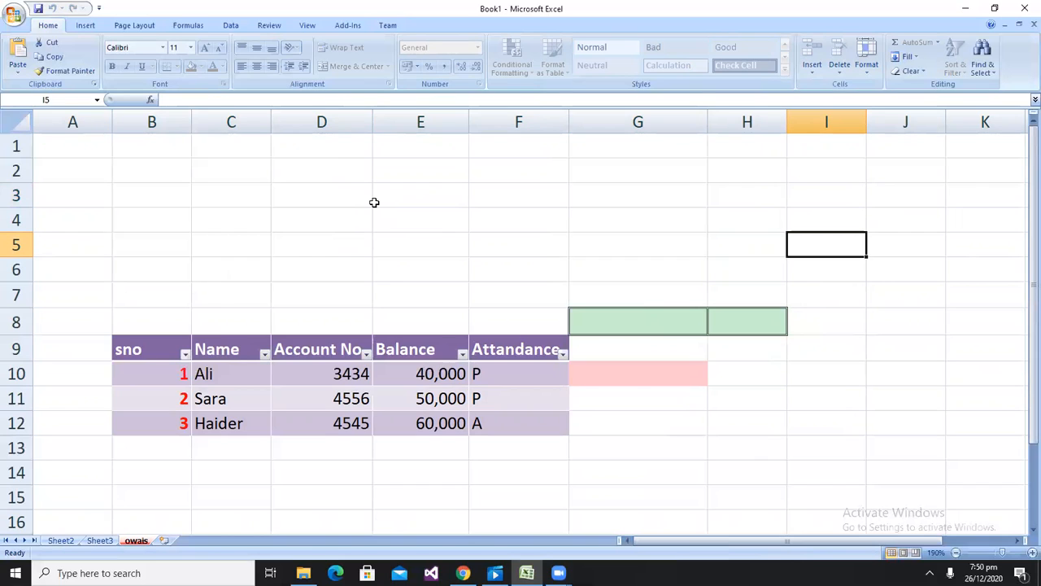
# Unprotect the sheet by entering its password
pyautogui.click(867, 65)
pyautogui.click(806, 281)
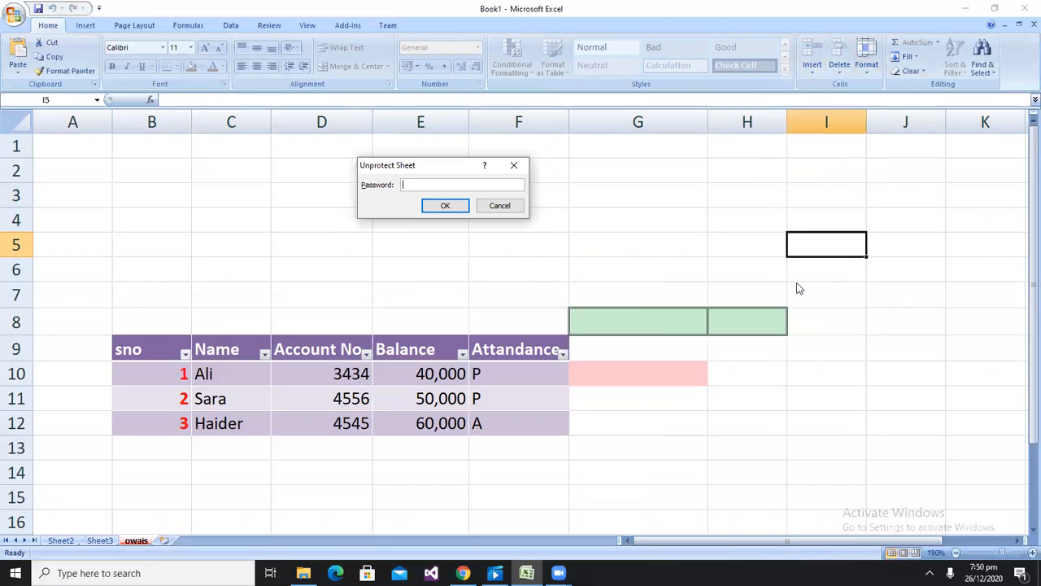
pyautogui.write('123')
pyautogui.press('Return')
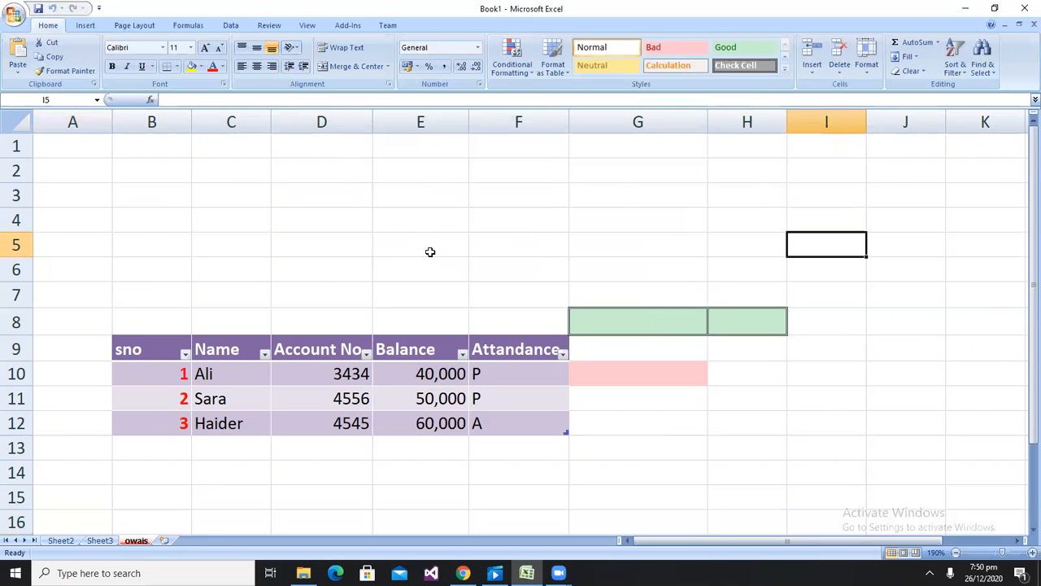
# Enter xdf in cell I5
pyautogui.write('xdf')
pyautogui.press('Return')
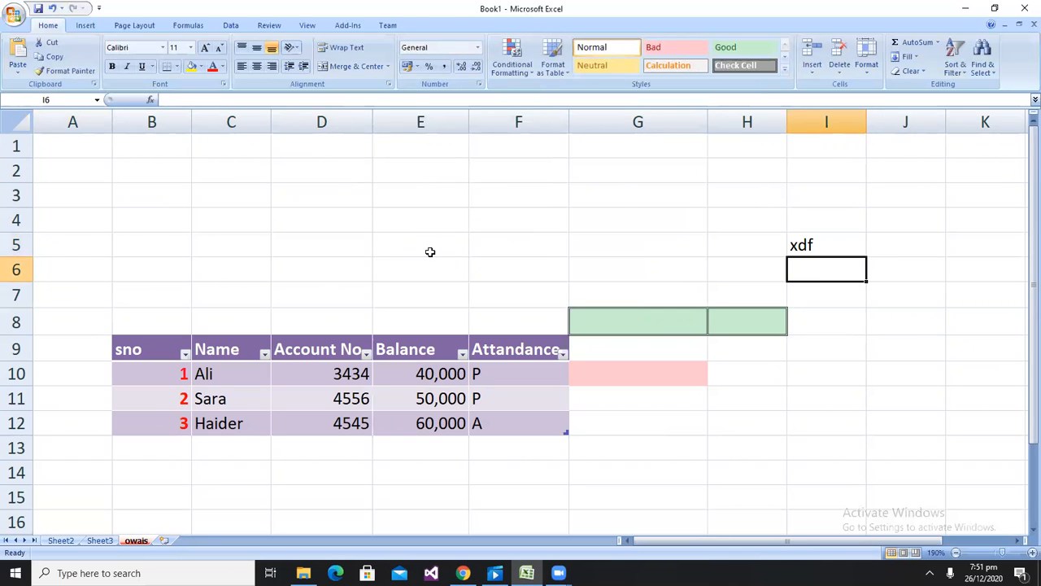
pyautogui.press('Return')
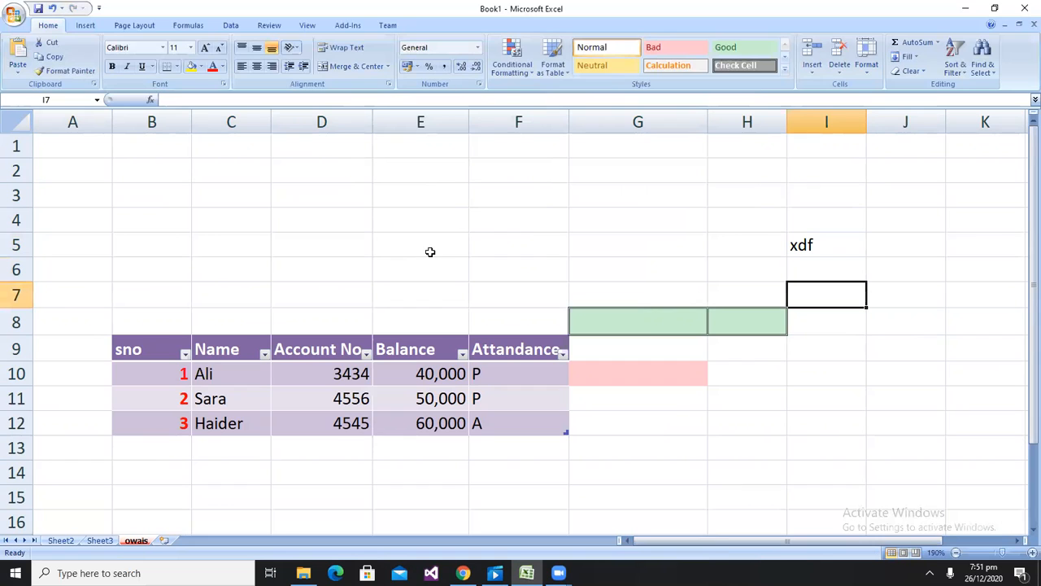
# Open the sheet format options and the AutoSum function list without choosing anything
pyautogui.click(864, 72)
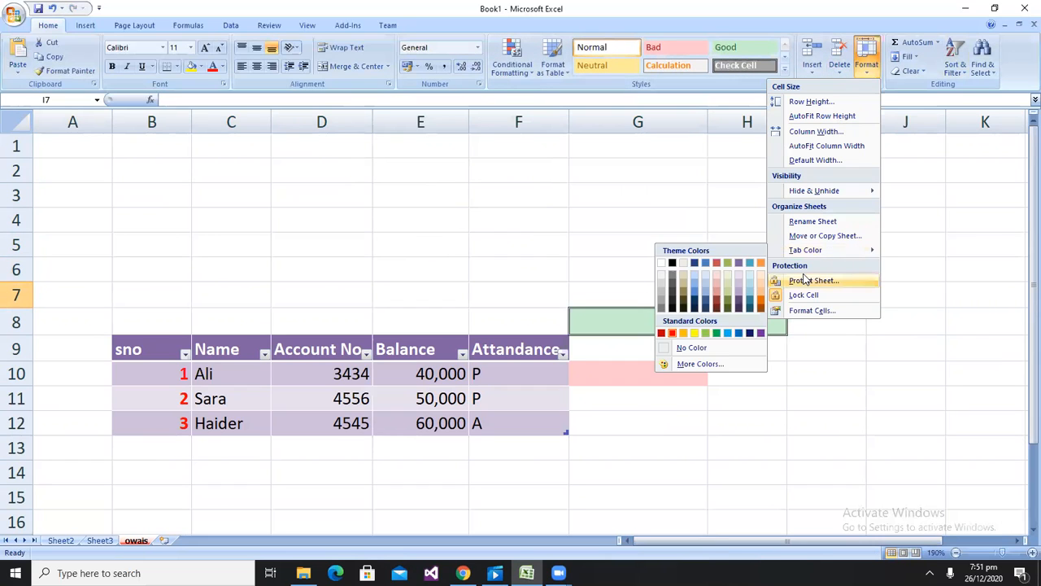
pyautogui.click(1001, 161)
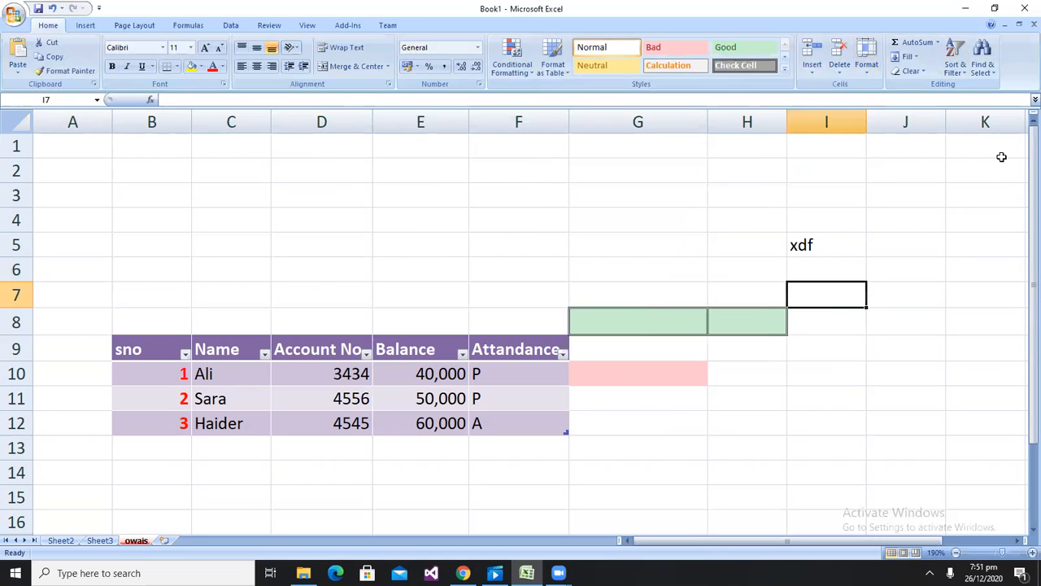
pyautogui.click(938, 45)
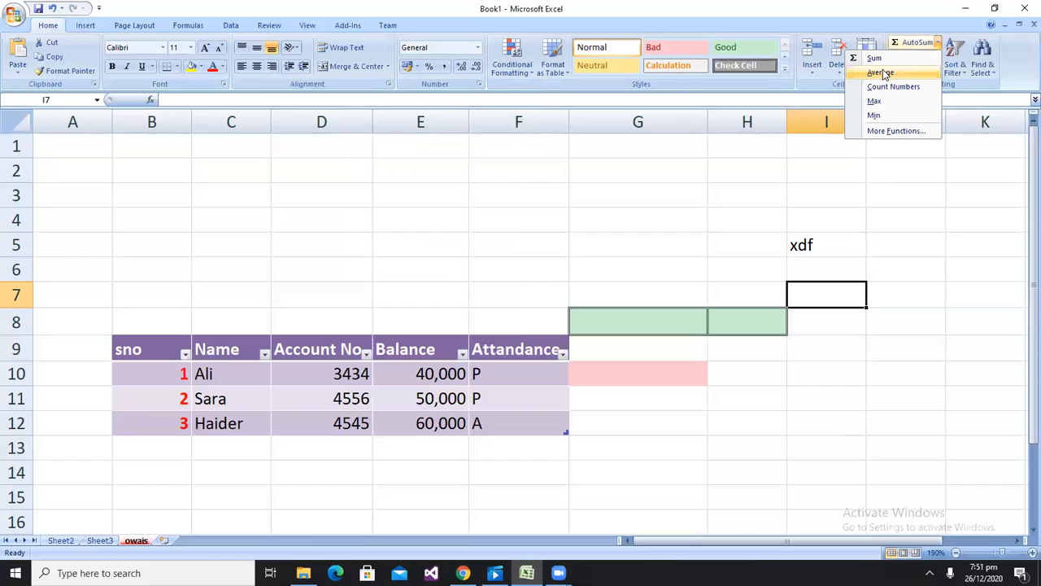
pyautogui.press('Down')
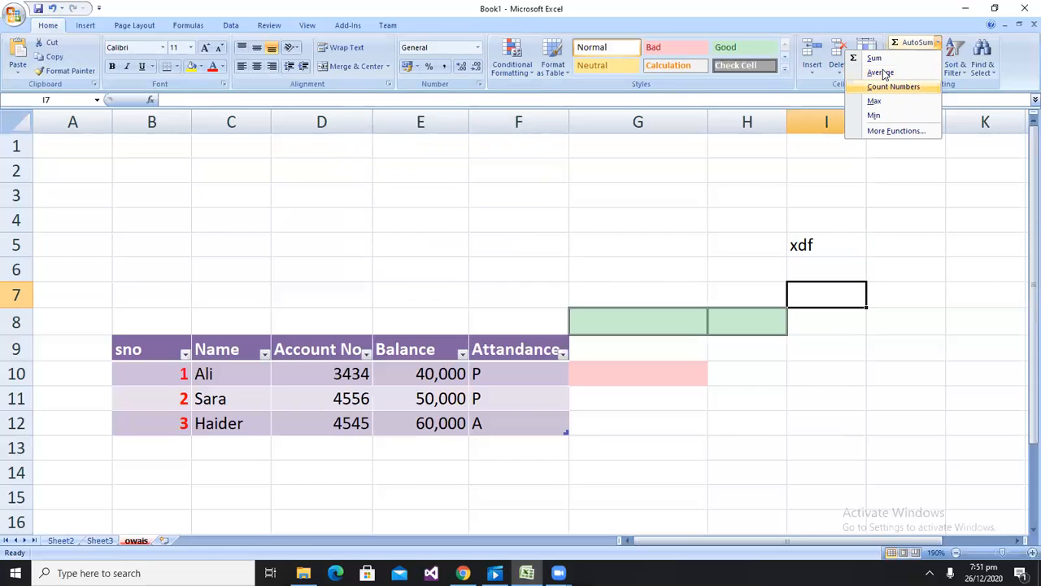
pyautogui.press('Escape')
# Enter the numbers 34, 3 and 443 in cells E16 to E18
pyautogui.press('Down')
pyautogui.press('Down')
pyautogui.press('Down')
pyautogui.press('Down')
pyautogui.press('Down')
pyautogui.press('Down')
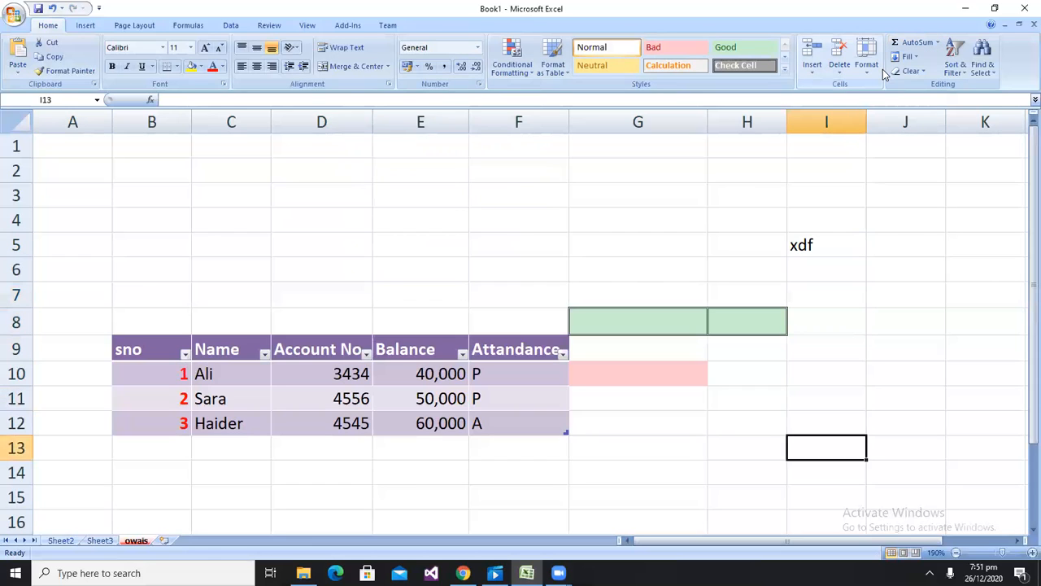
pyautogui.press('Left')
pyautogui.press('Left')
pyautogui.press('Left')
pyautogui.press('Left')
pyautogui.press('Down')
pyautogui.press('Down')
pyautogui.press('Down')
pyautogui.press('Up')
pyautogui.press('Down')
pyautogui.press('Down')
pyautogui.press('Down')
pyautogui.press('Up')
pyautogui.press('Up')
pyautogui.write('34')
pyautogui.press('Return')
pyautogui.write('3')
pyautogui.press('Return')
pyautogui.write('443')
pyautogui.press('Return')
pyautogui.press('Right')
pyautogui.press('Up')
pyautogui.press('Up')
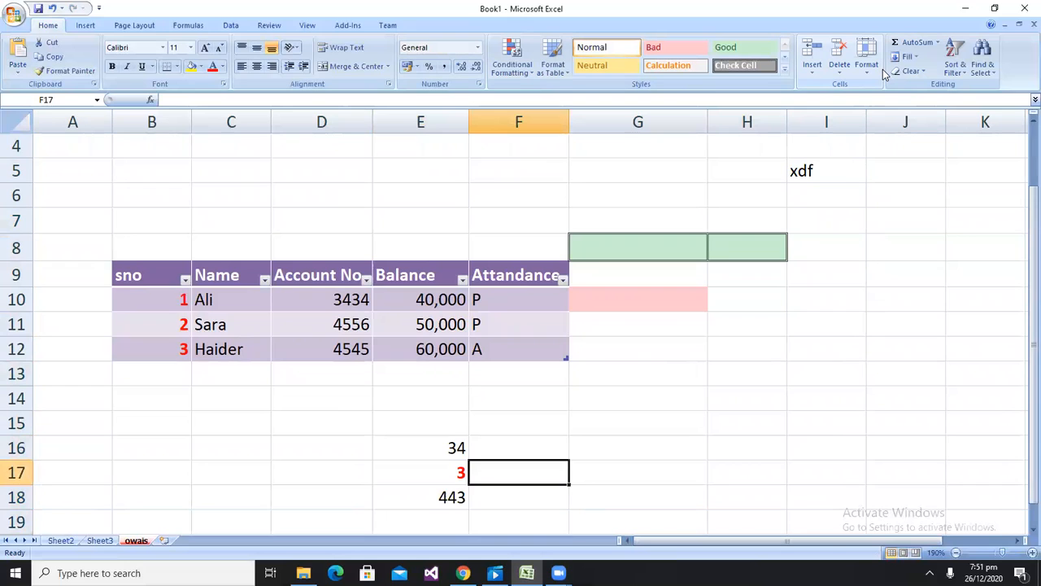
pyautogui.press('Down')
pyautogui.press('Down')
pyautogui.press('Down')
pyautogui.press('Left')
pyautogui.write('=sum(')
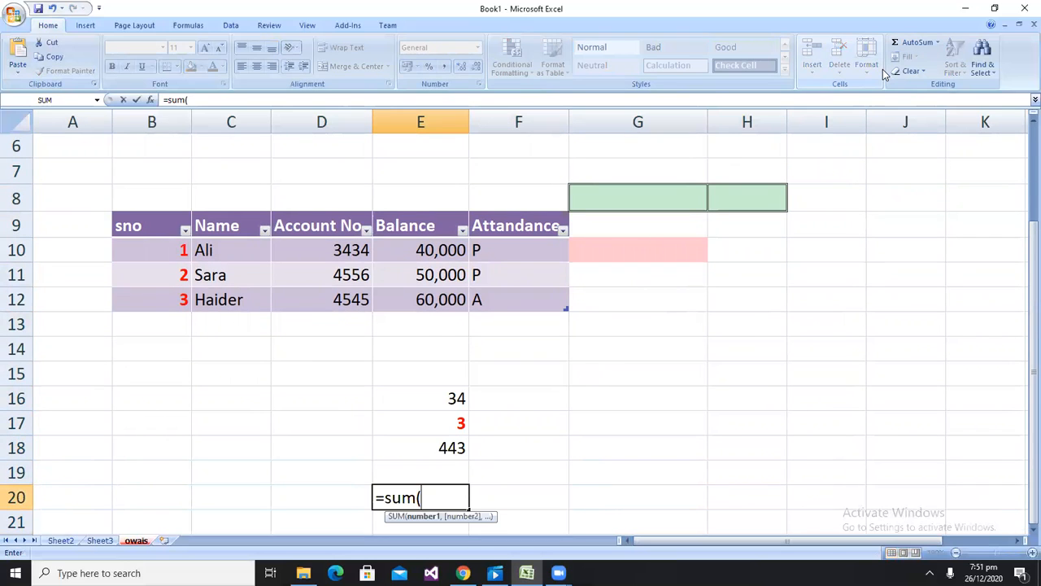
pyautogui.click(859, 274)
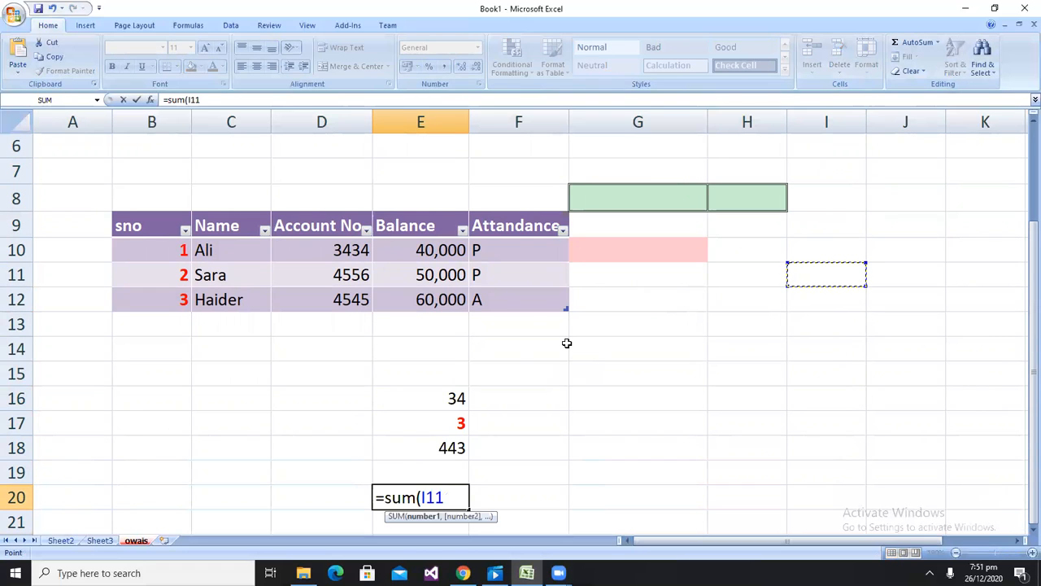
pyautogui.press('Escape')
# Calculate the average of E16:E18 in cell E20 with the AVERAGE function
pyautogui.write('=averrag')
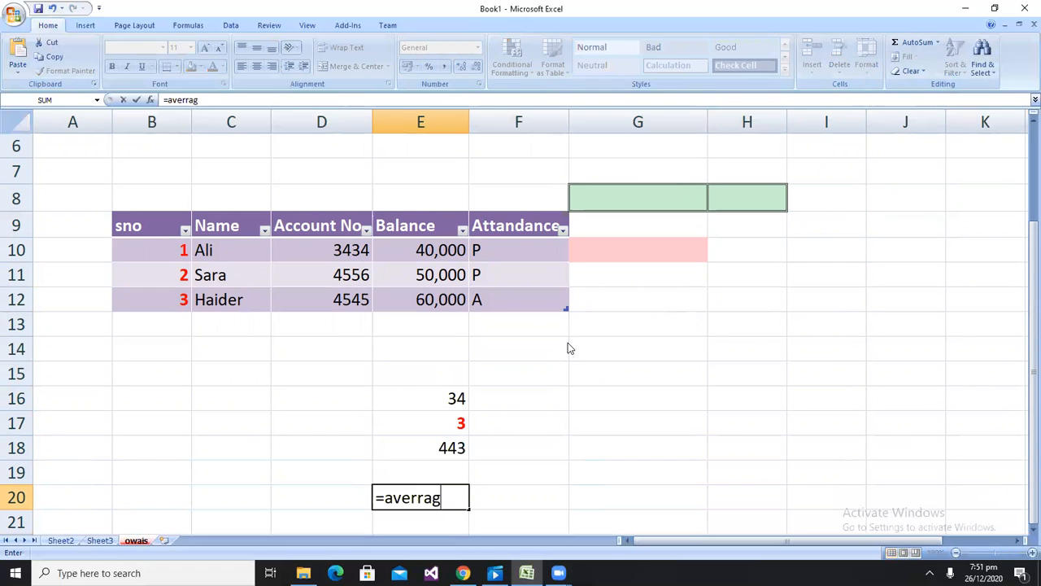
pyautogui.press('BackSpace')
pyautogui.press('BackSpace')
pyautogui.press('BackSpace')
pyautogui.write('age(')
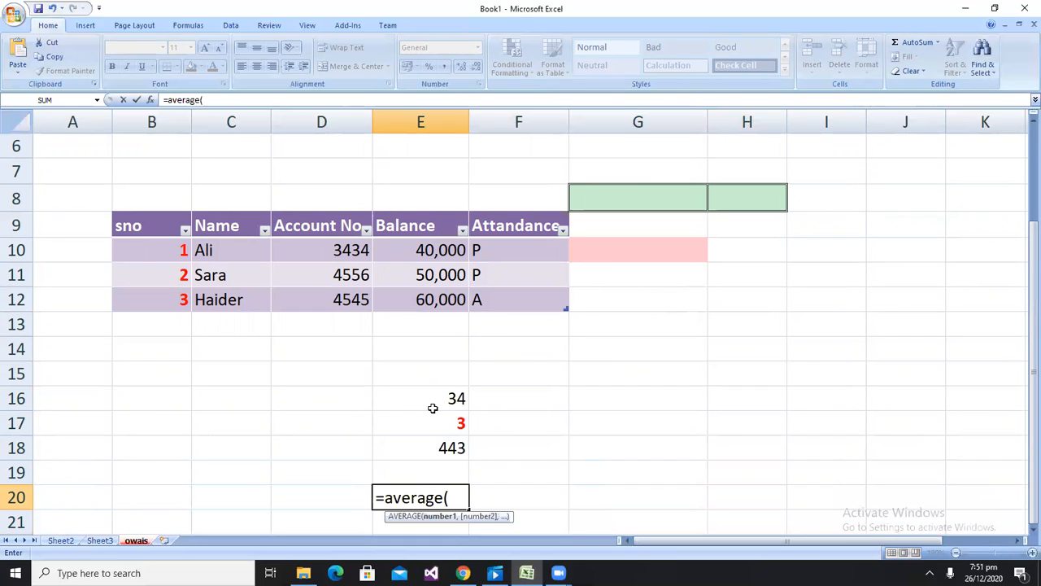
pyautogui.moveTo(435, 402); pyautogui.dragTo(420, 439)
pyautogui.write(')')
pyautogui.press('Return')
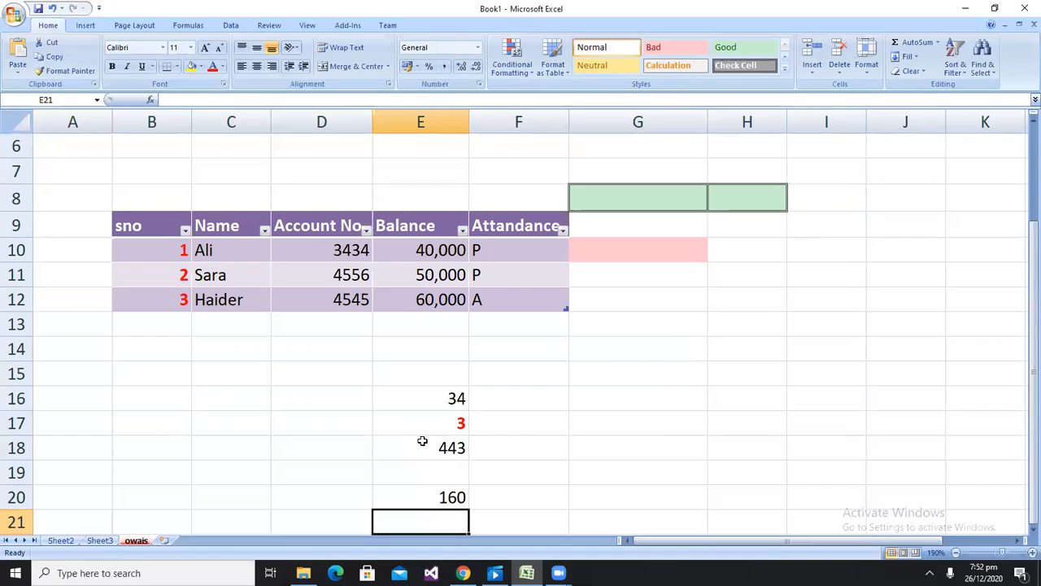
# In F20, enter a formula summing E16:E18 and dividing the result by 3
pyautogui.press('Right')
pyautogui.press('Right')
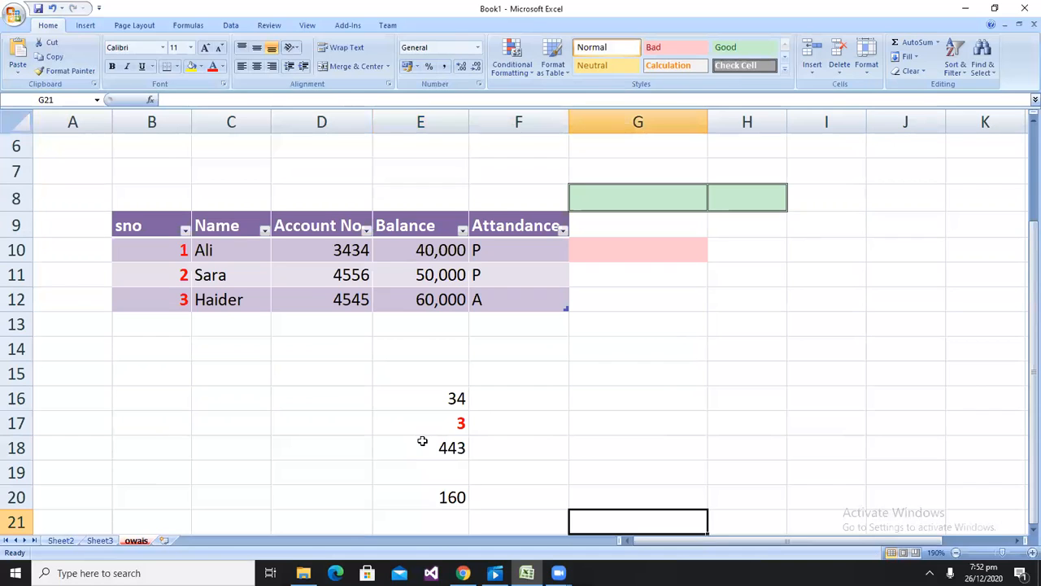
pyautogui.press('Left')
pyautogui.press('Up')
pyautogui.write('=sum(')
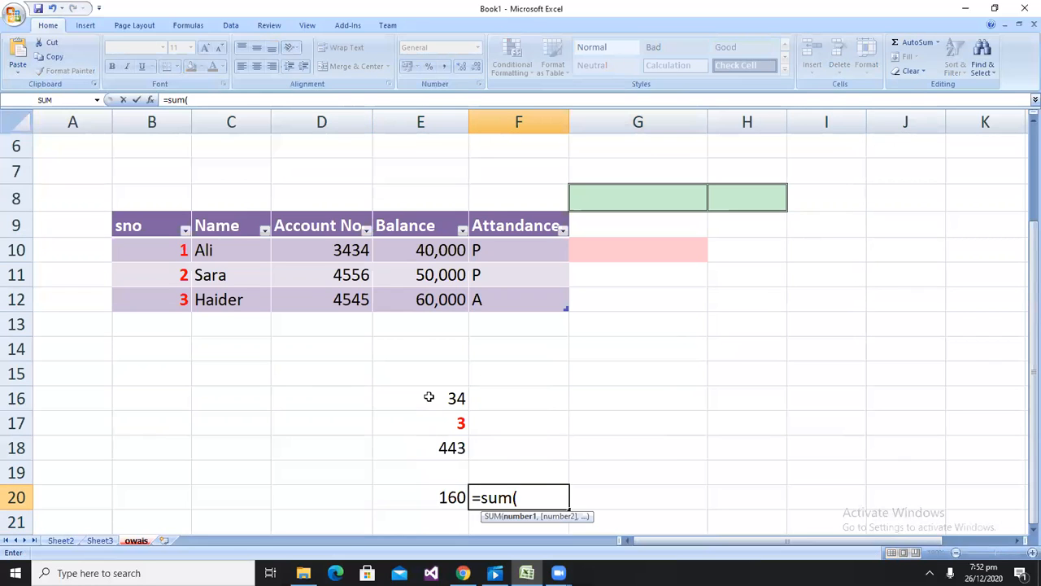
pyautogui.moveTo(428, 397); pyautogui.dragTo(425, 445)
pyautogui.write(')')
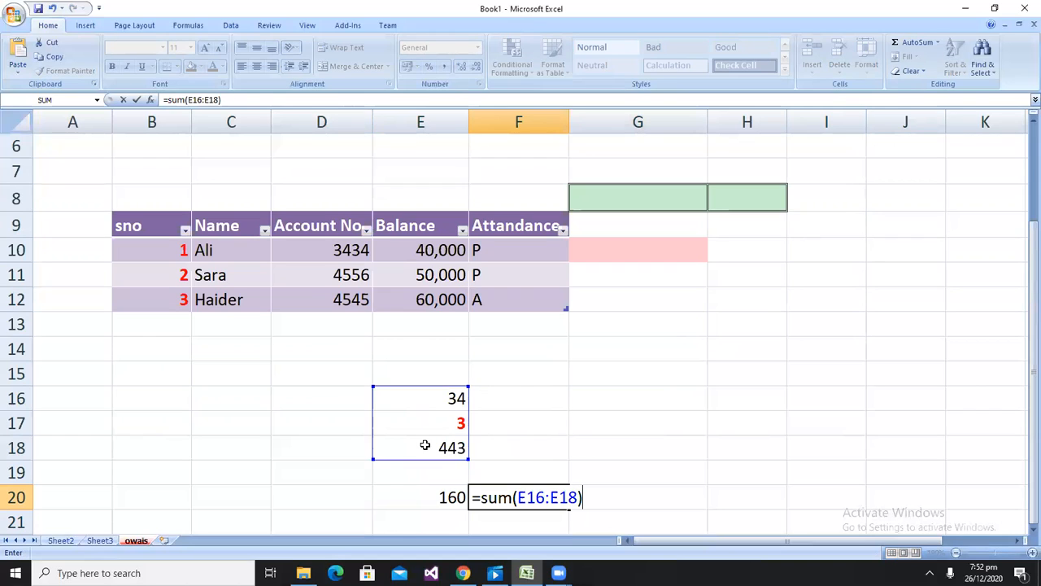
pyautogui.write('/3')
pyautogui.press('Return')
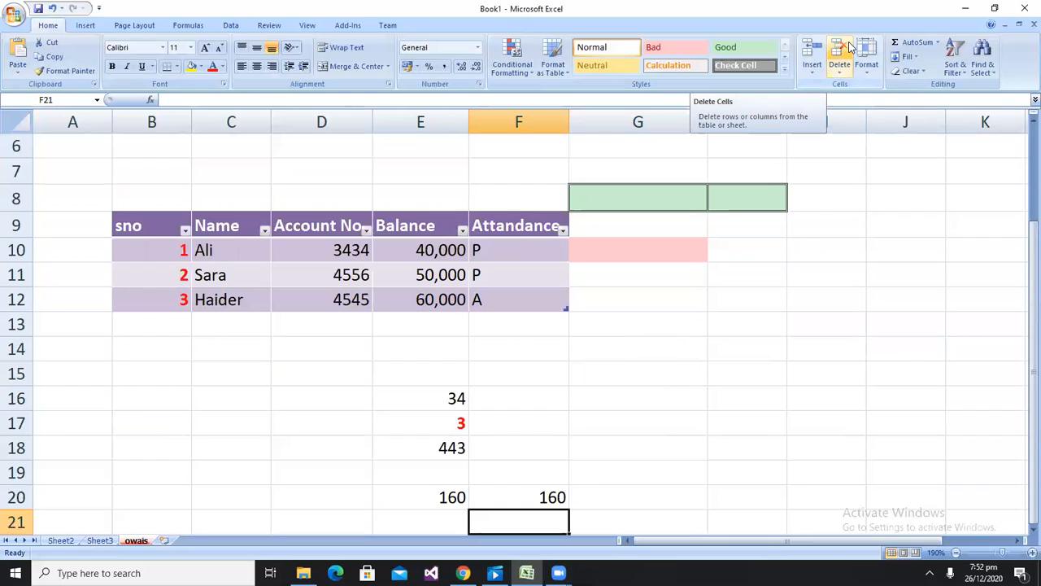
# Enter owais in cell I11
pyautogui.click(938, 43)
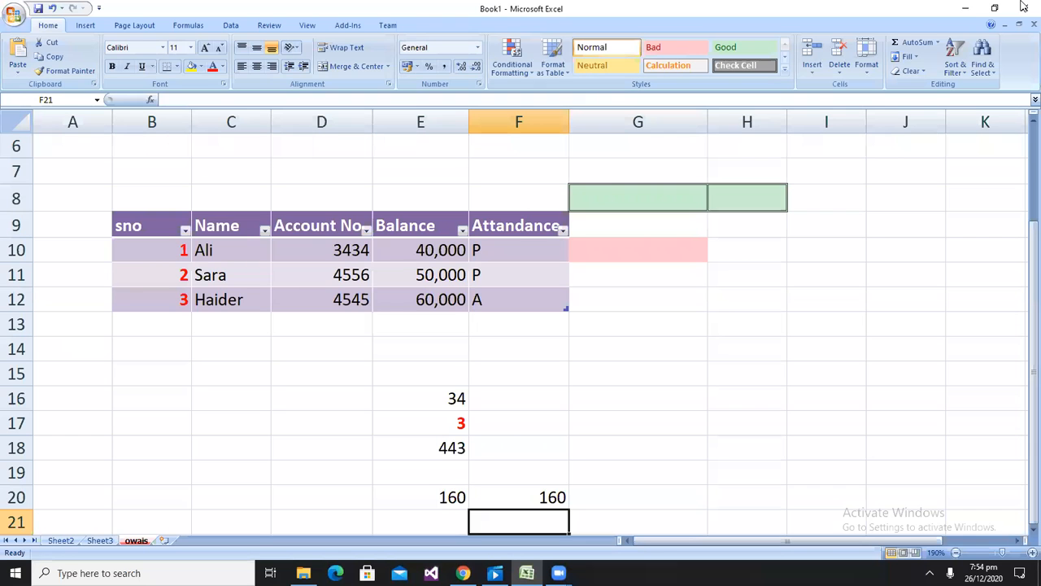
pyautogui.click(722, 304)
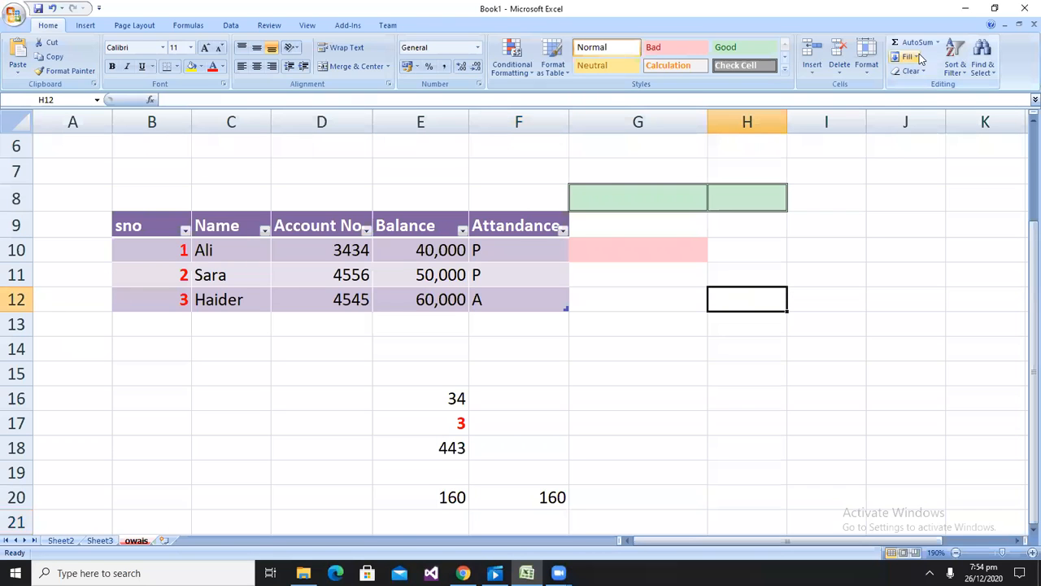
pyautogui.click(836, 225)
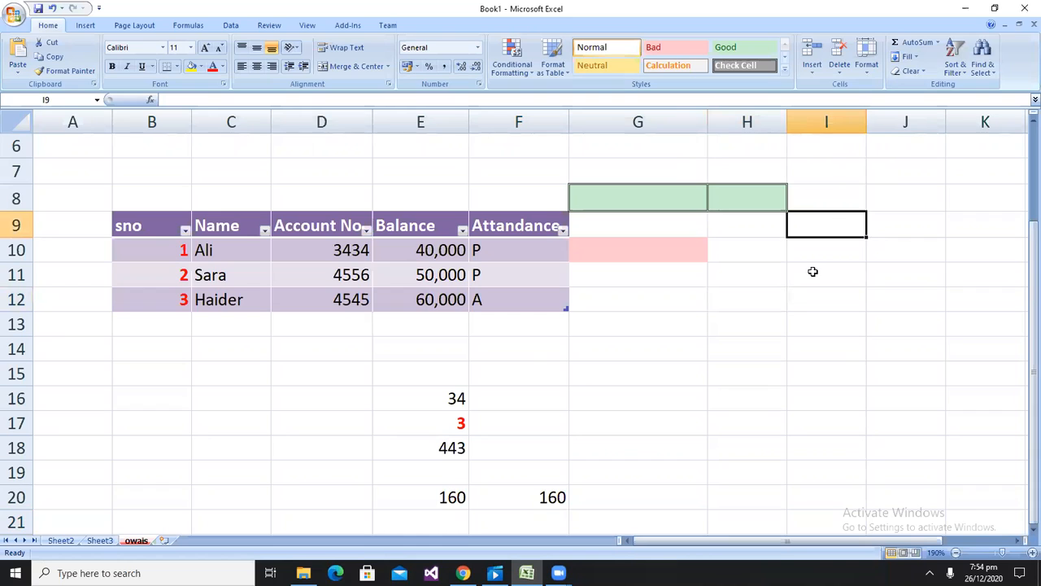
pyautogui.click(812, 274)
pyautogui.write('owais')
pyautogui.press('Return')
pyautogui.click(813, 275)
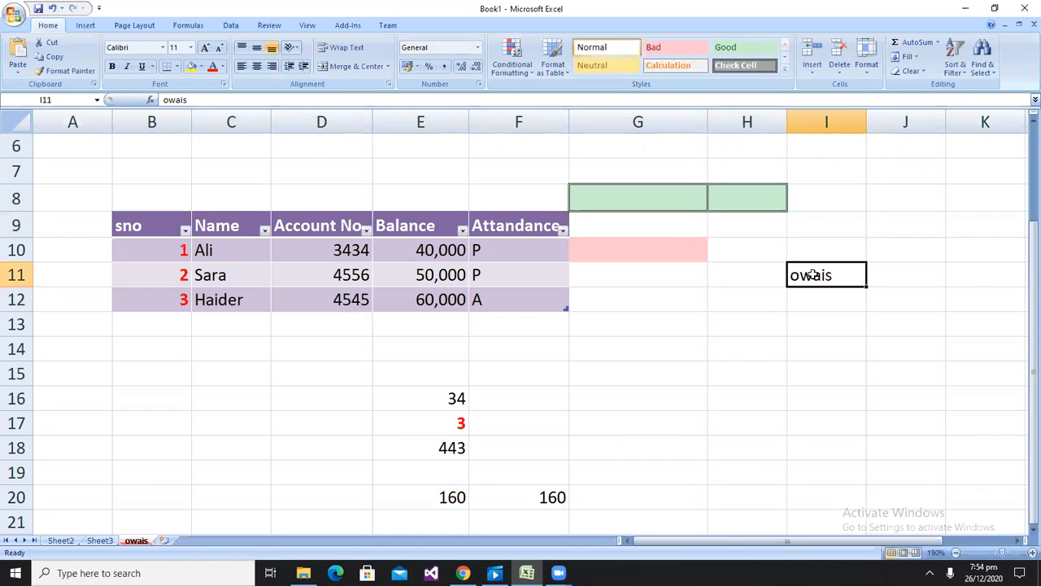
# Fill owais down from I11 through I17
pyautogui.moveTo(816, 427); pyautogui.dragTo(816, 428)
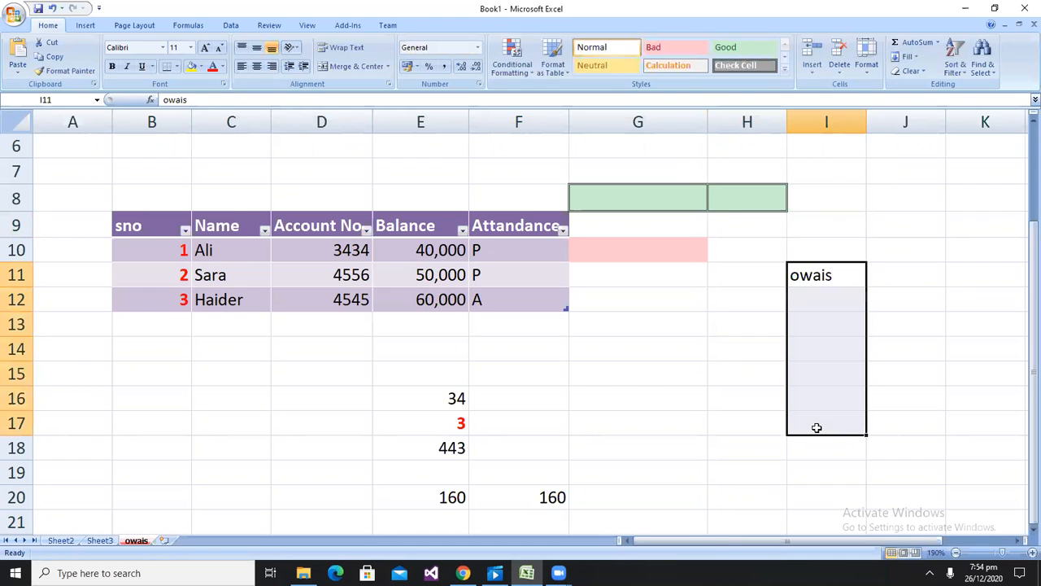
pyautogui.click(914, 63)
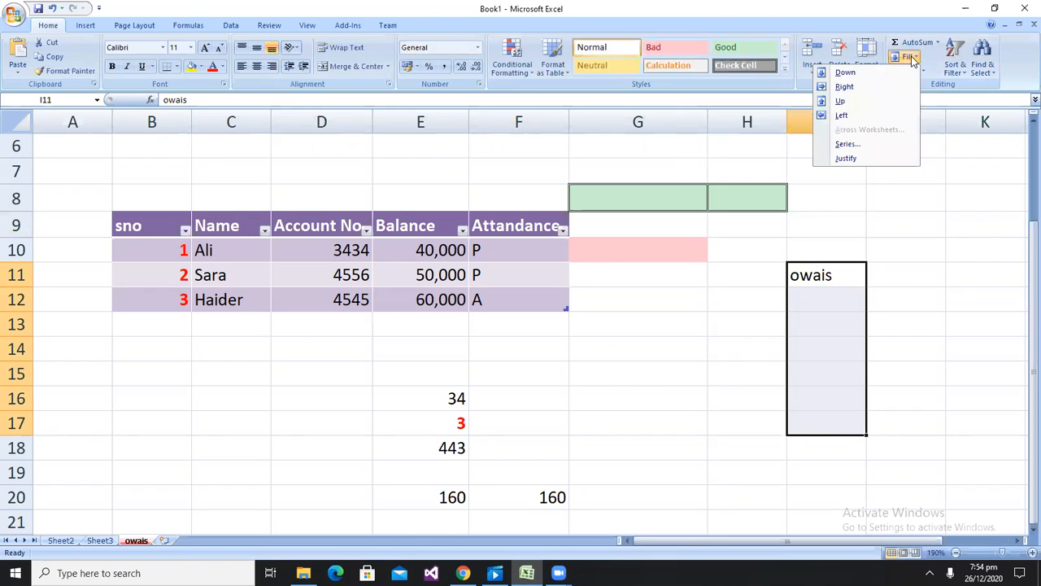
pyautogui.click(850, 74)
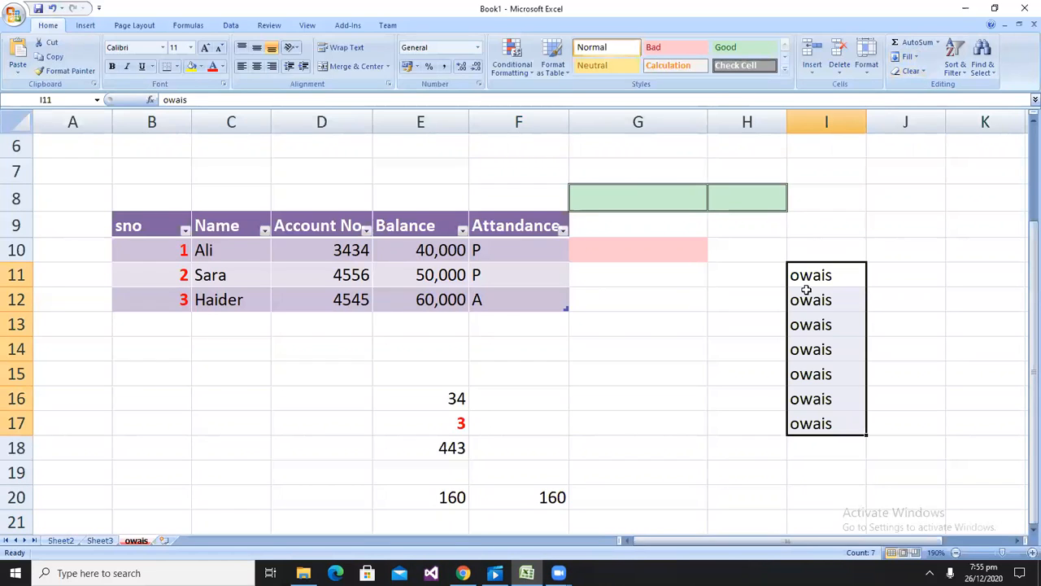
# Select the table range B9:F12, clear everything from it, and undo the clearing
pyautogui.click(114, 225)
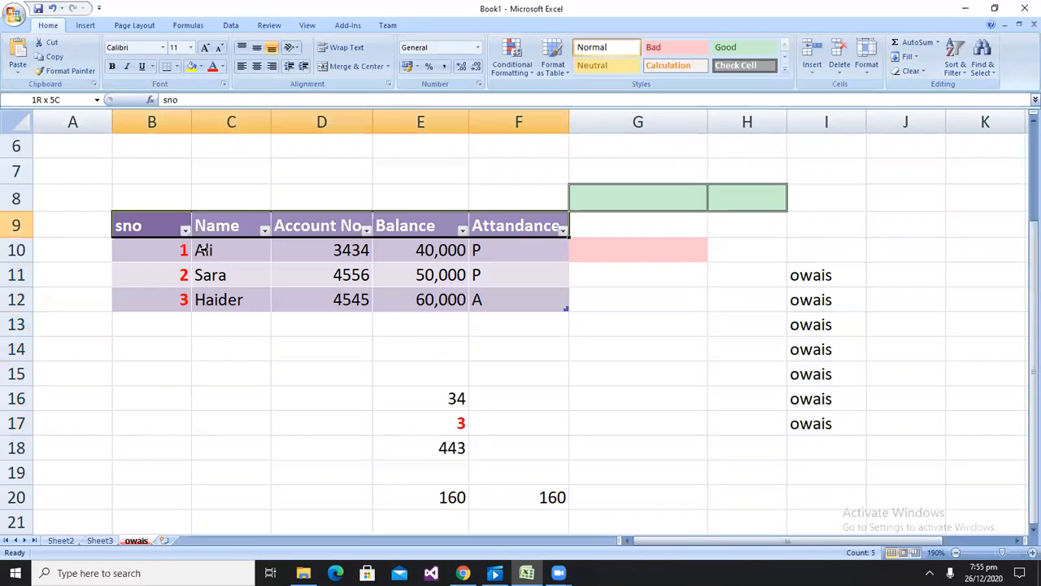
pyautogui.moveTo(204, 249); pyautogui.dragTo(214, 299)
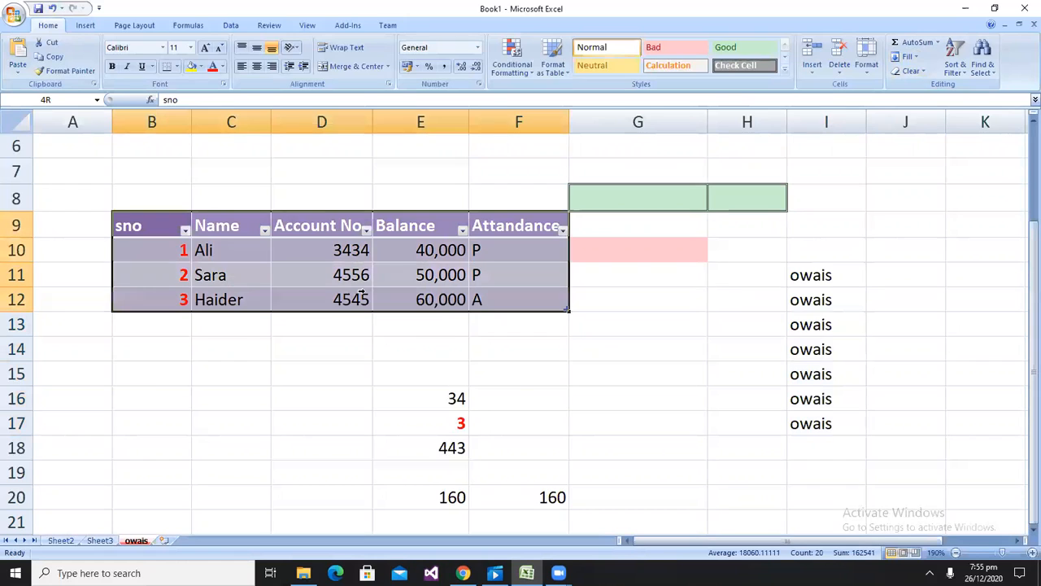
pyautogui.click(910, 71)
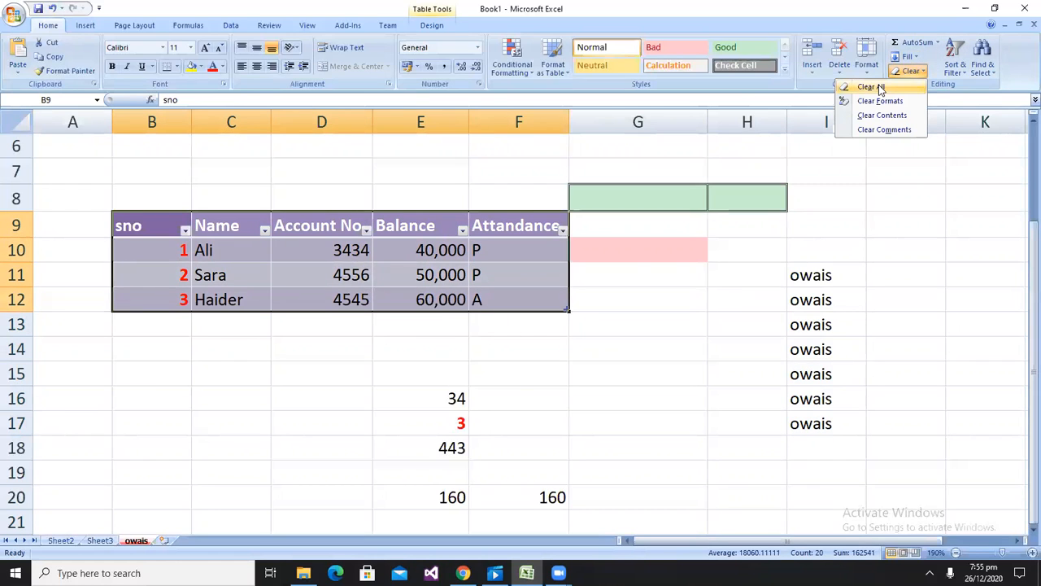
pyautogui.click(878, 87)
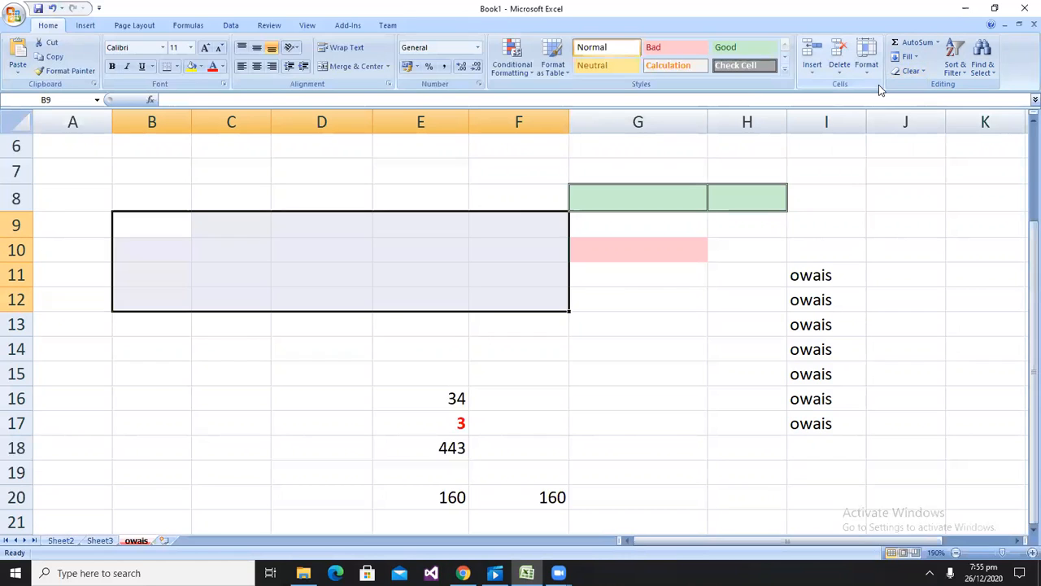
pyautogui.hotkey('ctrl', 'z')
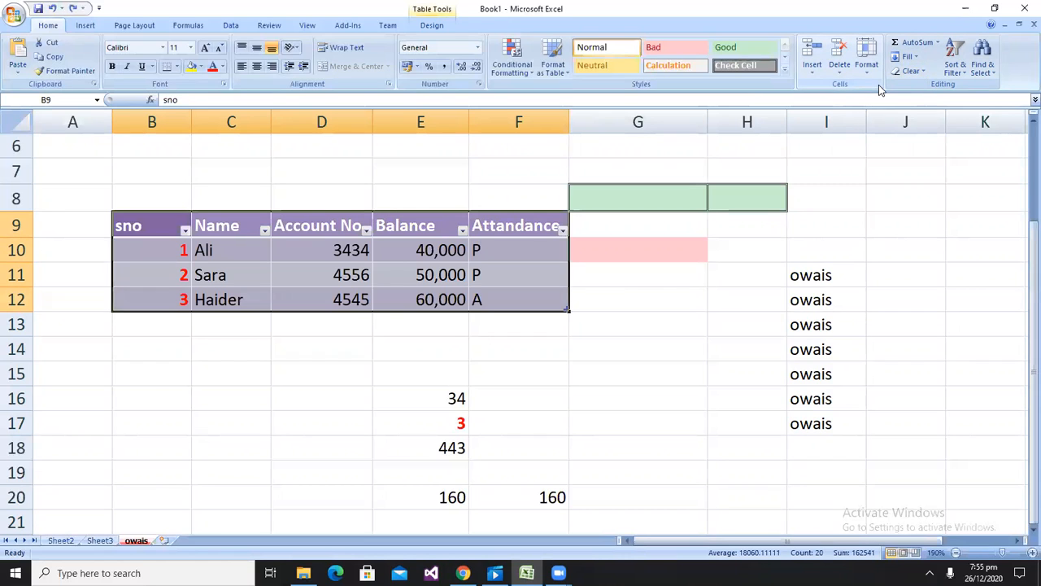
# Clear only the formats from the selected table range and undo that change
pyautogui.click(909, 72)
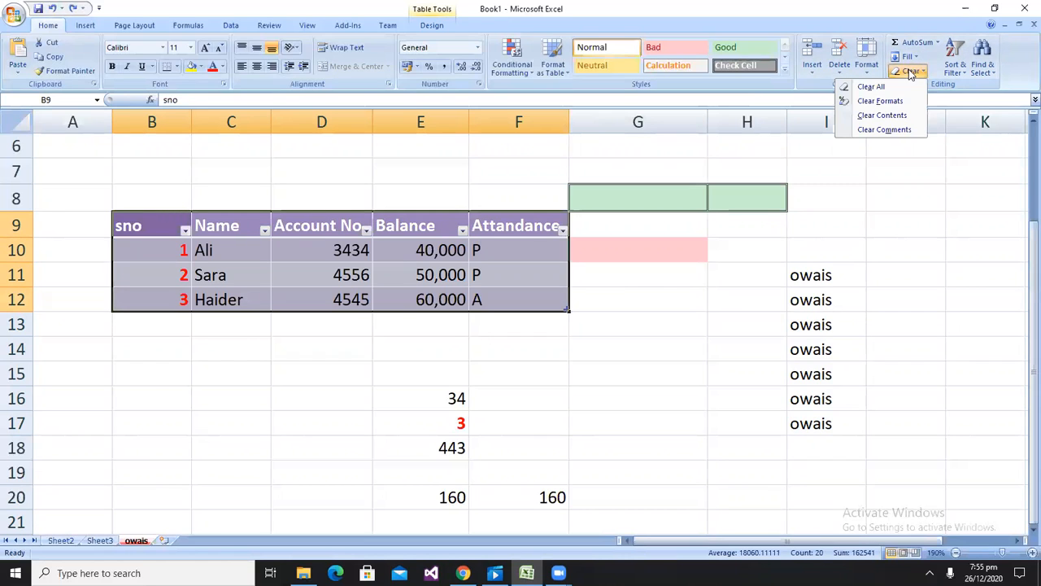
pyautogui.click(883, 102)
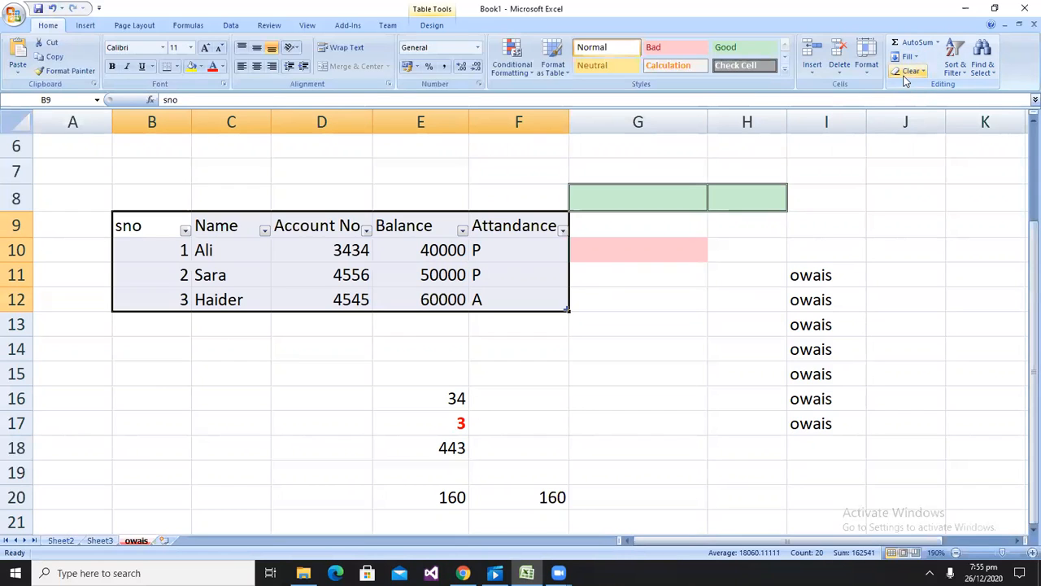
pyautogui.click(908, 72)
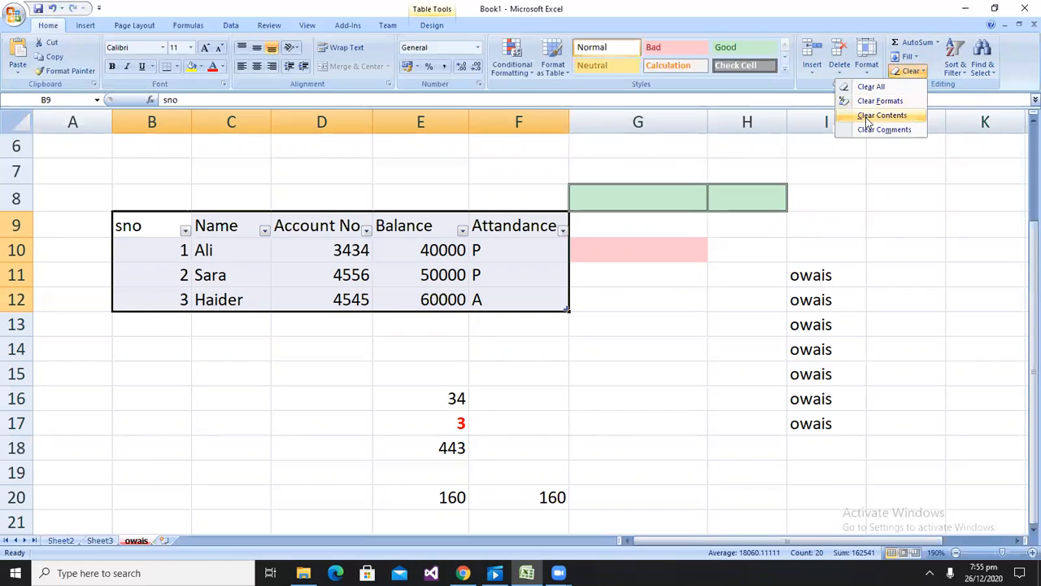
pyautogui.click(713, 272)
pyautogui.hotkey('ctrl', 'z')
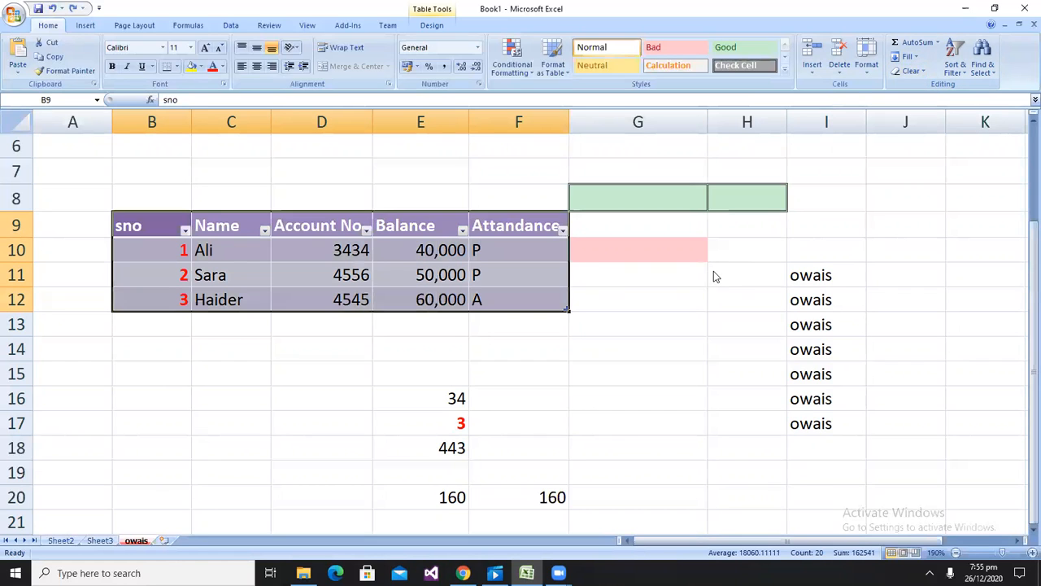
# Clear the contents of the selected table range B9:F12
pyautogui.click(893, 74)
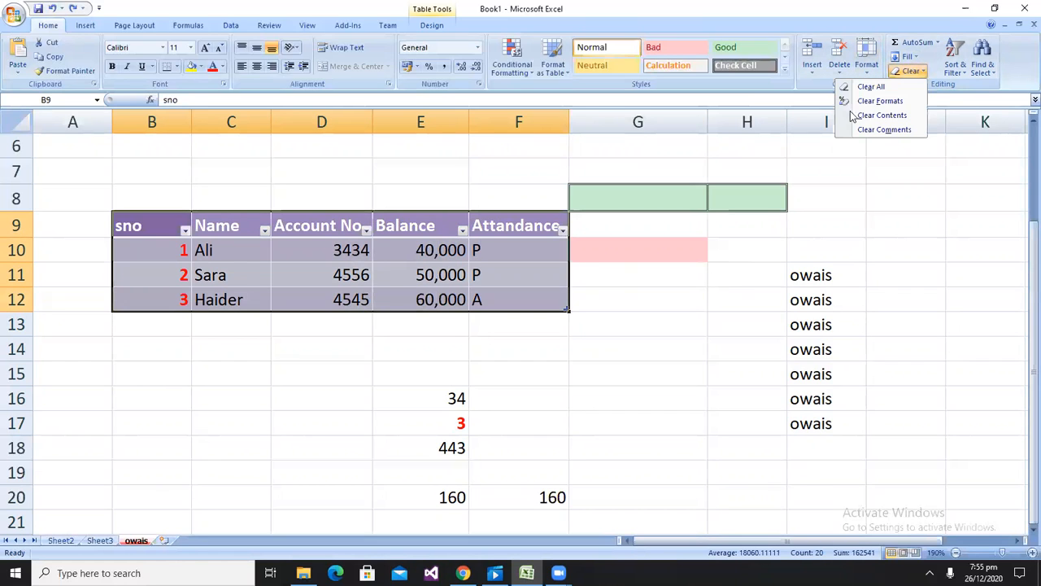
pyautogui.click(854, 114)
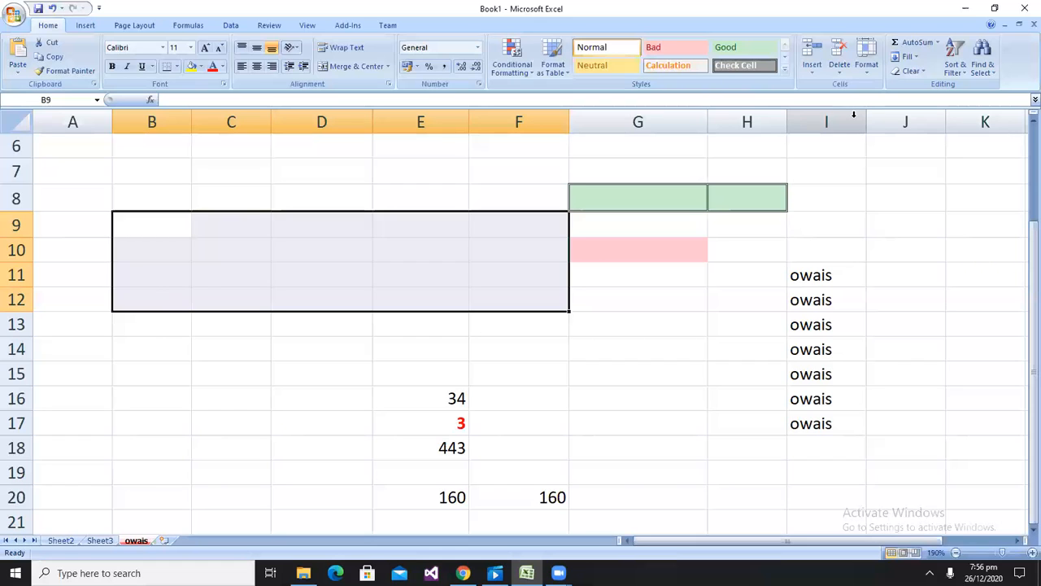
# Undo the clearing of the table contents
pyautogui.hotkey('ctrl', 'z')
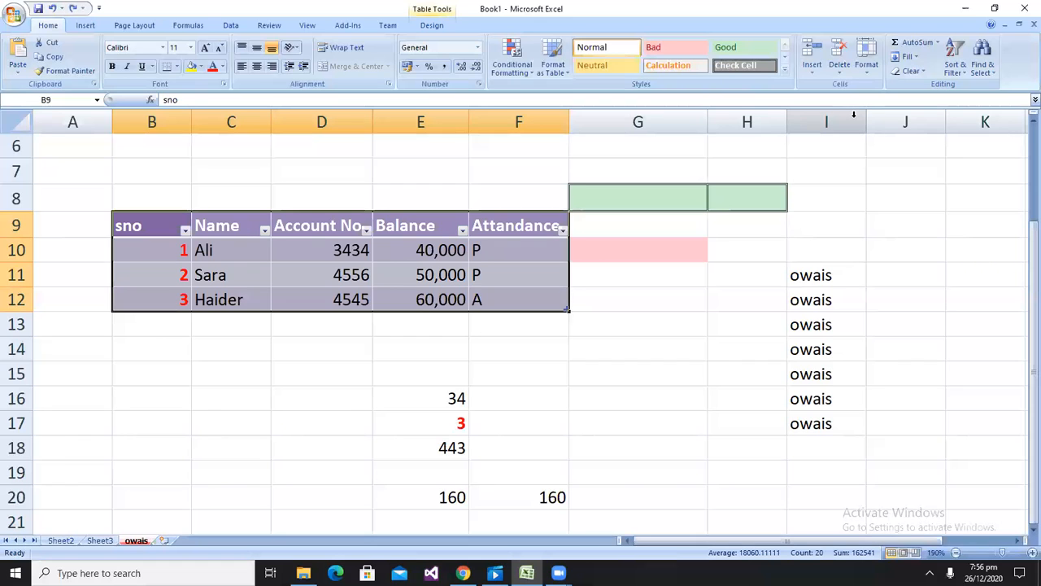
# Give cells I11:I17 a yellow fill and a red font colour
pyautogui.moveTo(846, 285); pyautogui.dragTo(835, 417)
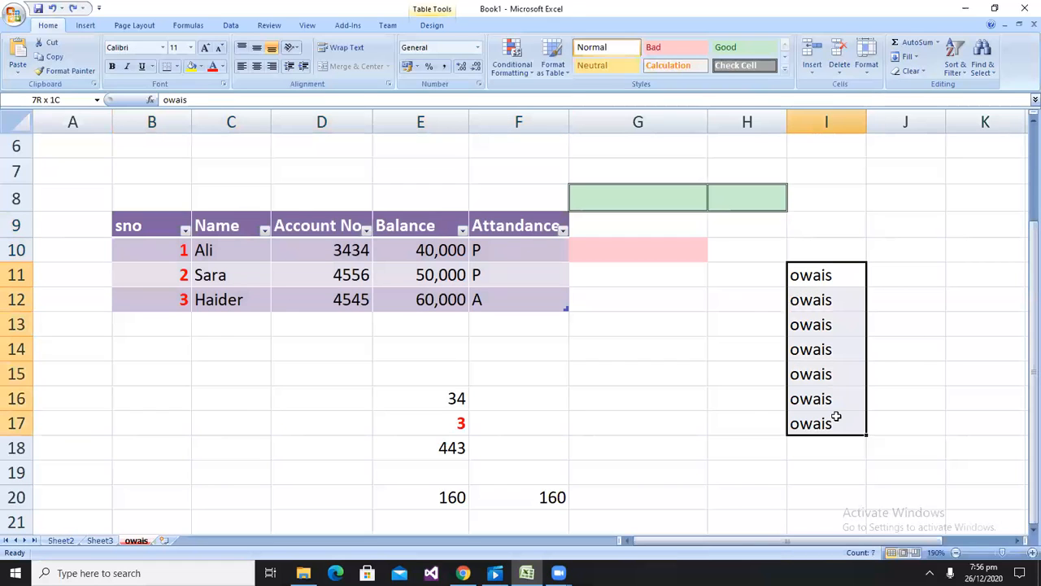
pyautogui.click(193, 66)
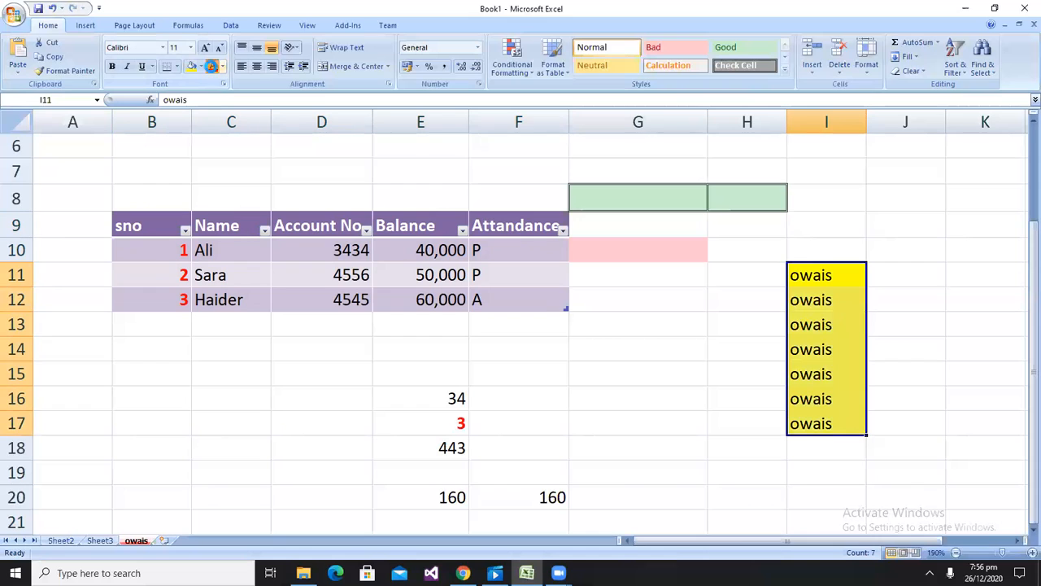
pyautogui.click(212, 66)
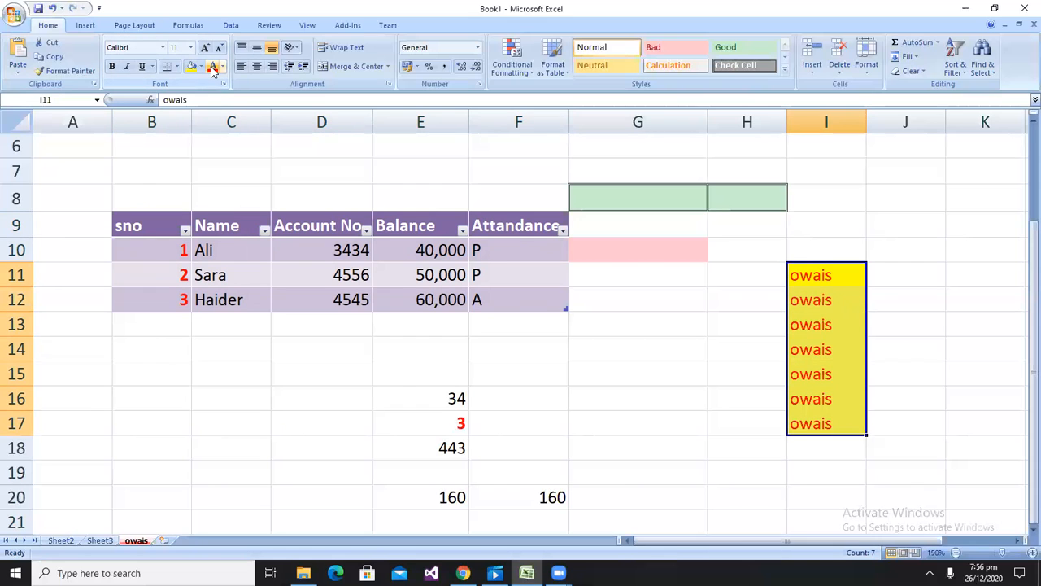
# Clear only the contents of cells I11:I17, keeping their fill
pyautogui.click(909, 71)
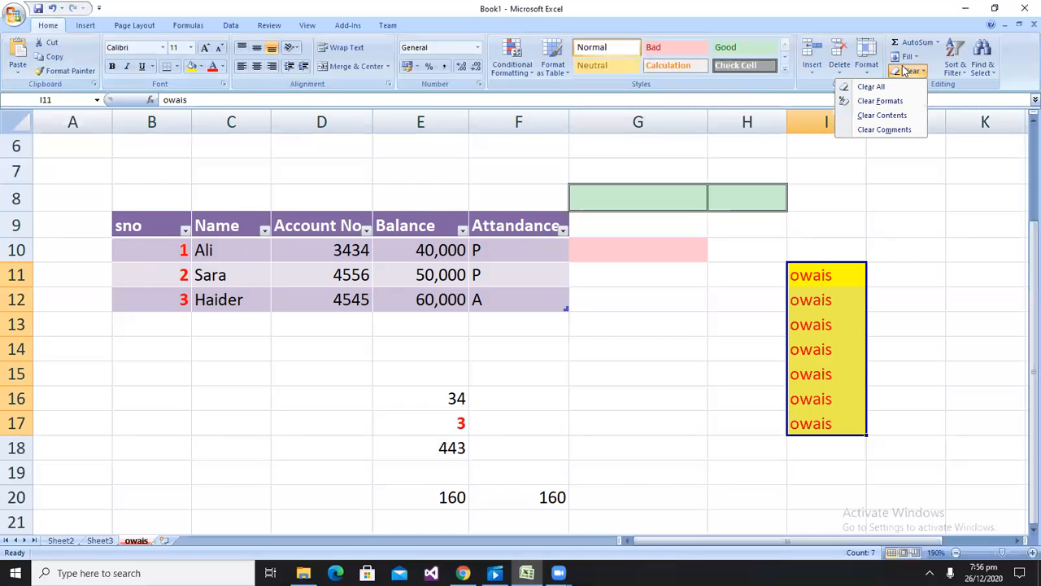
pyautogui.click(877, 115)
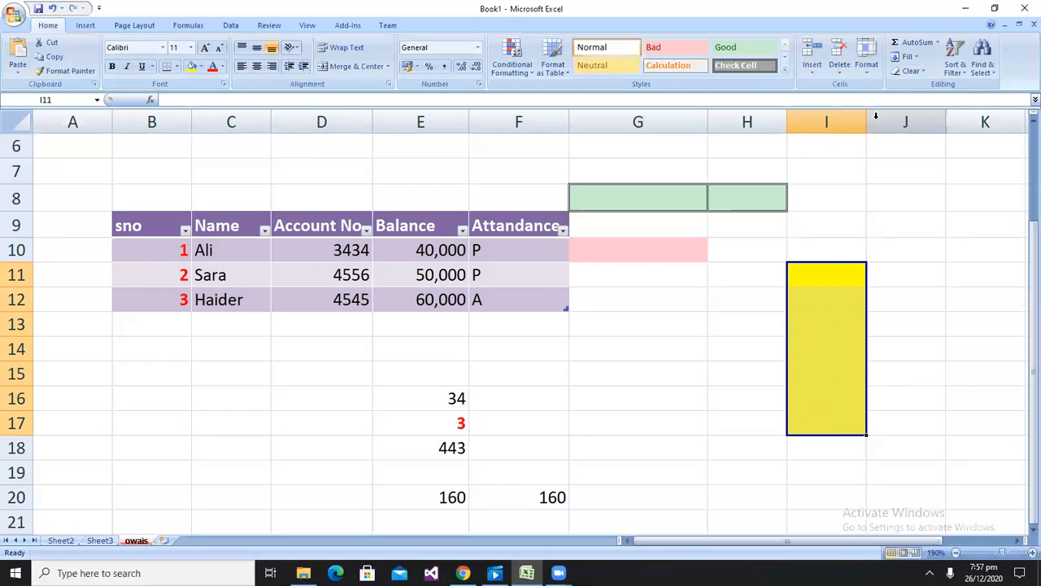
pyautogui.click(909, 71)
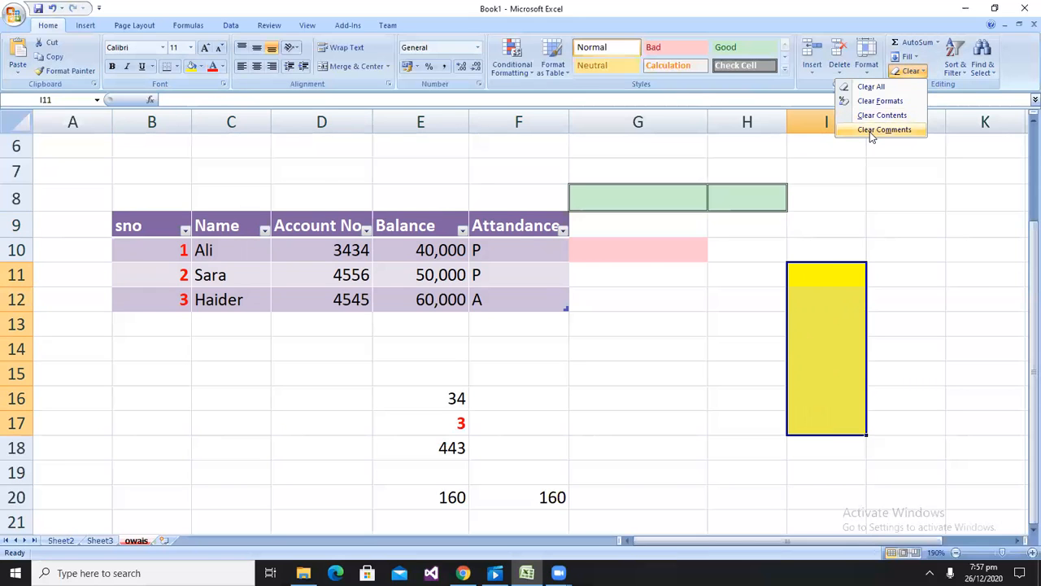
pyautogui.click(847, 358)
pyautogui.click(946, 75)
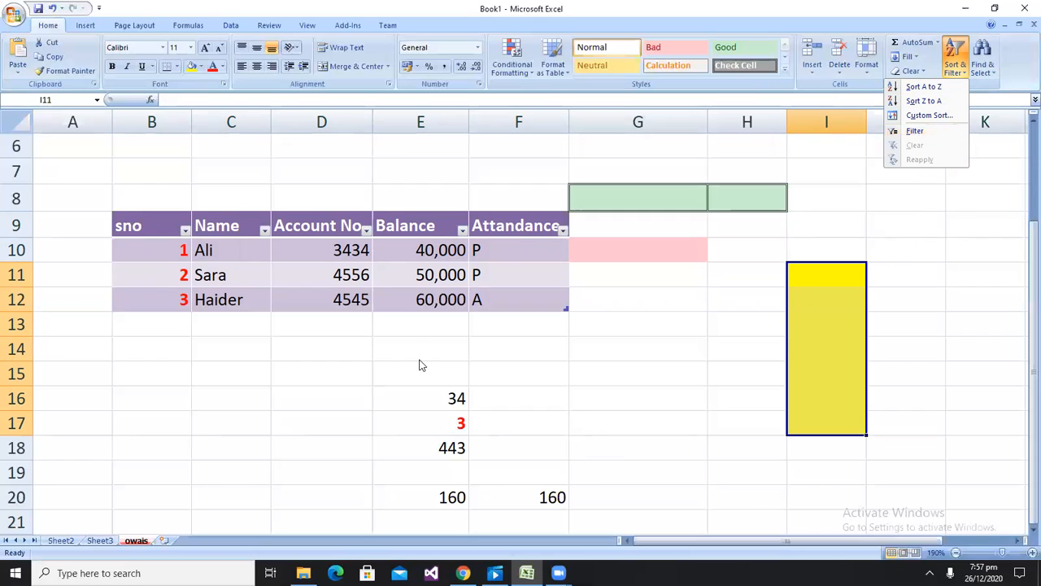
# Select the table B9:F12 and switch its filter buttons off and back on
pyautogui.click(126, 225)
pyautogui.moveTo(126, 225); pyautogui.dragTo(258, 300)
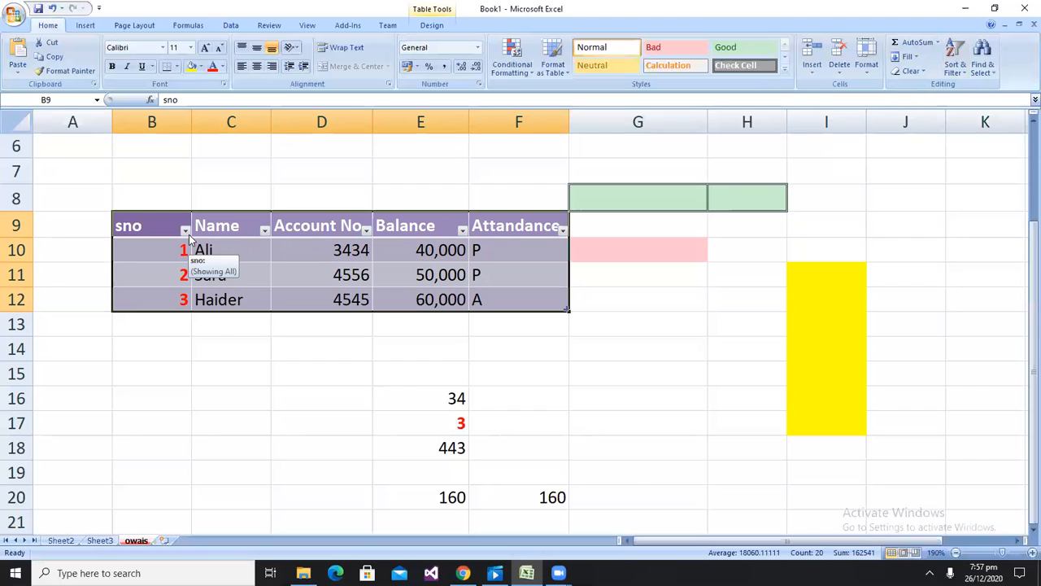
pyautogui.click(956, 69)
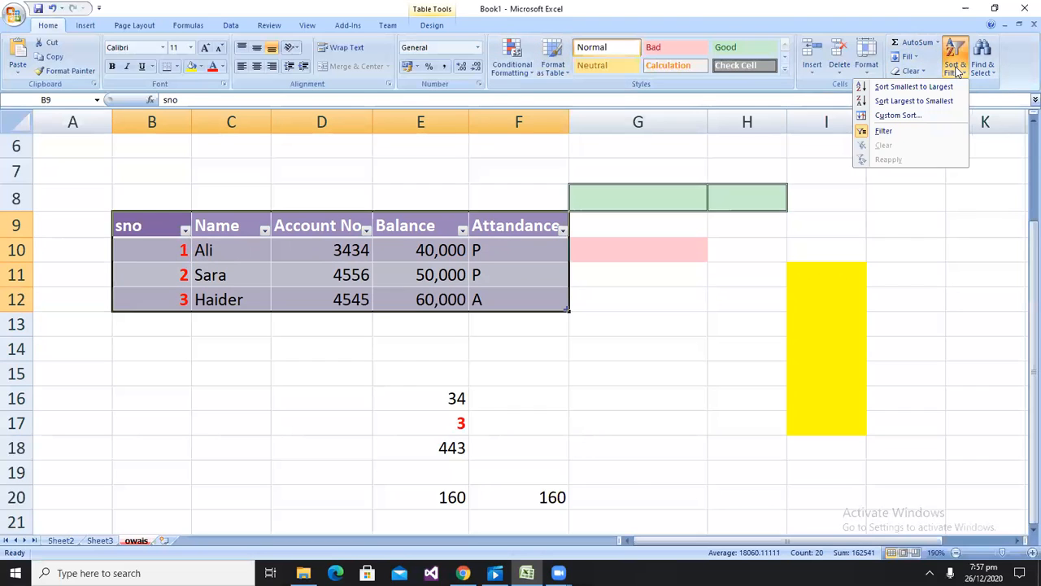
pyautogui.click(863, 137)
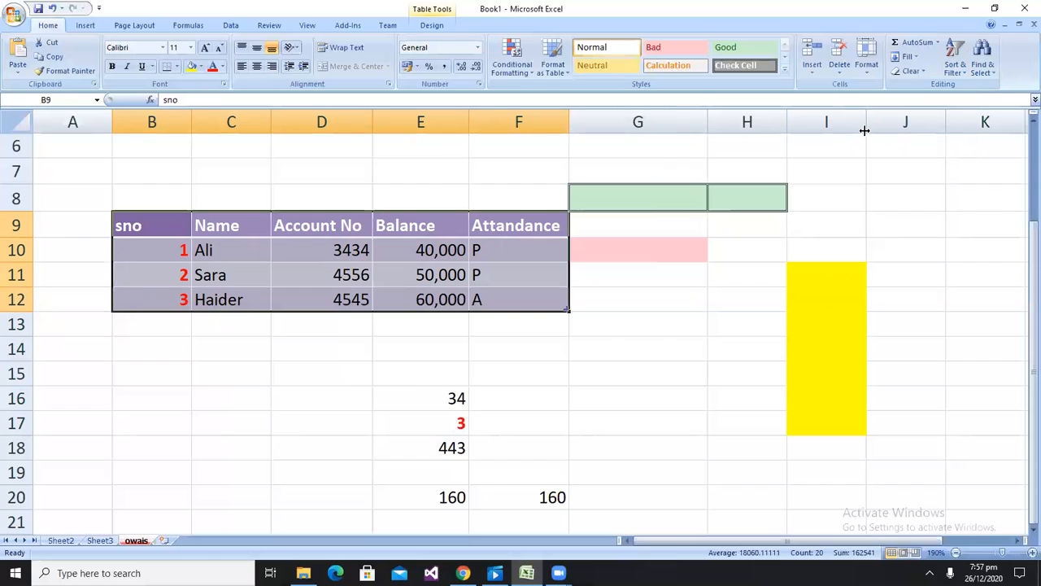
pyautogui.click(956, 65)
pyautogui.click(864, 135)
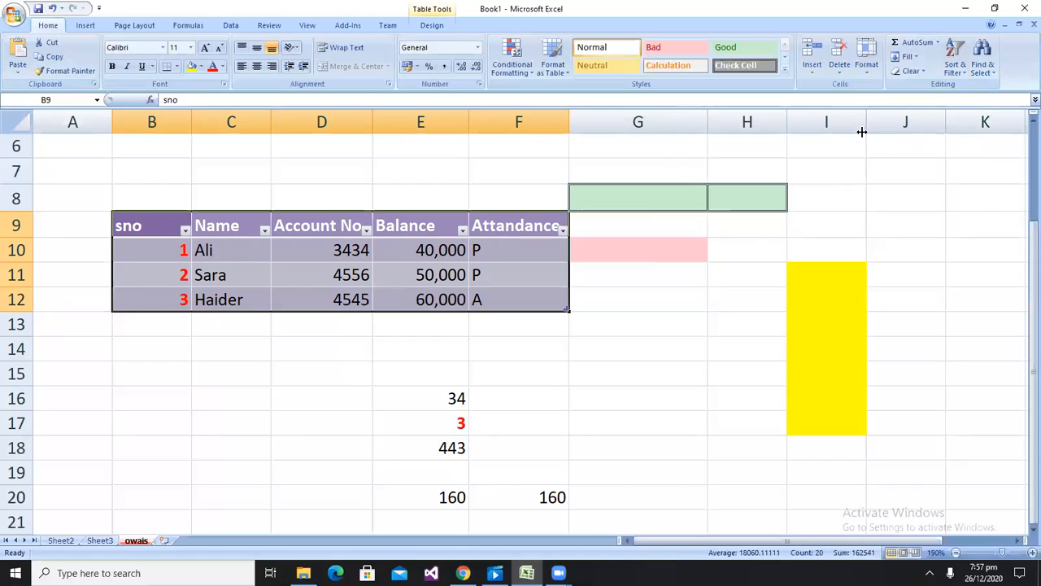
pyautogui.click(984, 72)
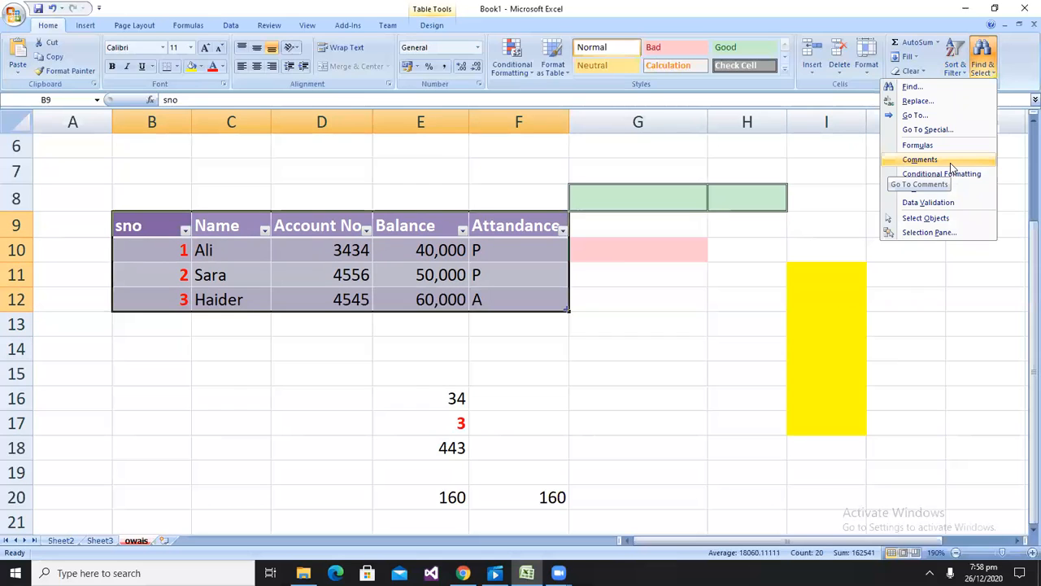
pyautogui.click(789, 232)
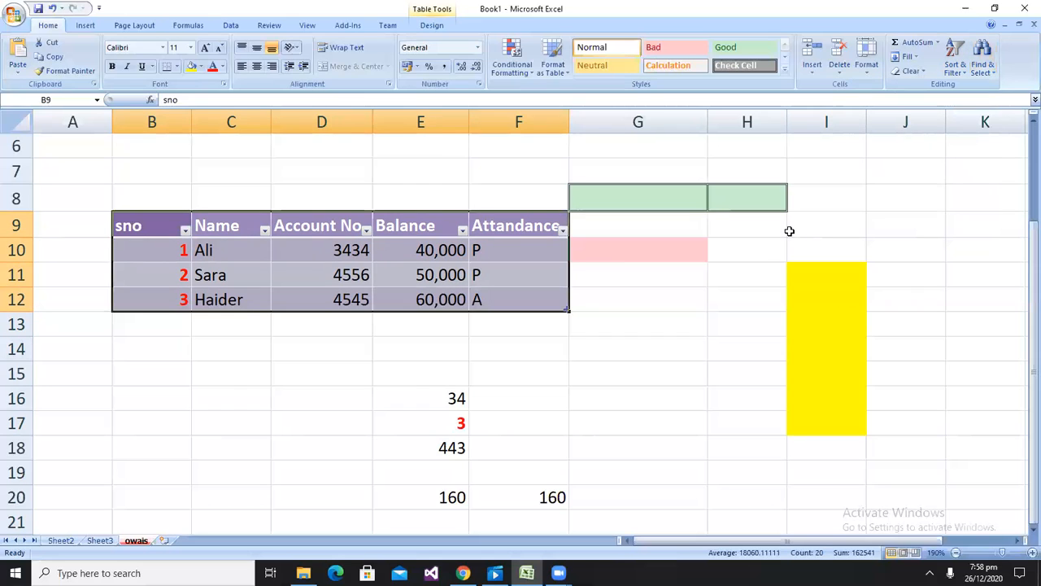
# Insert a 3-D clustered column chart from the table, then delete the chart
pyautogui.click(84, 26)
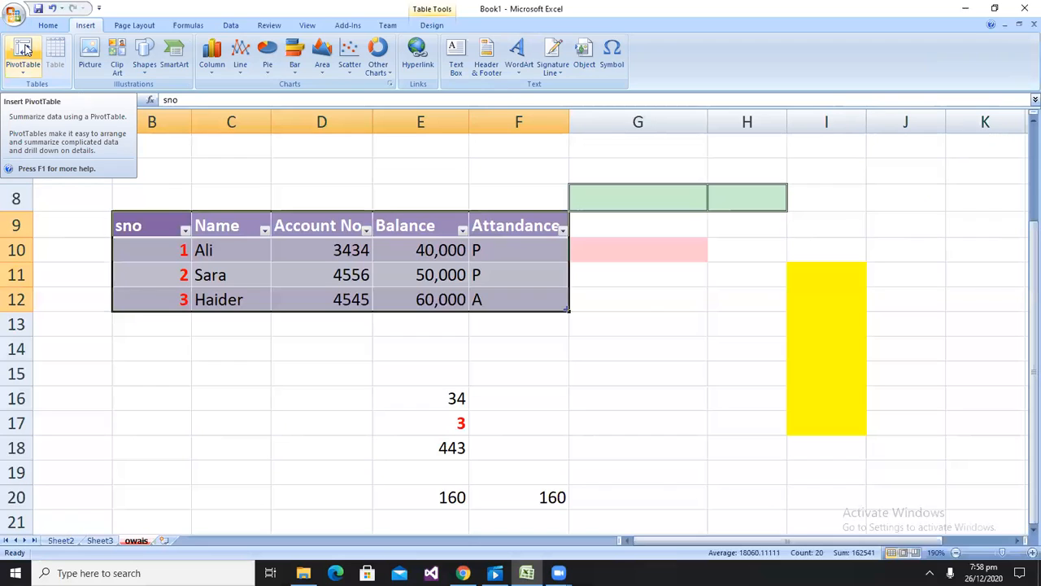
pyautogui.click(26, 50)
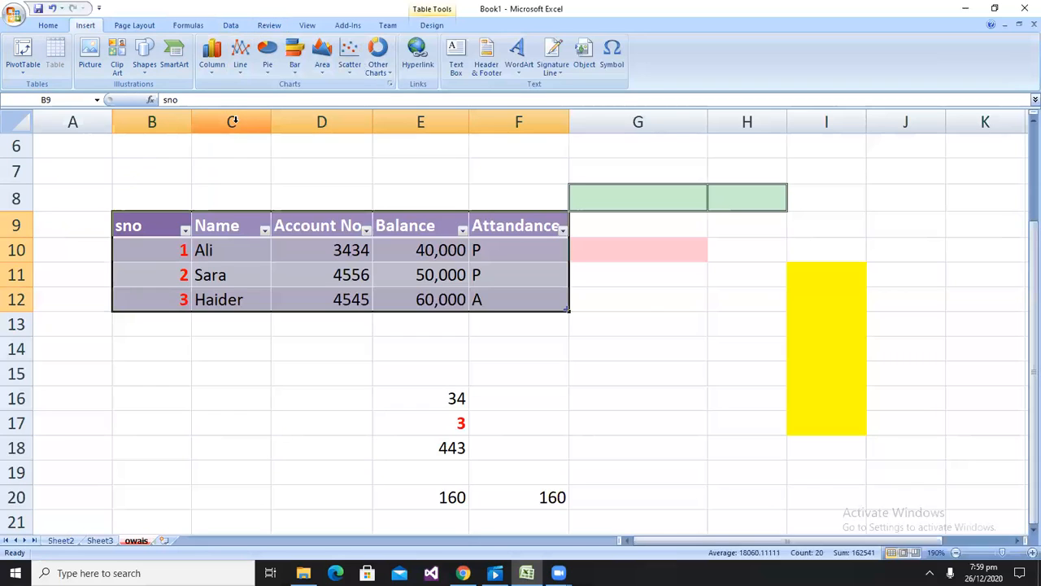
pyautogui.click(216, 74)
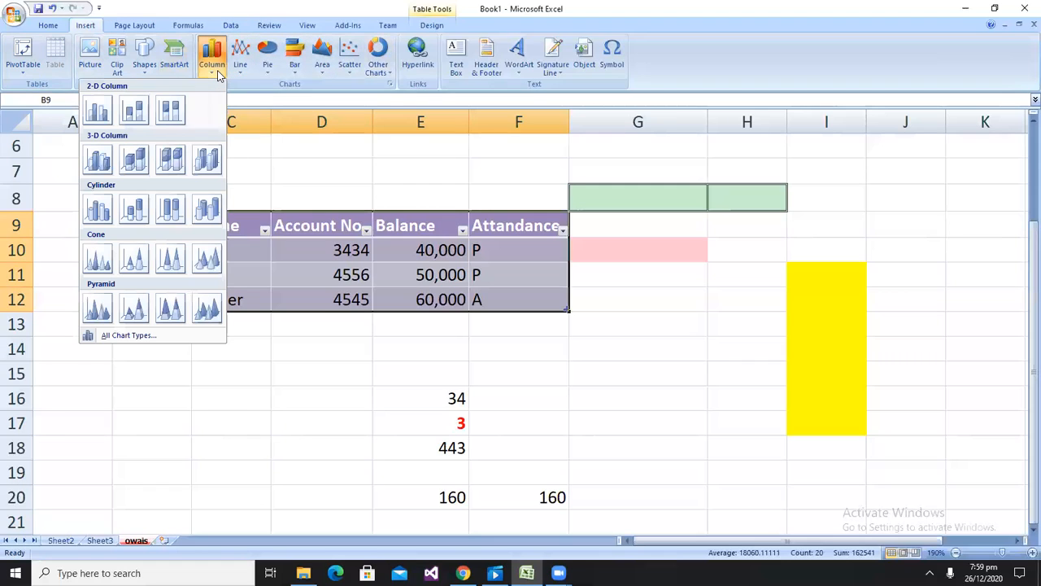
pyautogui.click(89, 170)
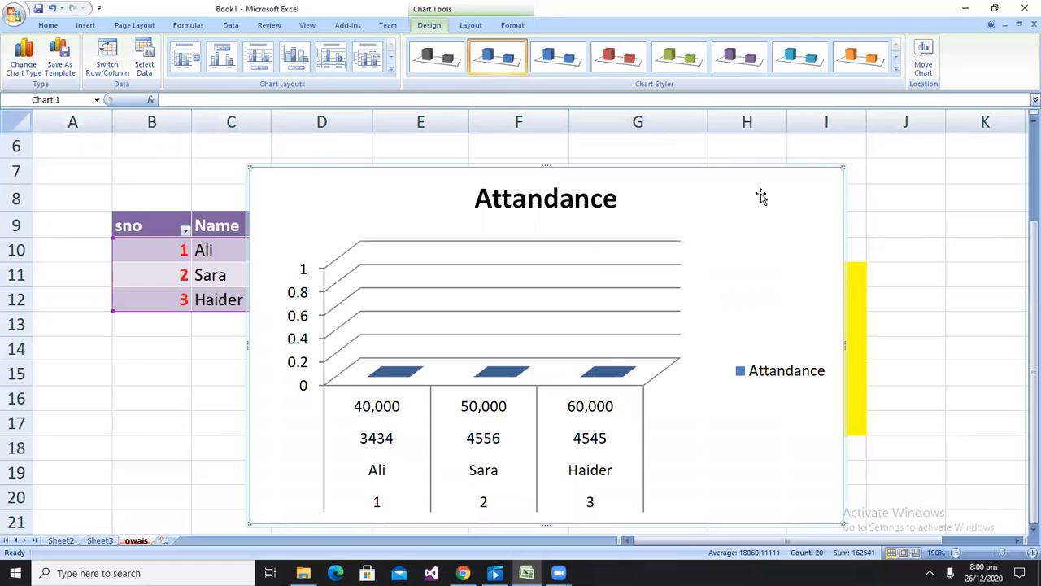
pyautogui.press('Delete')
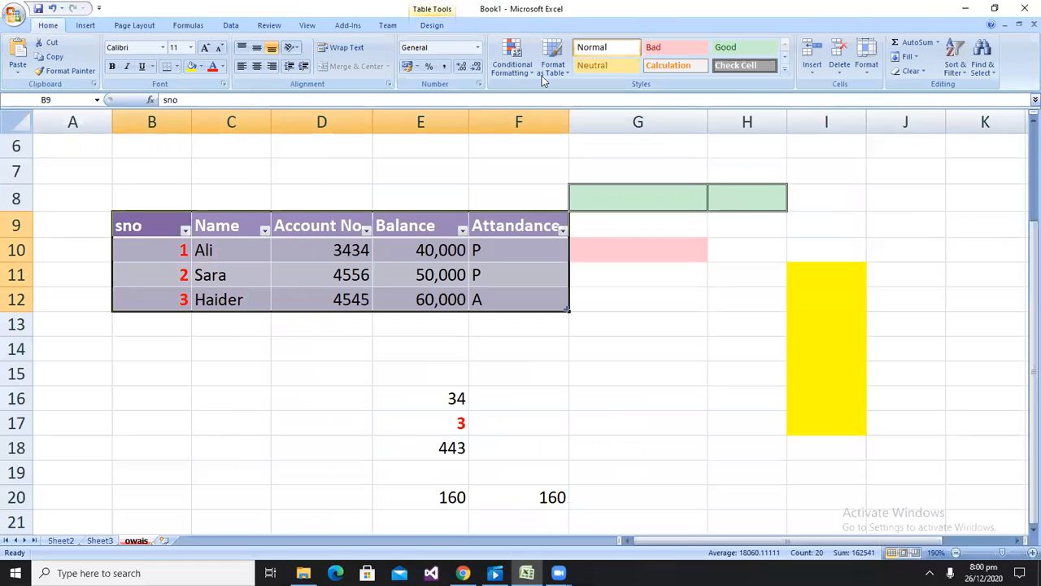
# Enter top in cell A1
pyautogui.click(84, 25)
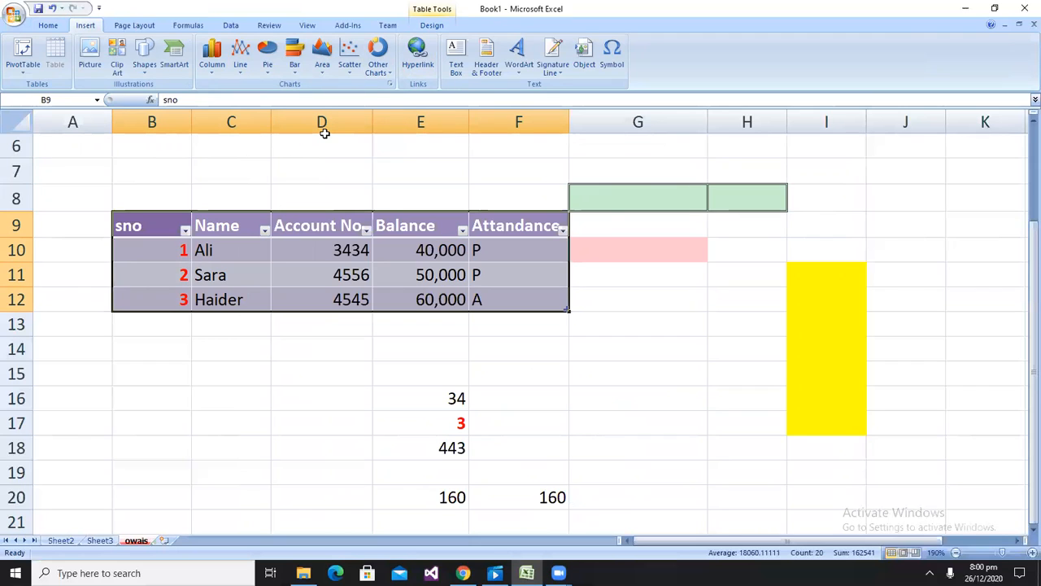
pyautogui.scroll(2, 205, 201)
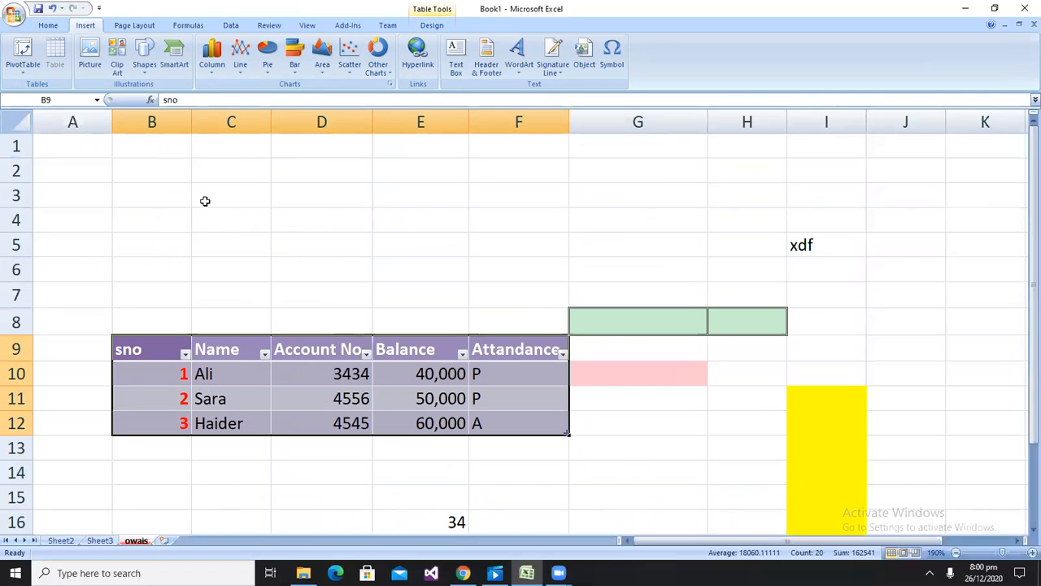
pyautogui.click(60, 143)
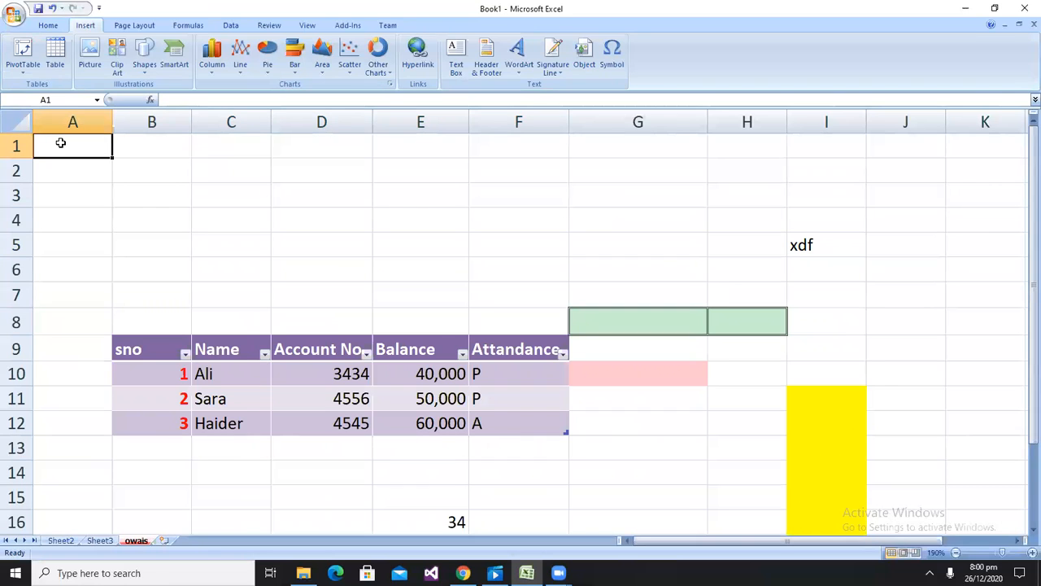
pyautogui.write('top')
pyautogui.press('Return')
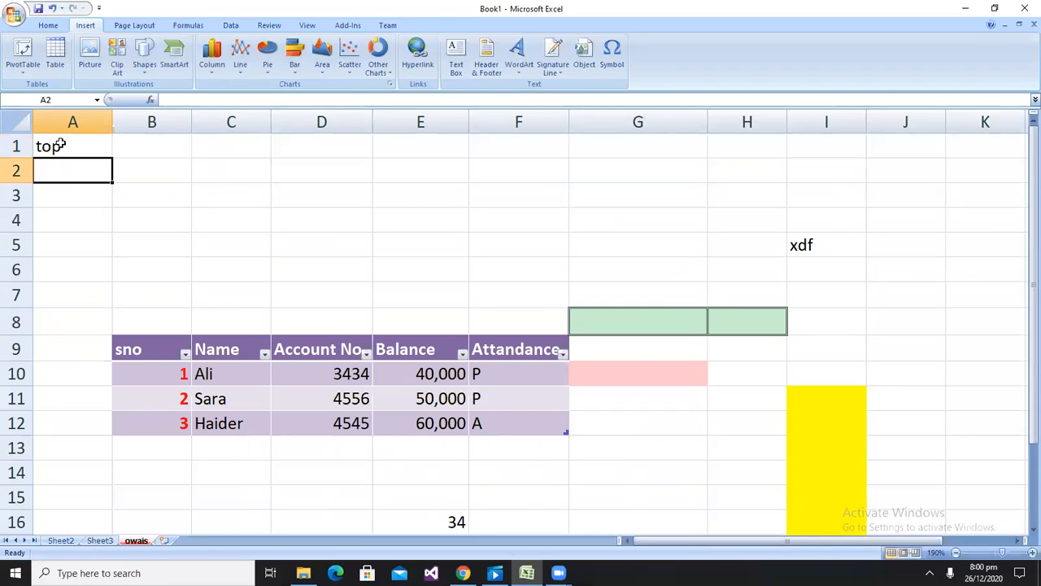
# Enter goto top in cell A64
pyautogui.press('Down')
pyautogui.press('Down')
pyautogui.press('Down')
pyautogui.press('Down')
pyautogui.press('Down')
pyautogui.press('Down')
pyautogui.press('Down')
pyautogui.press('Down')
pyautogui.press('Down')
pyautogui.press('Down')
pyautogui.press('Down')
pyautogui.press('Down')
pyautogui.press('Down')
pyautogui.press('Down')
pyautogui.press('Down')
pyautogui.press('Down')
pyautogui.press('Down')
pyautogui.press('Down')
pyautogui.press('Down')
pyautogui.press('Down')
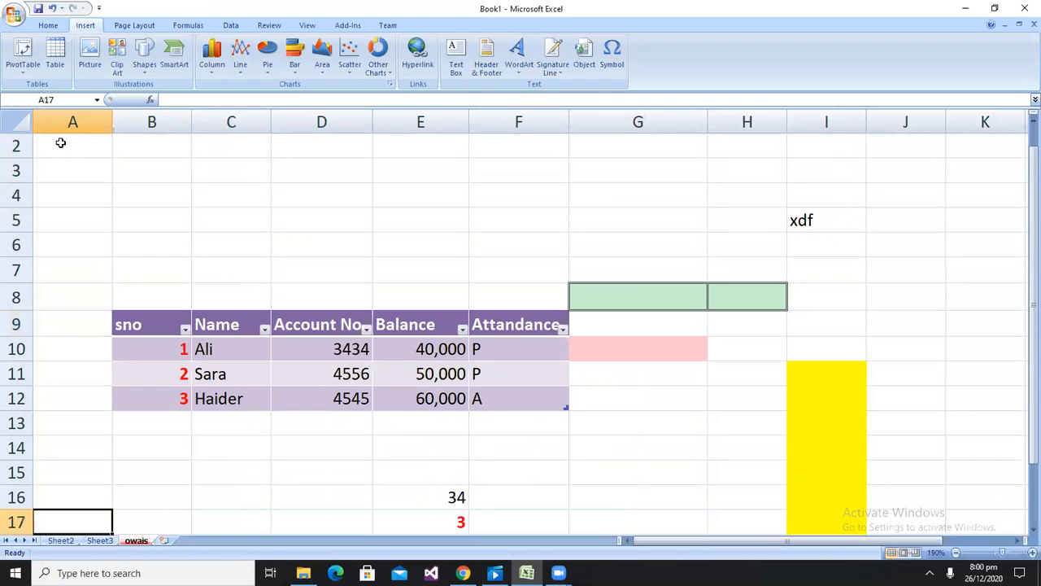
pyautogui.press('Down')
pyautogui.press('Down')
pyautogui.press('Down')
pyautogui.press('Down')
pyautogui.press('Down')
pyautogui.press('Down')
pyautogui.press('Down')
pyautogui.press('Down')
pyautogui.press('Down')
pyautogui.press('Down')
pyautogui.press('Down')
pyautogui.press('Down')
pyautogui.press('Down')
pyautogui.press('Down')
pyautogui.press('Down')
pyautogui.press('Down')
pyautogui.press('Down')
pyautogui.press('Down')
pyautogui.press('Down')
pyautogui.press('Down')
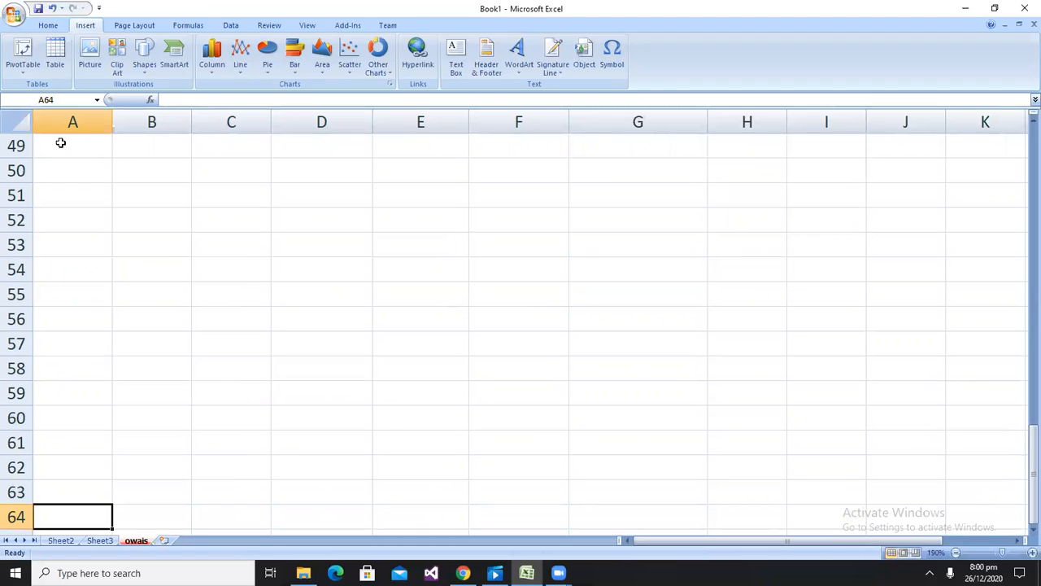
pyautogui.write('goto top')
pyautogui.press('Return')
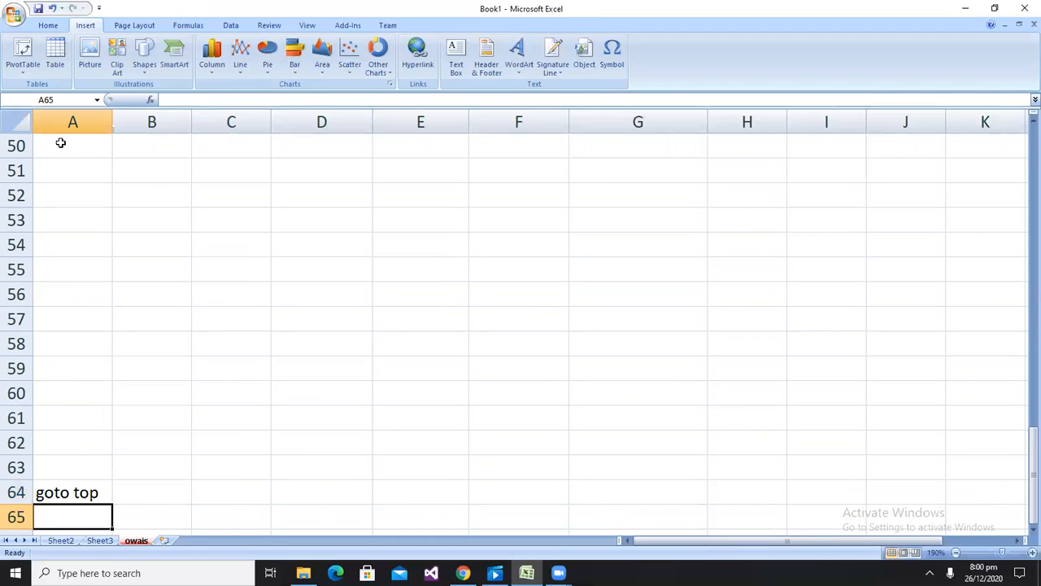
# Name cell A1 as top
pyautogui.press('Up')
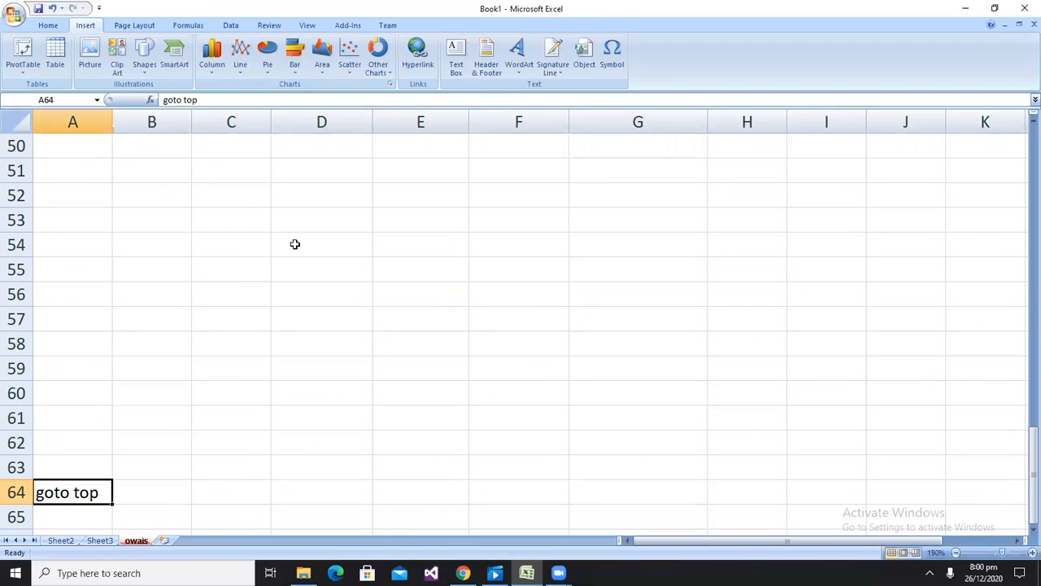
pyautogui.scroll(16, 294, 244)
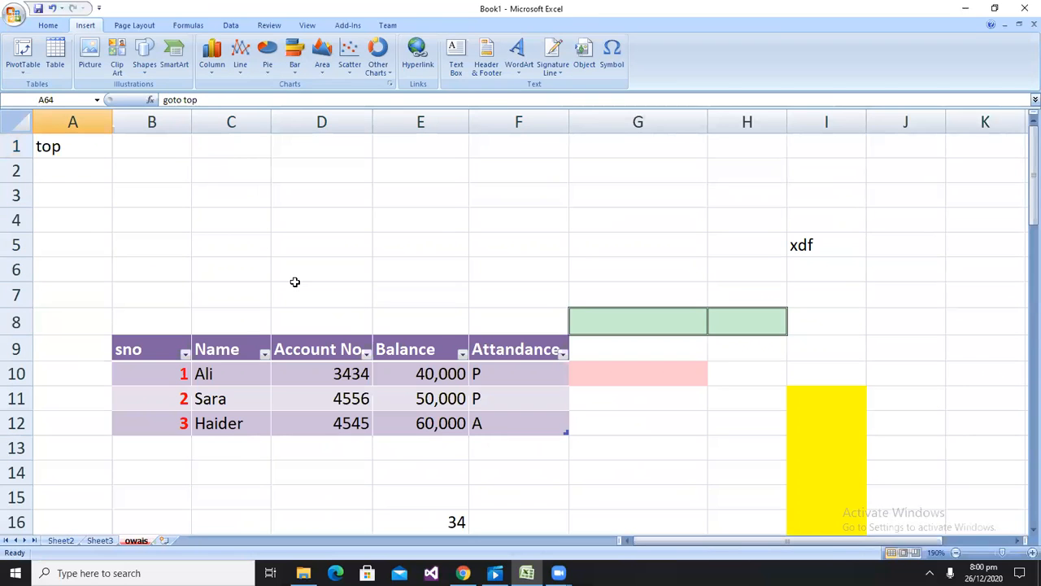
pyautogui.click(67, 148)
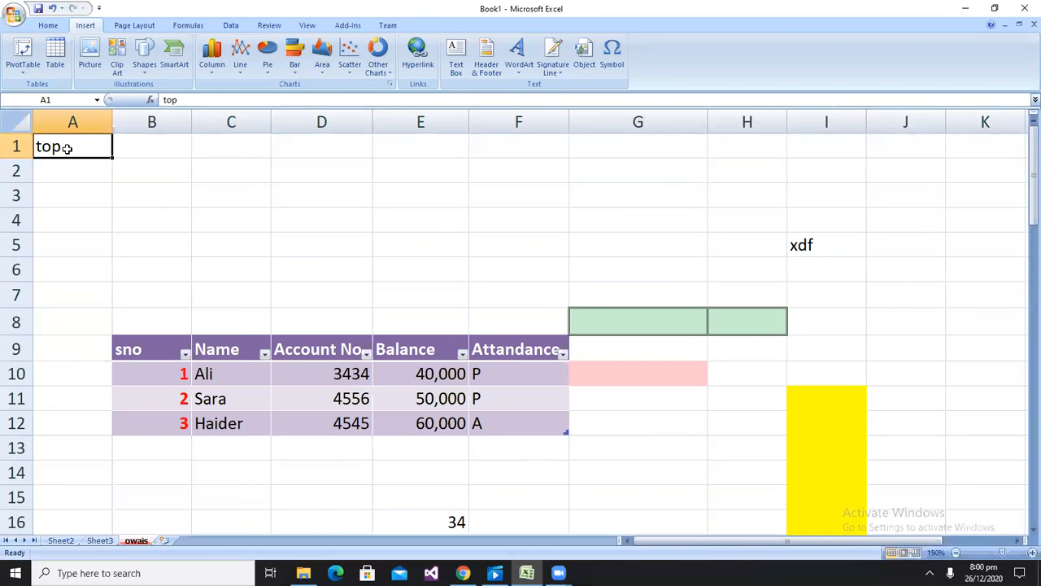
pyautogui.click(59, 99)
pyautogui.write('top')
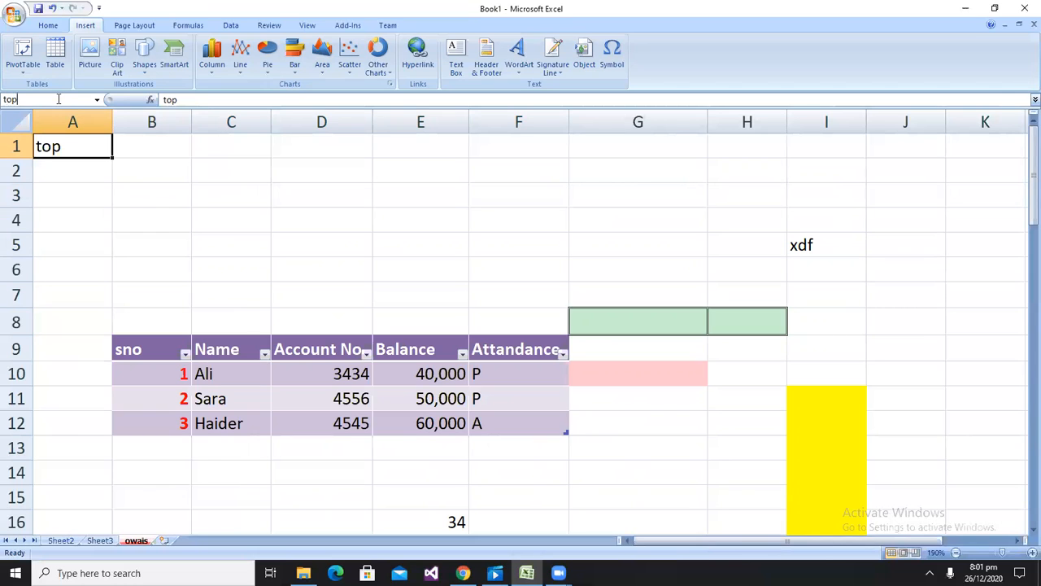
pyautogui.press('Return')
# Hyperlink the goto top text in cell A64 to the named cell top, then follow the link back
pyautogui.scroll(-20, 105, 199)
pyautogui.scroll(20, 105, 199)
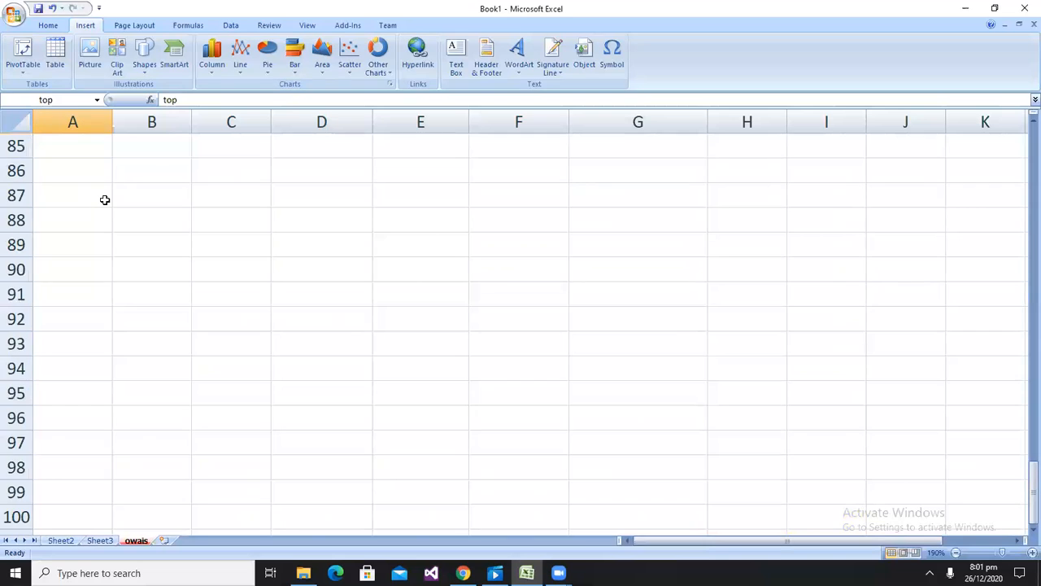
pyautogui.scroll(-15, 105, 200)
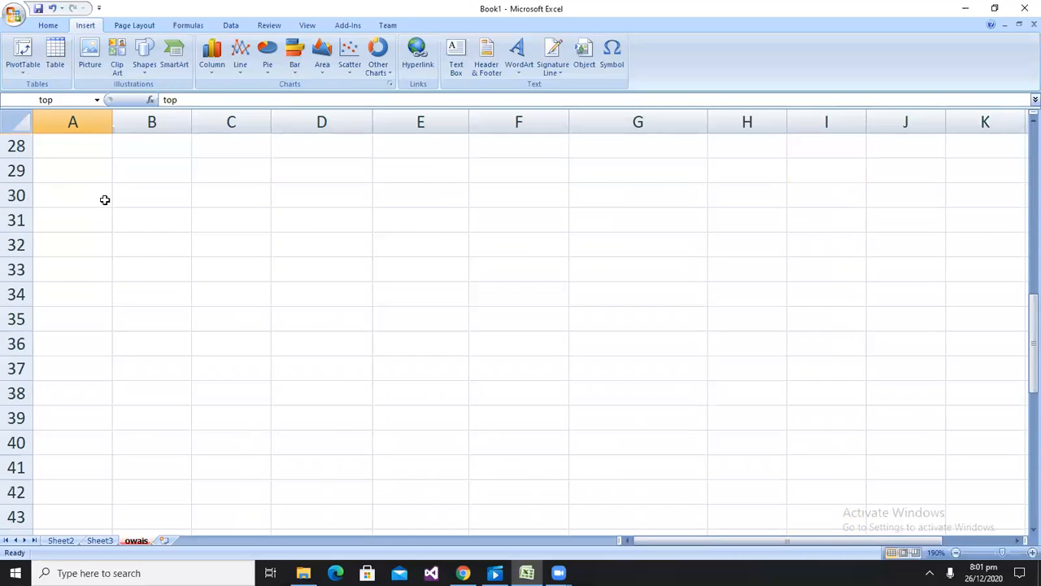
pyautogui.scroll(-2, 104, 200)
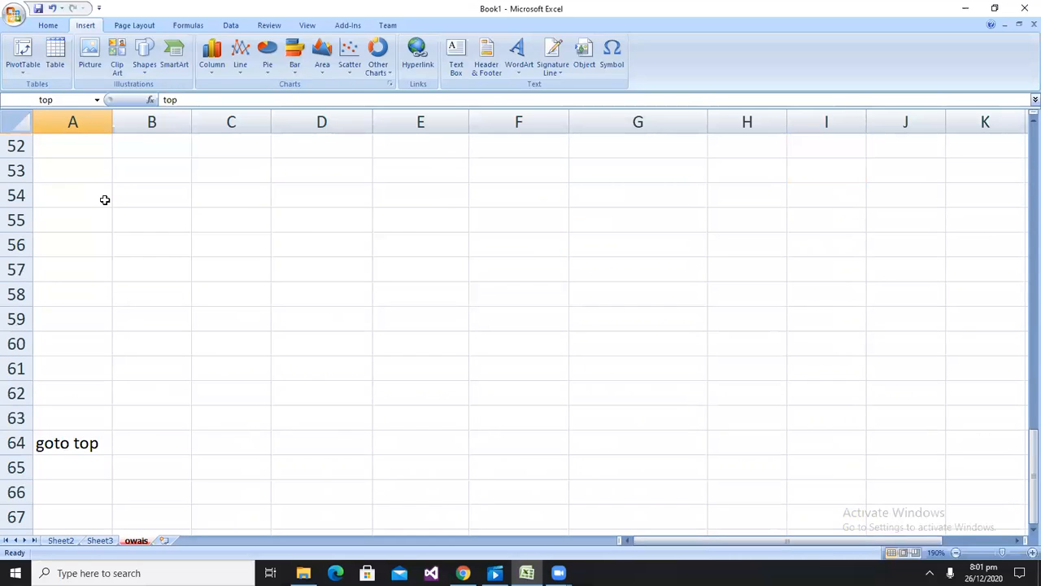
pyautogui.click(59, 440)
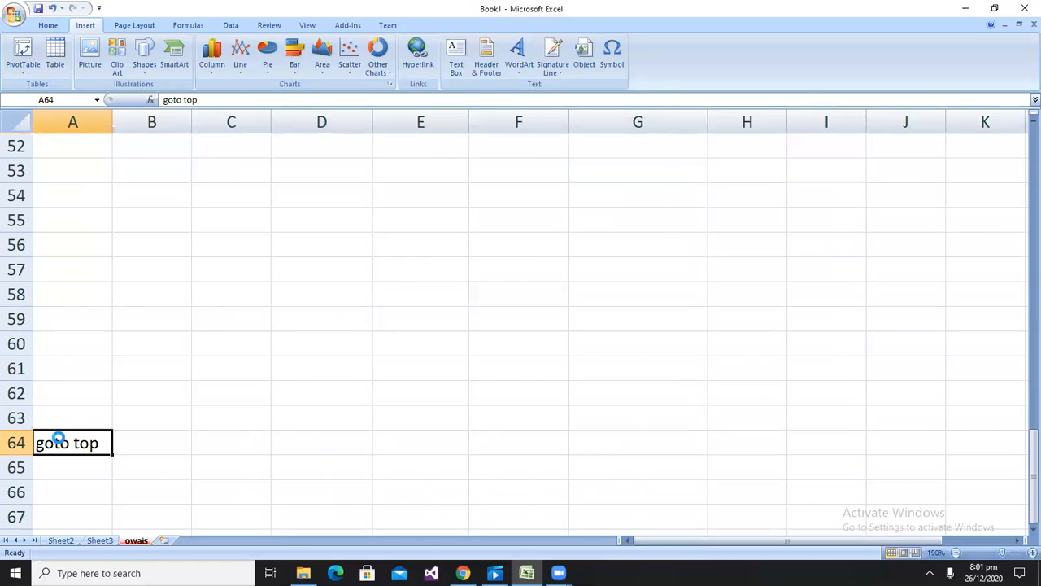
pyautogui.hotkey('ctrl', 'k')
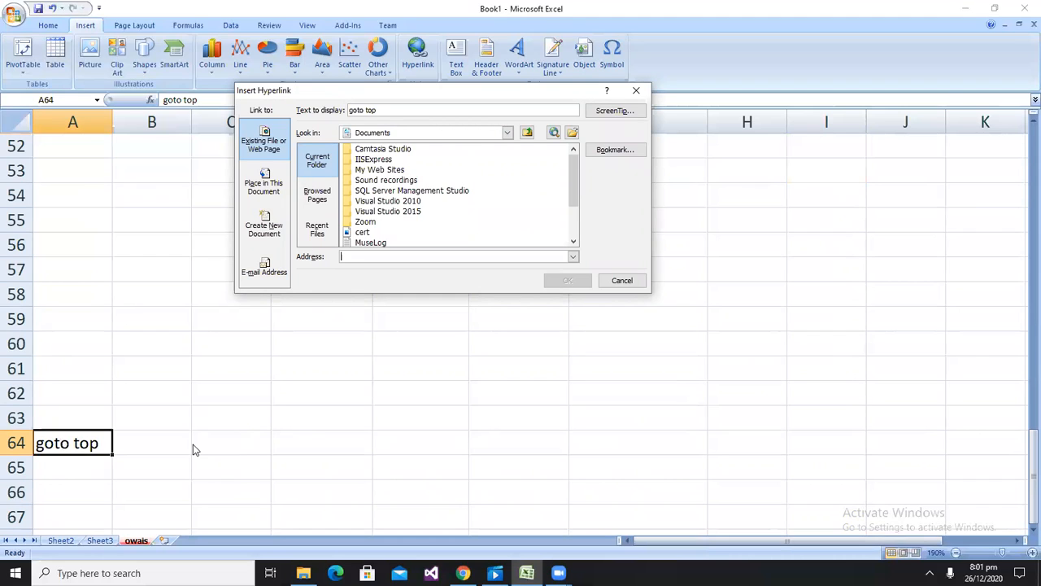
pyautogui.click(366, 256)
pyautogui.write('top')
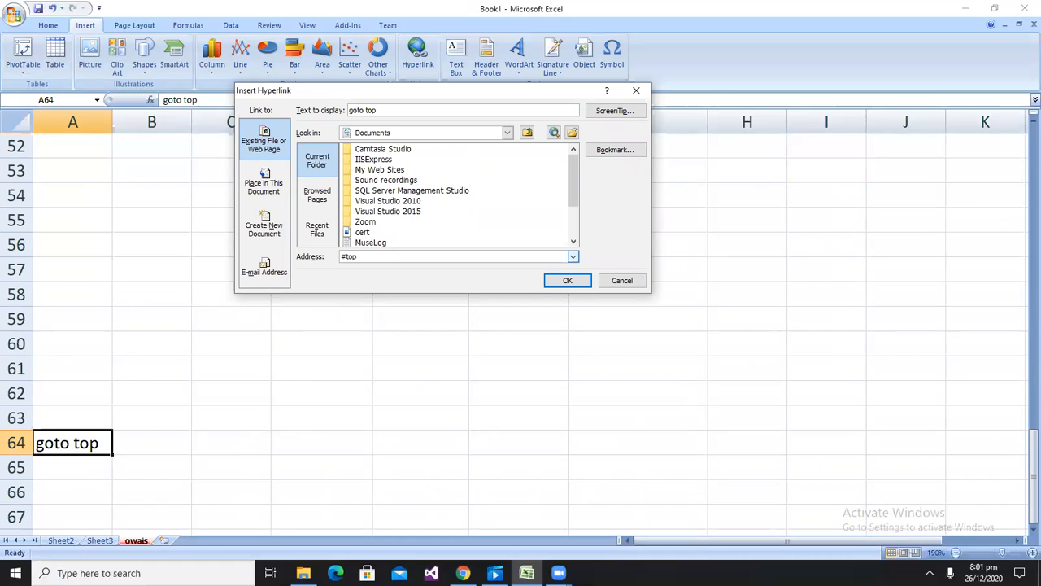
pyautogui.press('Return')
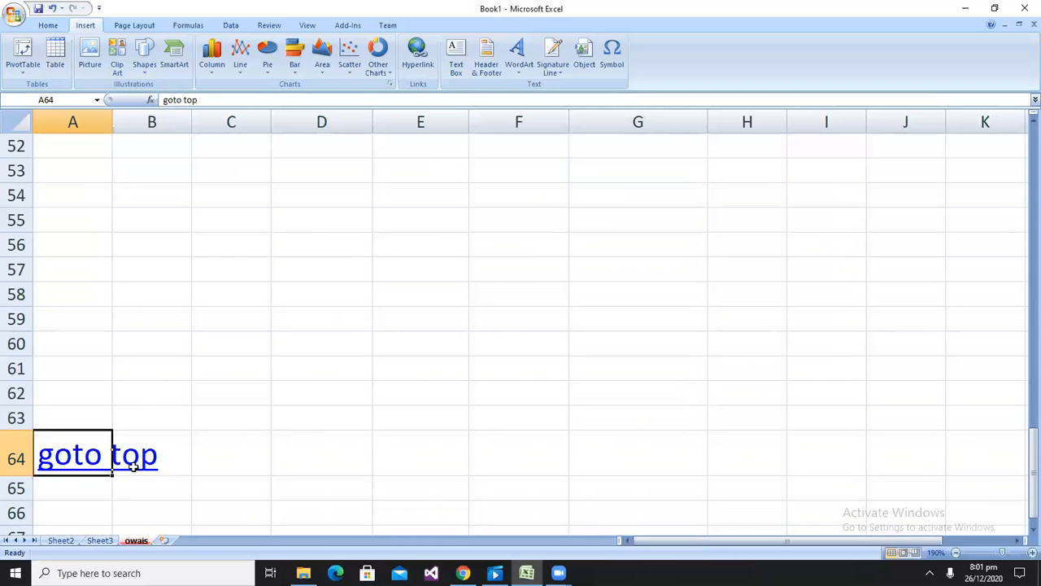
pyautogui.click(66, 472)
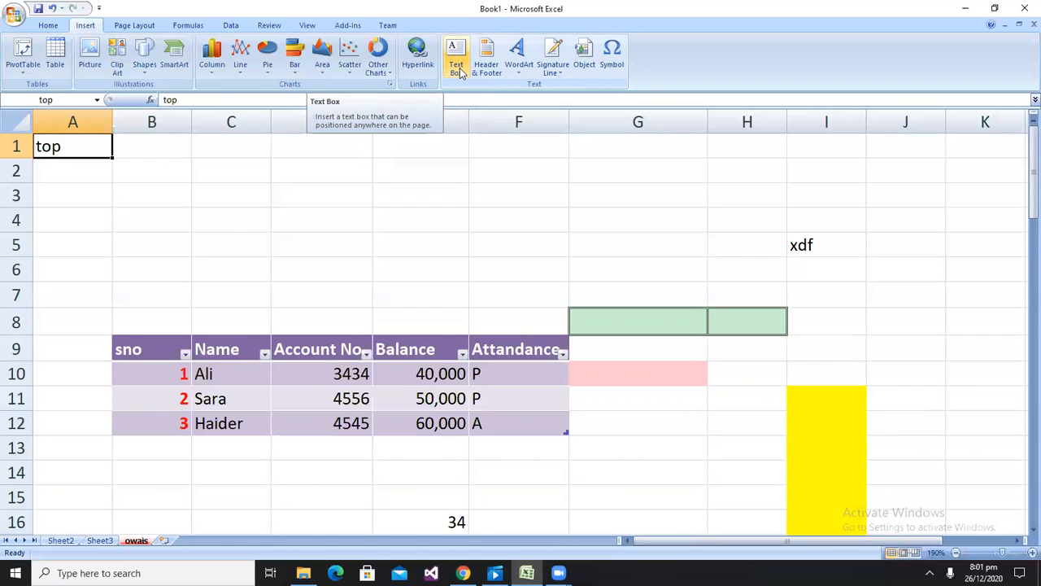
pyautogui.click(523, 71)
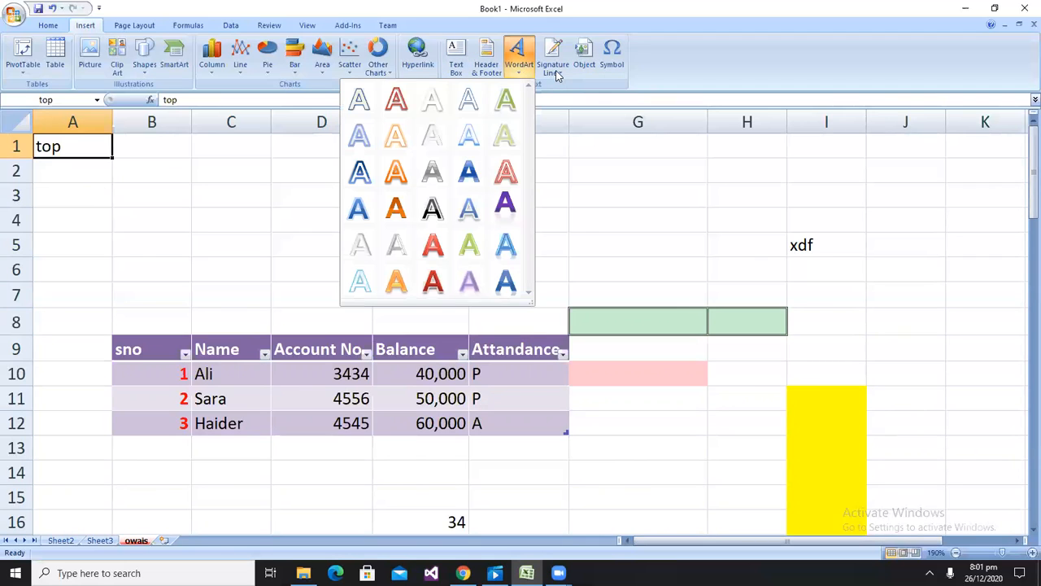
pyautogui.click(557, 73)
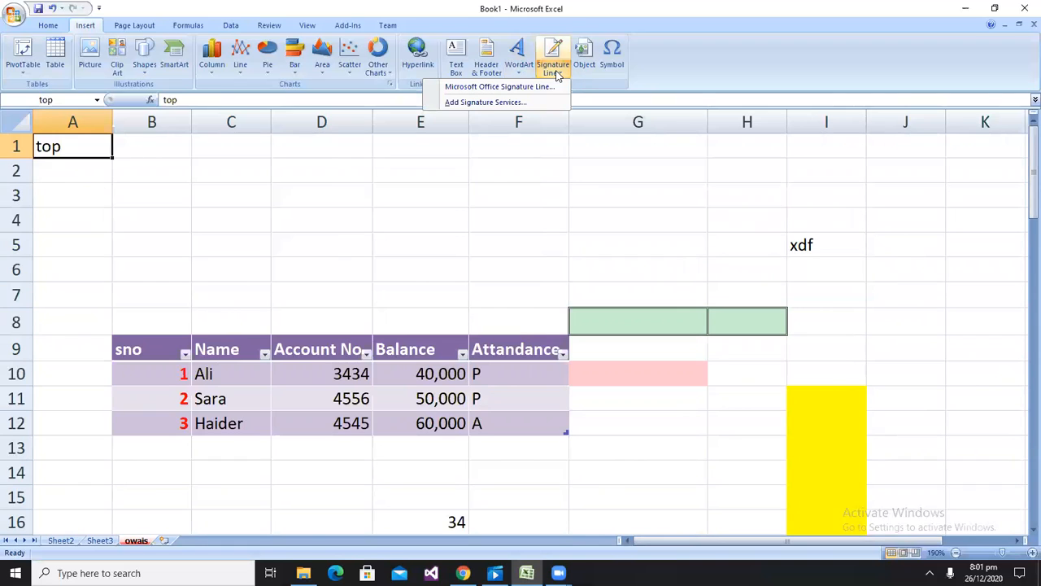
# Insert an embedded Bitmap Image object, hand-draw a word in it, and close the drawing editor
pyautogui.click(585, 65)
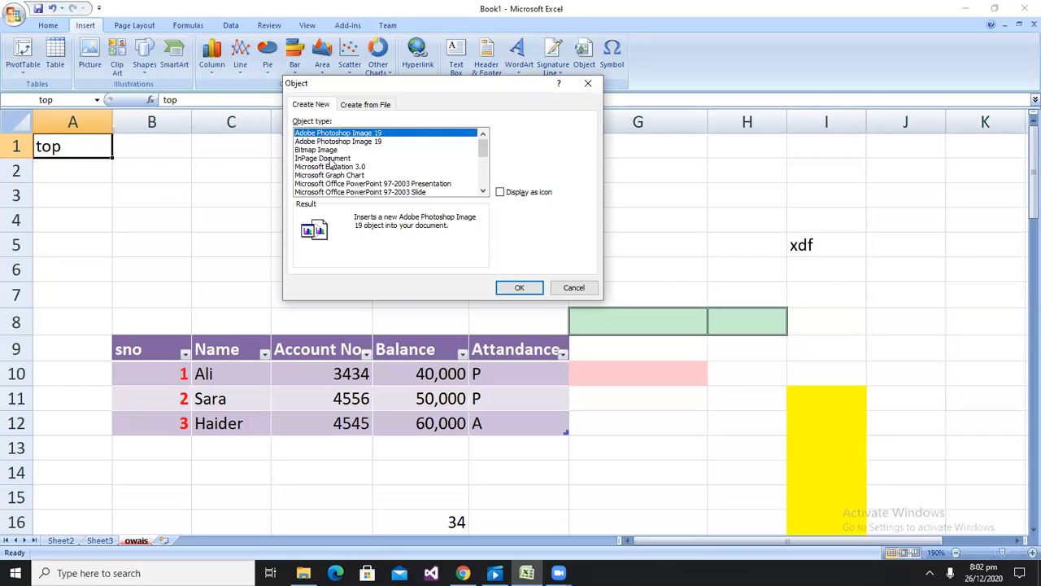
pyautogui.doubleClick(331, 150)
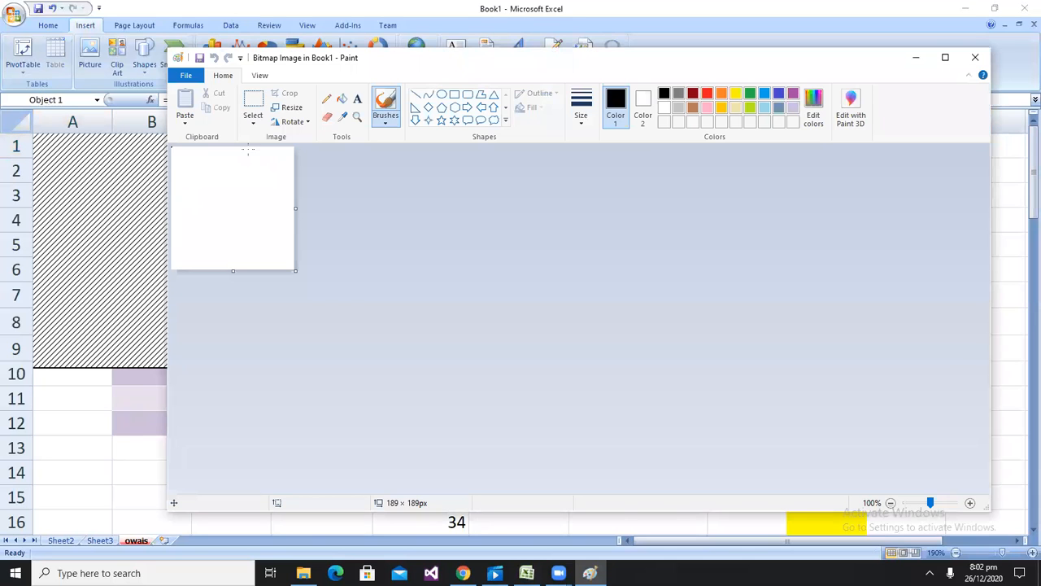
pyautogui.moveTo(255, 164)
pyautogui.mouseDown()
pyautogui.moveTo(275, 210)
pyautogui.moveTo(261, 218)
pyautogui.mouseUp()
pyautogui.moveTo(235, 183)
pyautogui.mouseDown()
pyautogui.moveTo(228, 232)
pyautogui.moveTo(217, 223)
pyautogui.mouseUp()
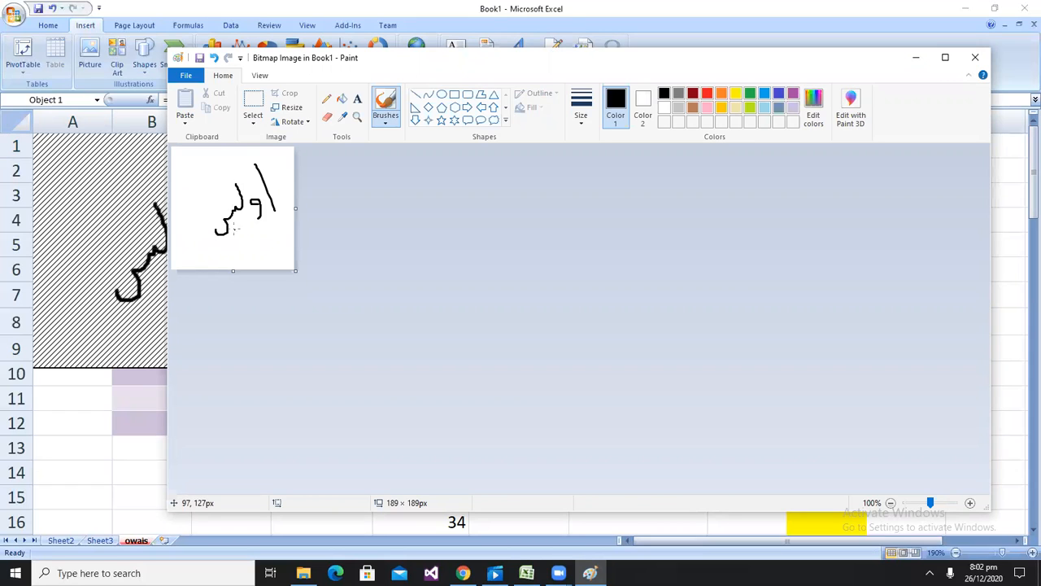
pyautogui.click(238, 228)
pyautogui.click(241, 227)
pyautogui.click(975, 57)
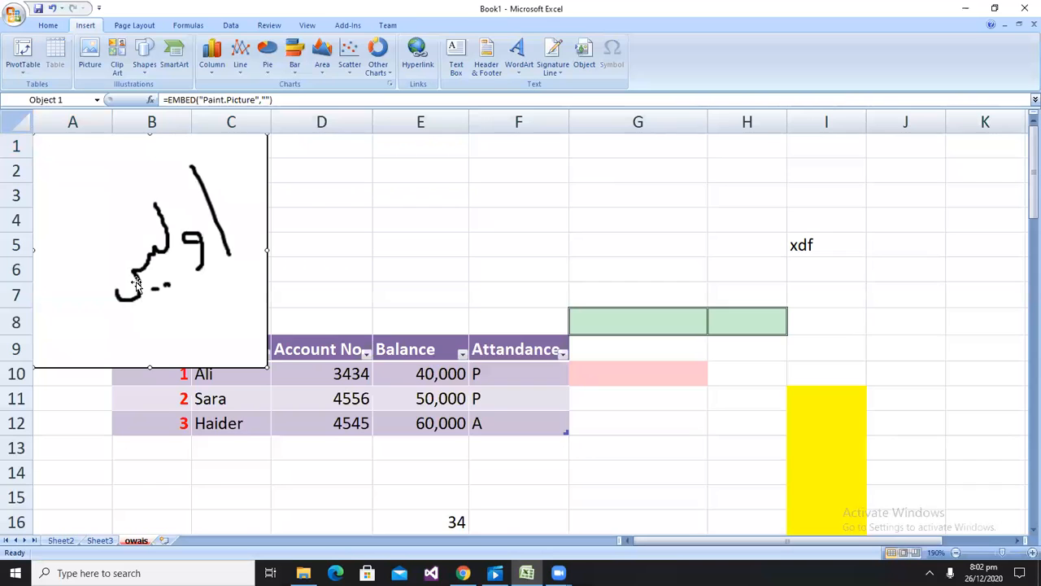
# Move the embedded drawing over the table and delete it
pyautogui.moveTo(190, 139); pyautogui.dragTo(549, 196)
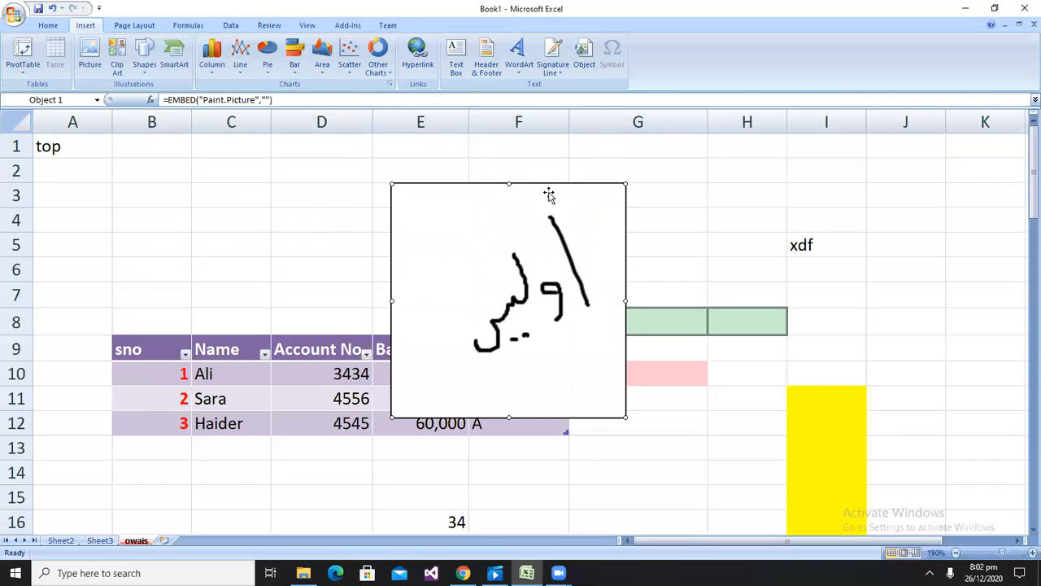
pyautogui.press('Delete')
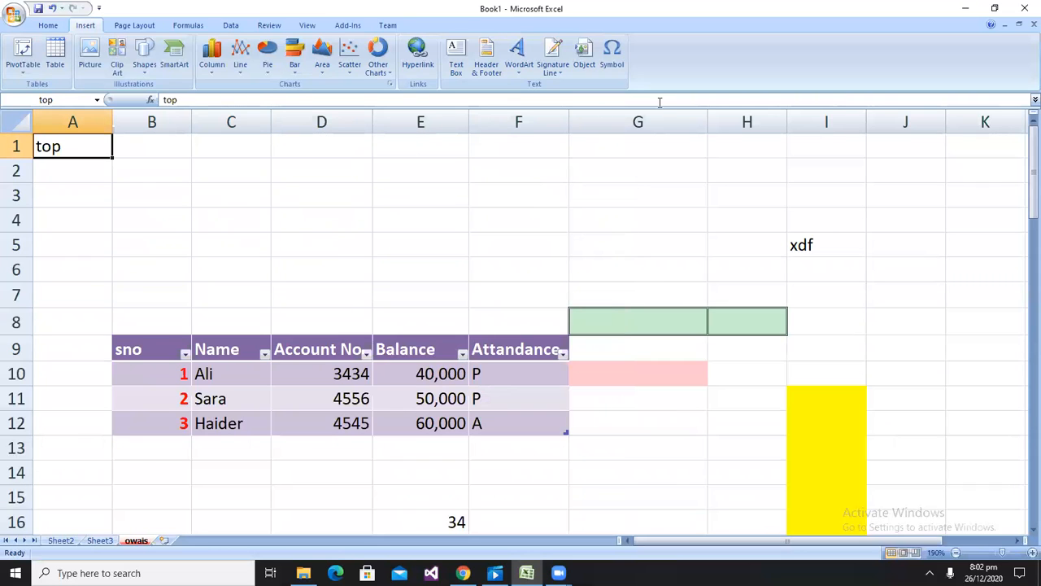
# Open the Symbol dialog, view its Special Characters list, and cancel without inserting
pyautogui.click(606, 51)
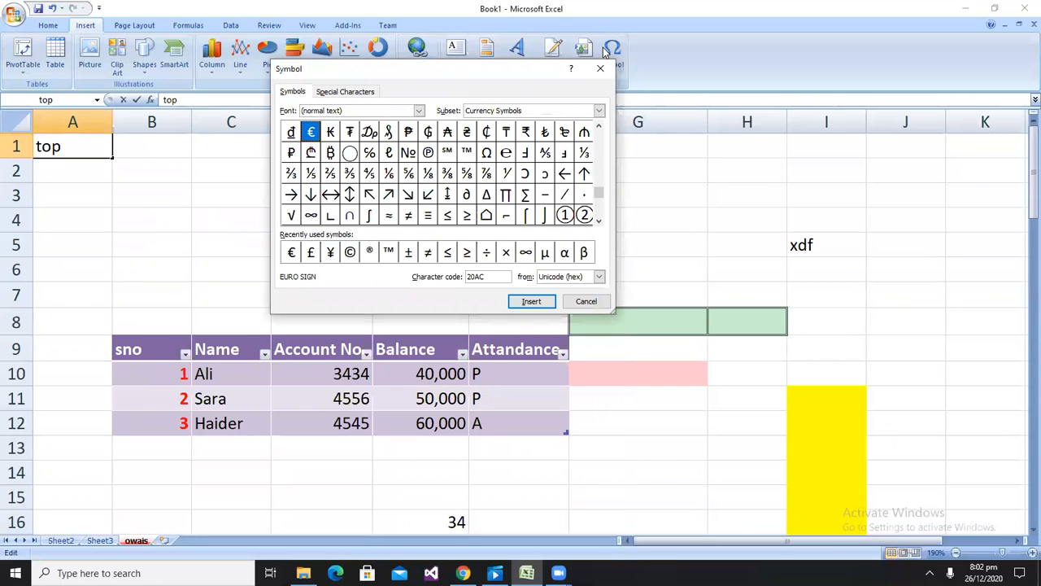
pyautogui.click(352, 93)
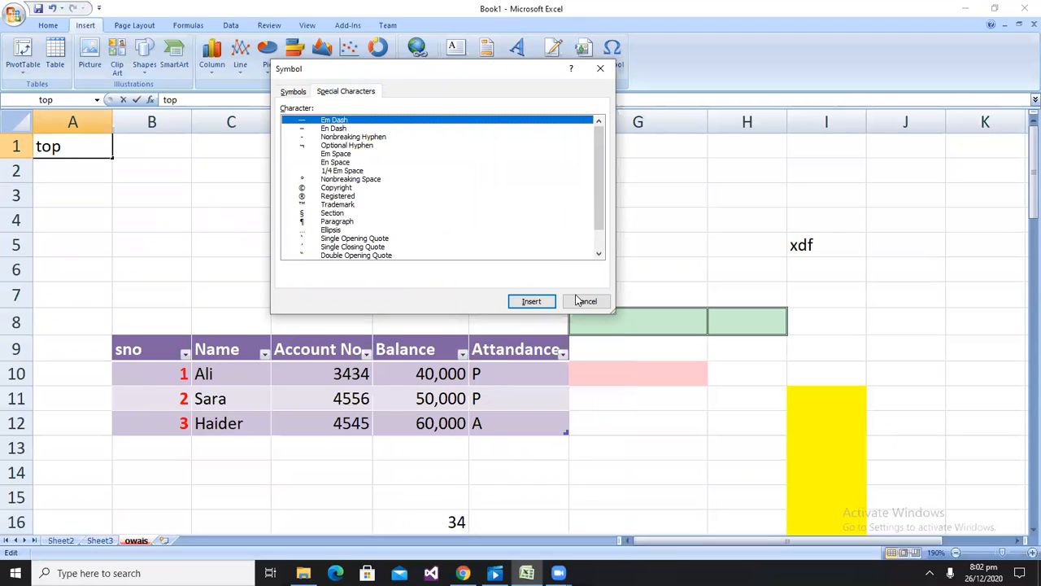
pyautogui.click(580, 300)
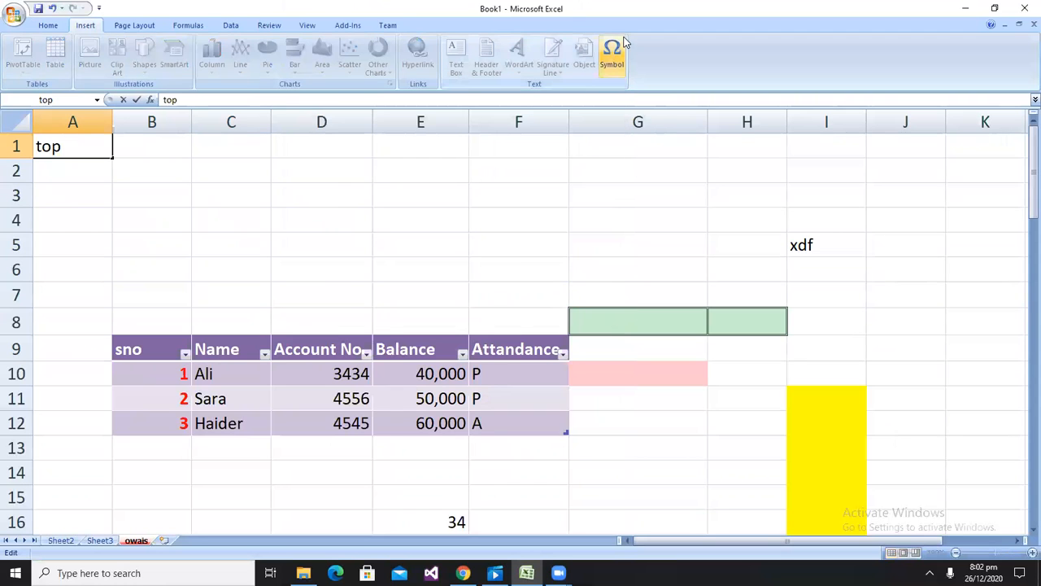